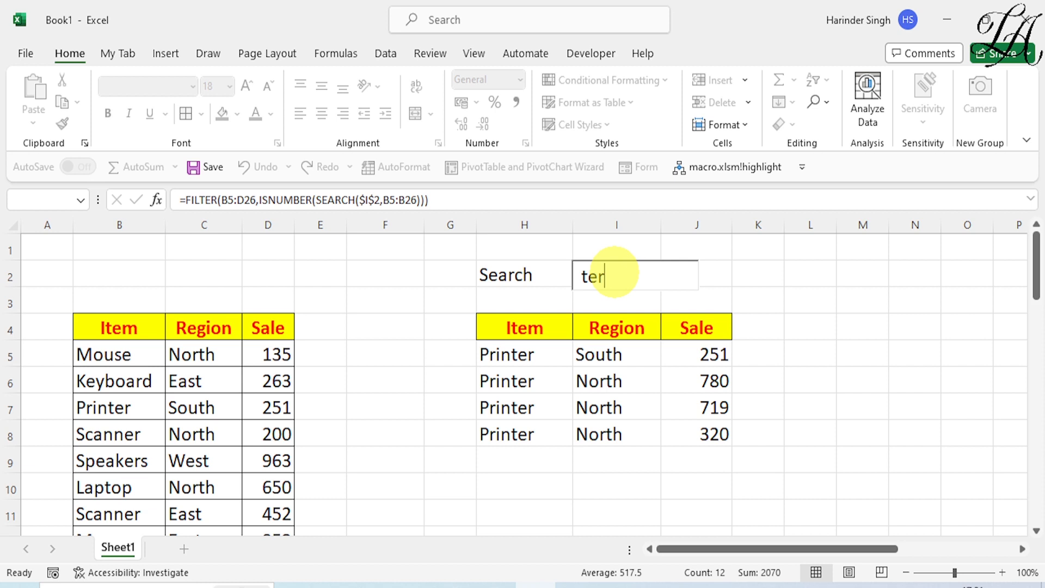
Replace the text in the search box with "mou" to filter the item list
{"action": "key", "text": "BackSpace"}
{"action": "key", "text": "BackSpace"}
{"action": "key", "text": "BackSpace"}
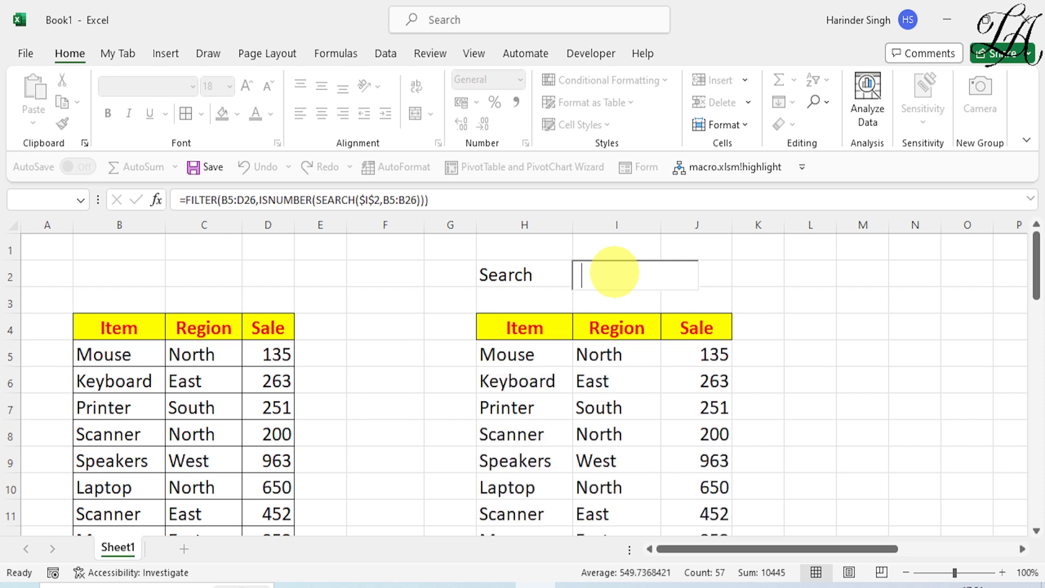
{"action": "type", "text": "mou"}
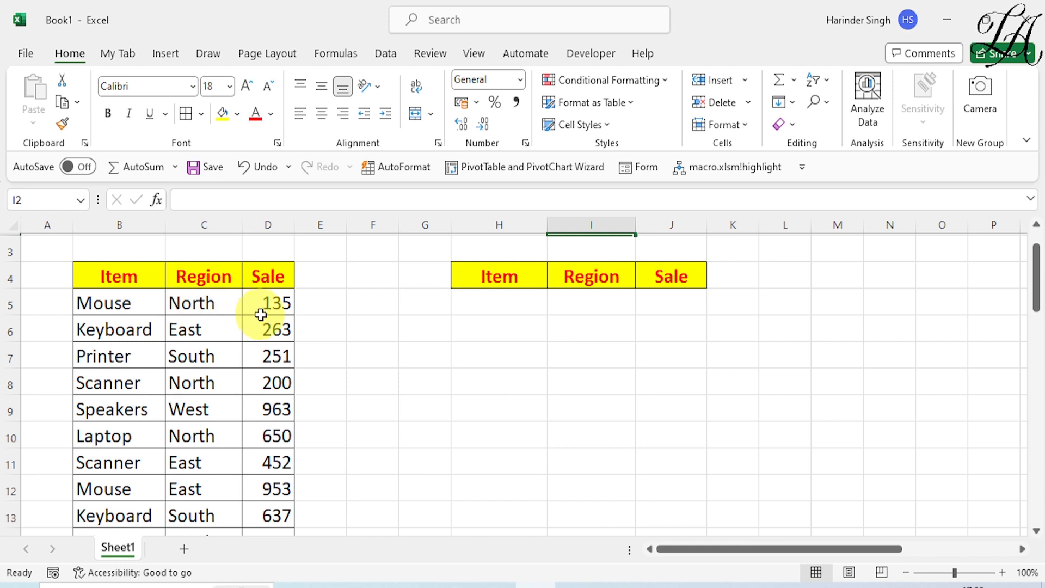
Start a FILTER formula in cell H5 with the data range B5:D26 as its array
{"action": "scroll", "coordinate": [263, 310], "scroll_direction": "up", "scroll_amount": 1}
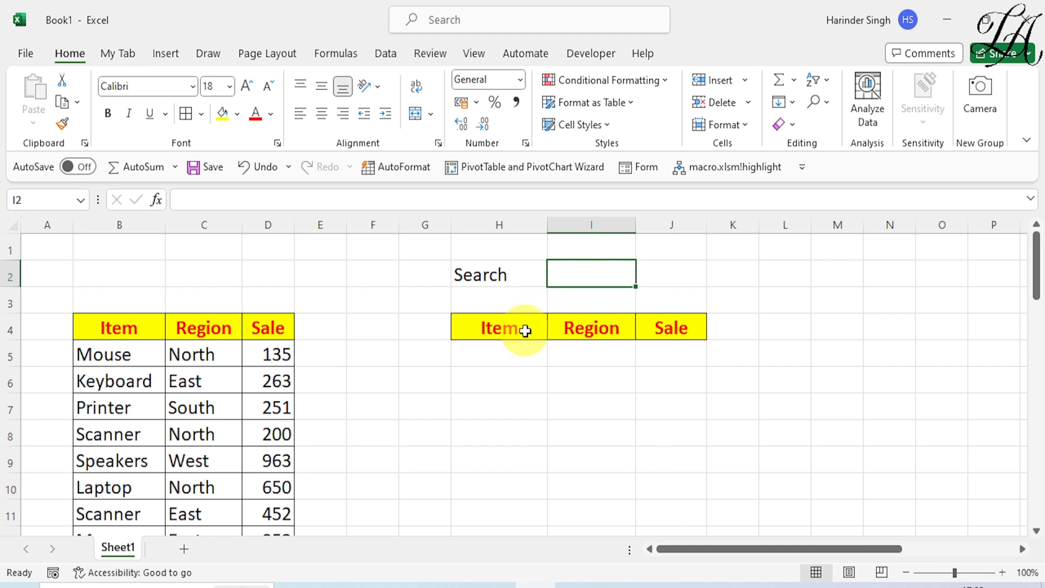
{"action": "left_click", "coordinate": [520, 358]}
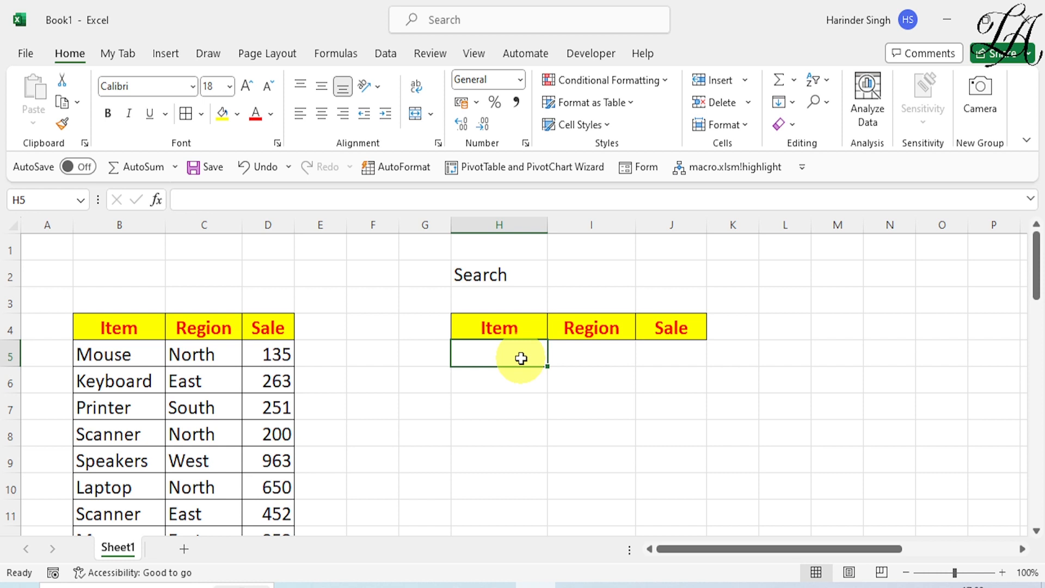
{"action": "type", "text": "=filt"}
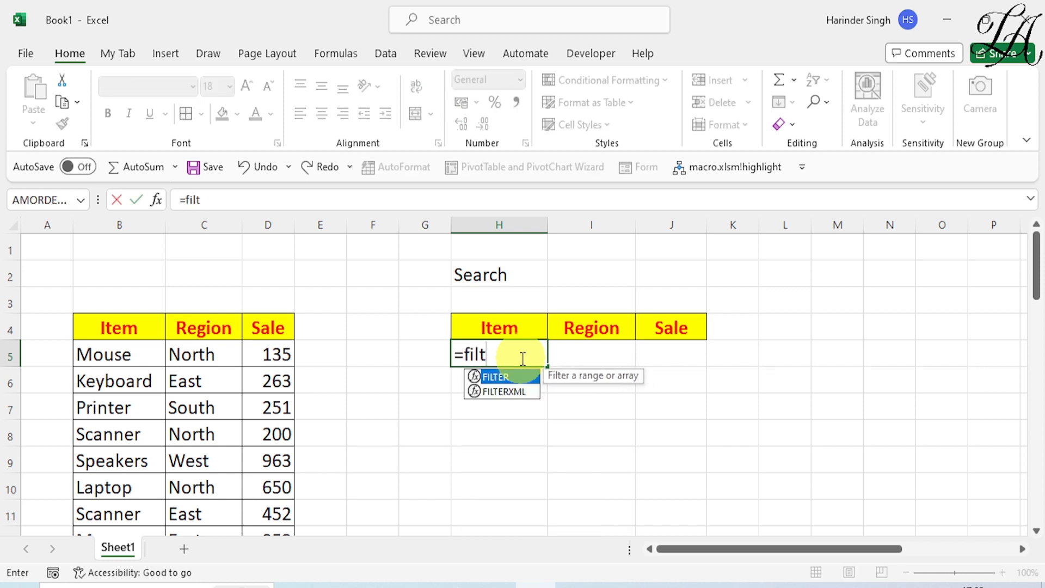
{"action": "type", "text": "er("}
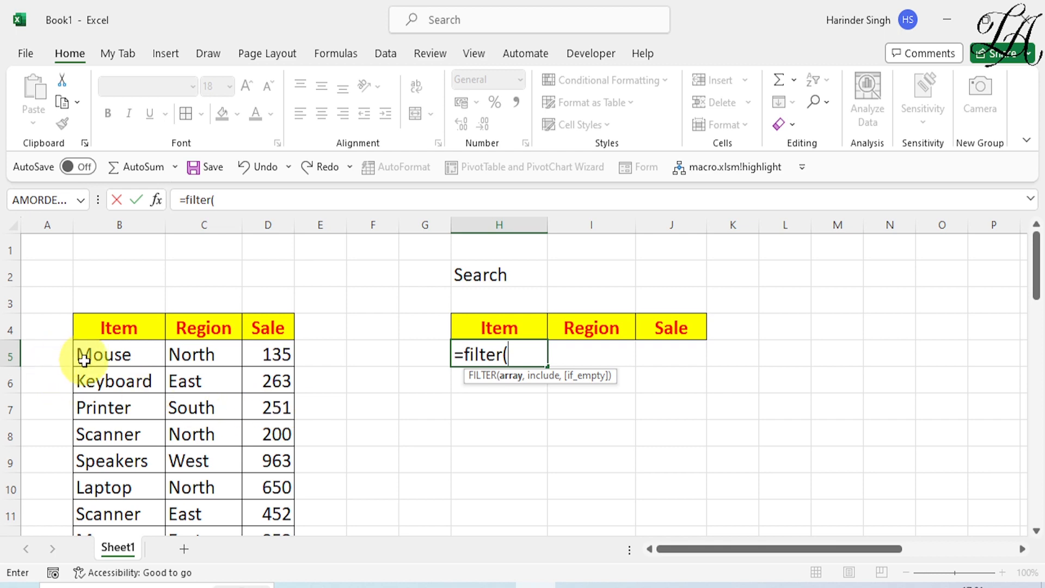
{"action": "left_click_drag", "start_coordinate": [105, 360], "coordinate": [279, 484]}
{"action": "scroll", "coordinate": [525, 423], "scroll_direction": "up", "scroll_amount": 3}
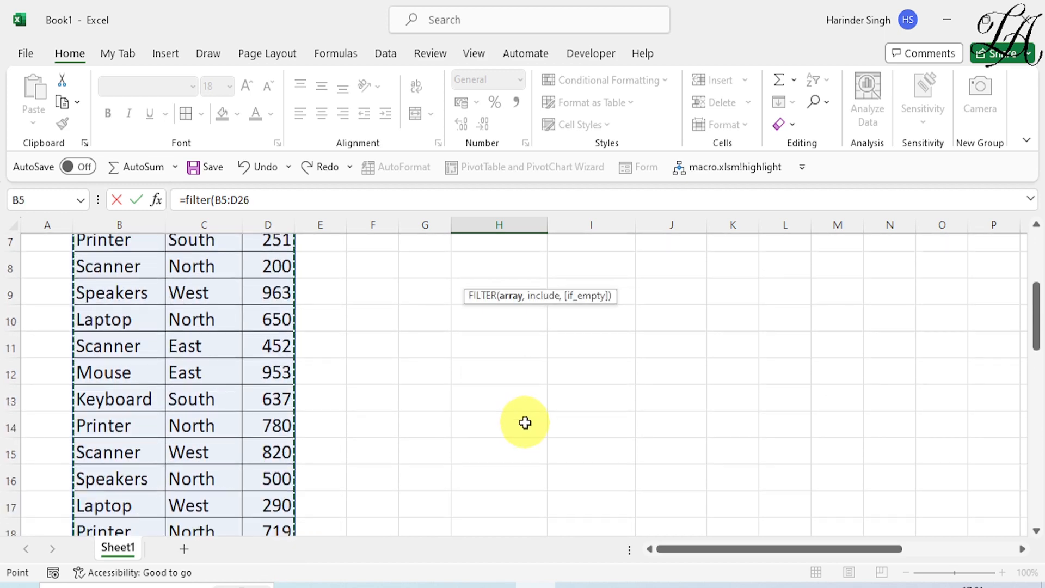
{"action": "scroll", "coordinate": [525, 422], "scroll_direction": "up", "scroll_amount": 2}
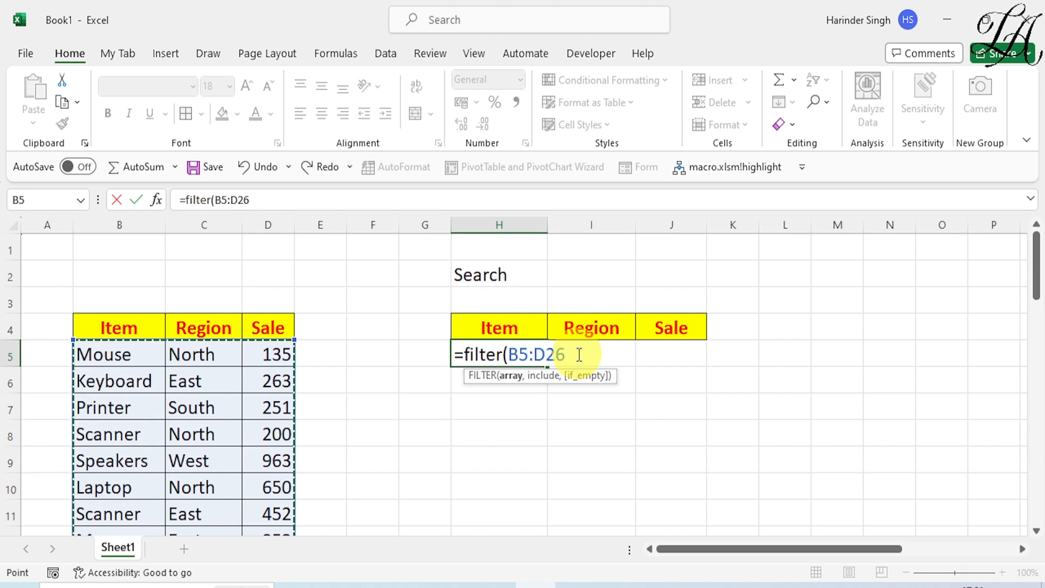
Complete the FILTER formula in H5 with the include condition B5:B26=I2
{"action": "type", "text": ","}
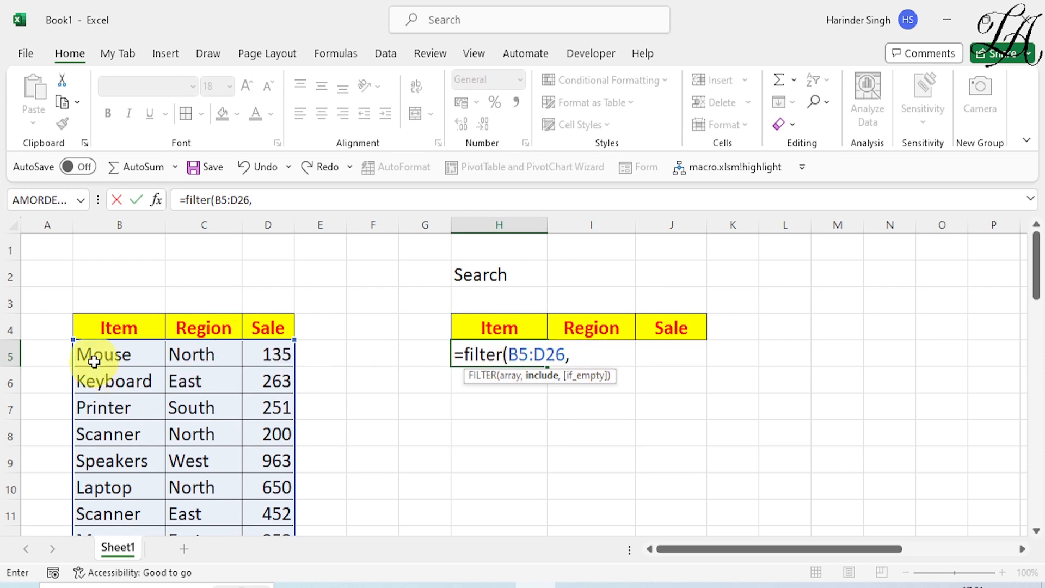
{"action": "left_click_drag", "start_coordinate": [97, 359], "coordinate": [117, 479]}
{"action": "scroll", "coordinate": [414, 425], "scroll_direction": "up", "scroll_amount": 5}
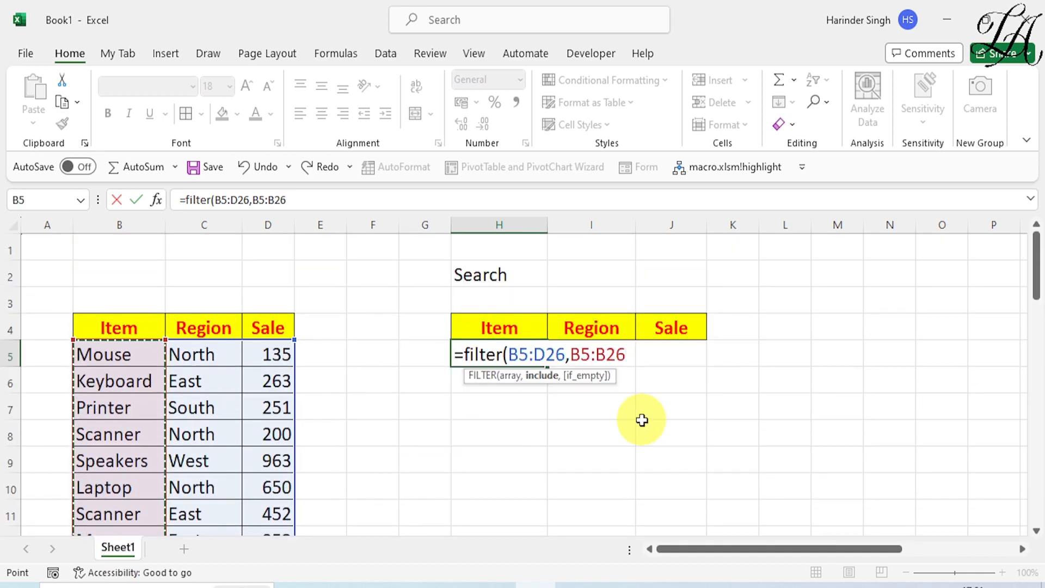
{"action": "type", "text": "="}
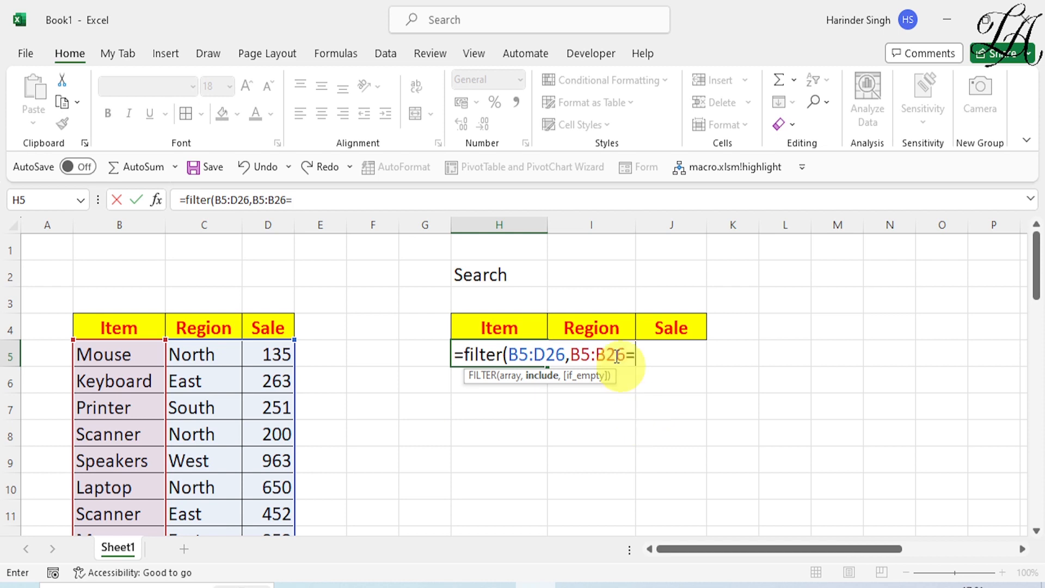
{"action": "left_click", "coordinate": [576, 284]}
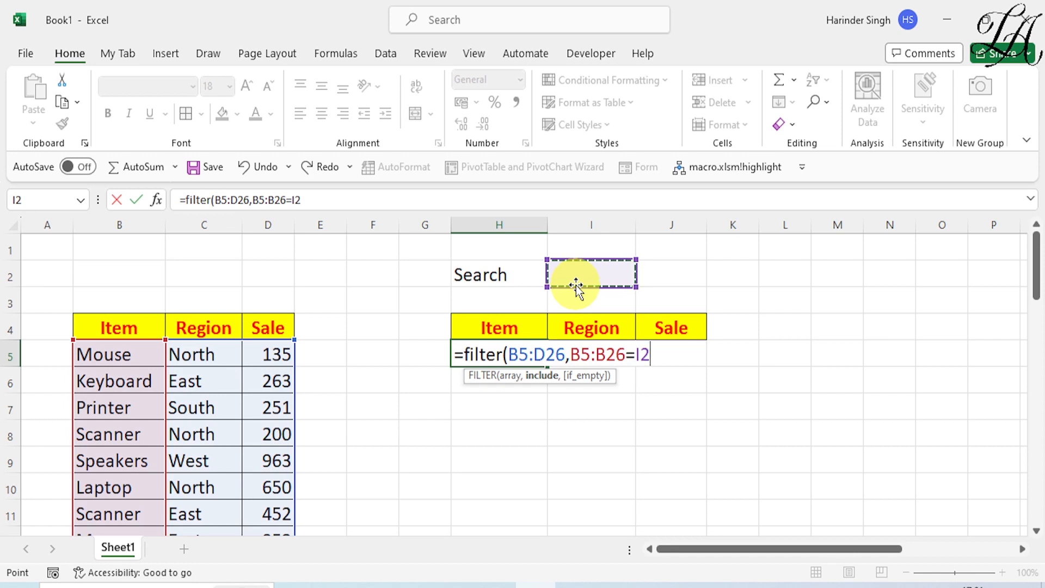
{"action": "type", "text": ")"}
{"action": "key", "text": "Return"}
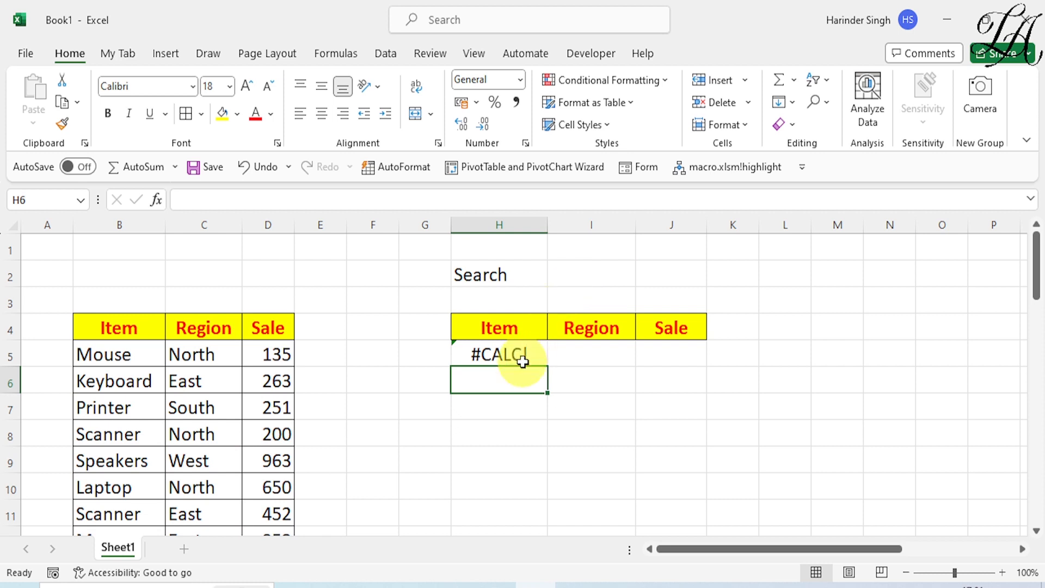
Enter "mouse" as the search term in cell I2 to test the filter
{"action": "left_click", "coordinate": [576, 275]}
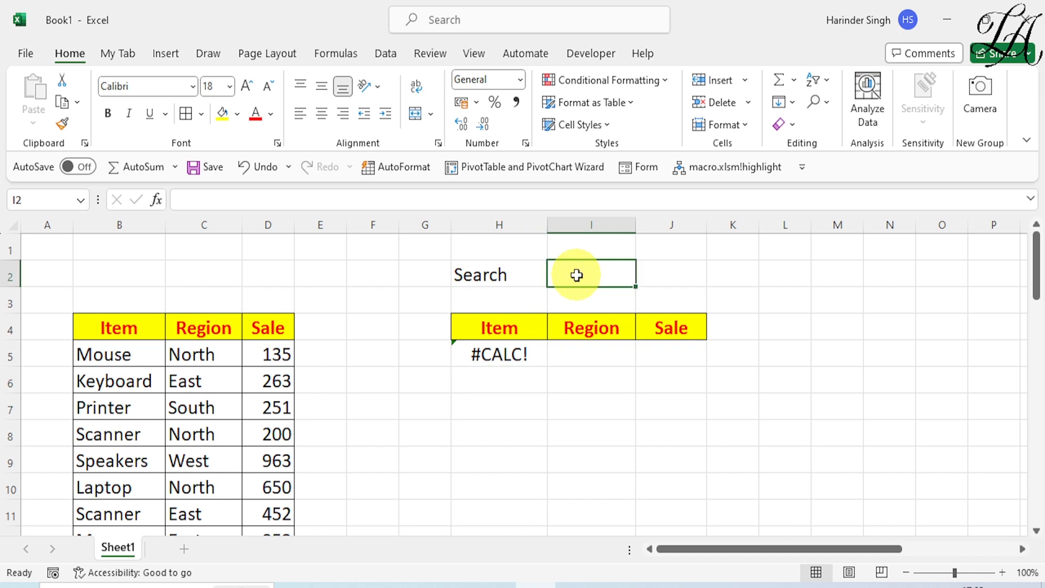
{"action": "type", "text": "mouse"}
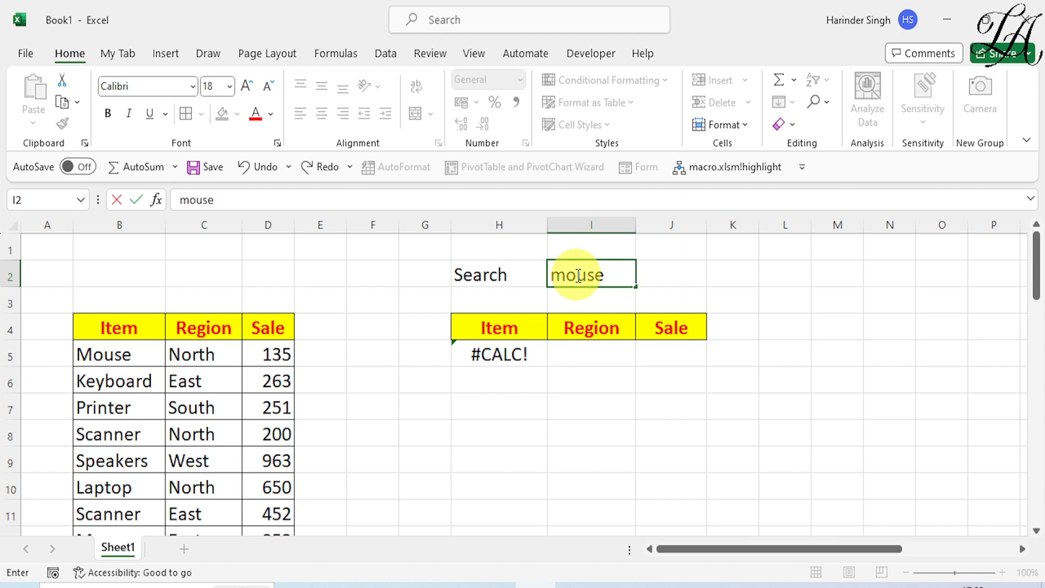
{"action": "key", "text": "Return"}
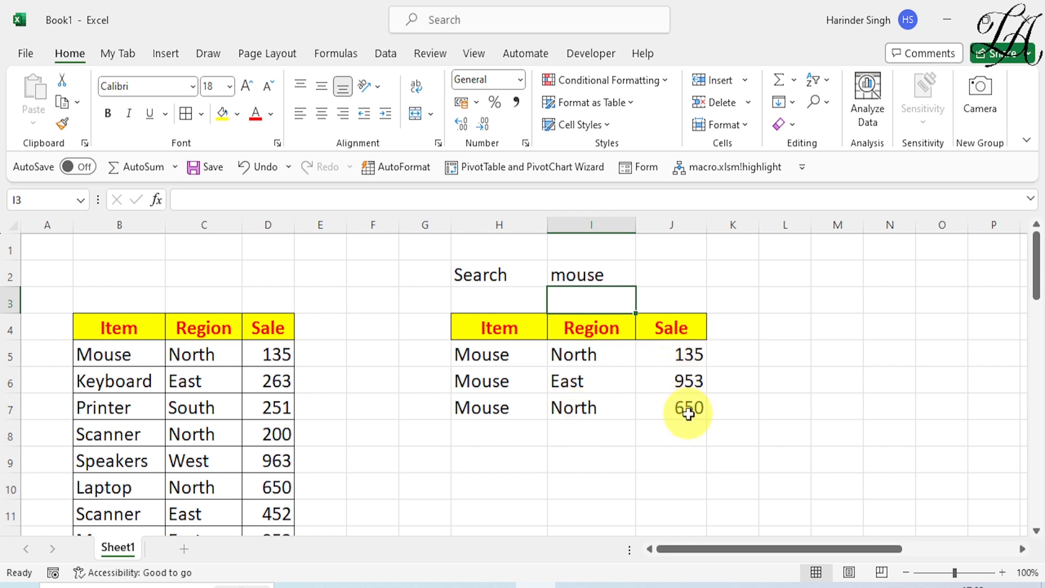
Replace the search term in cell I2 with "keyboard"
{"action": "left_click", "coordinate": [578, 278]}
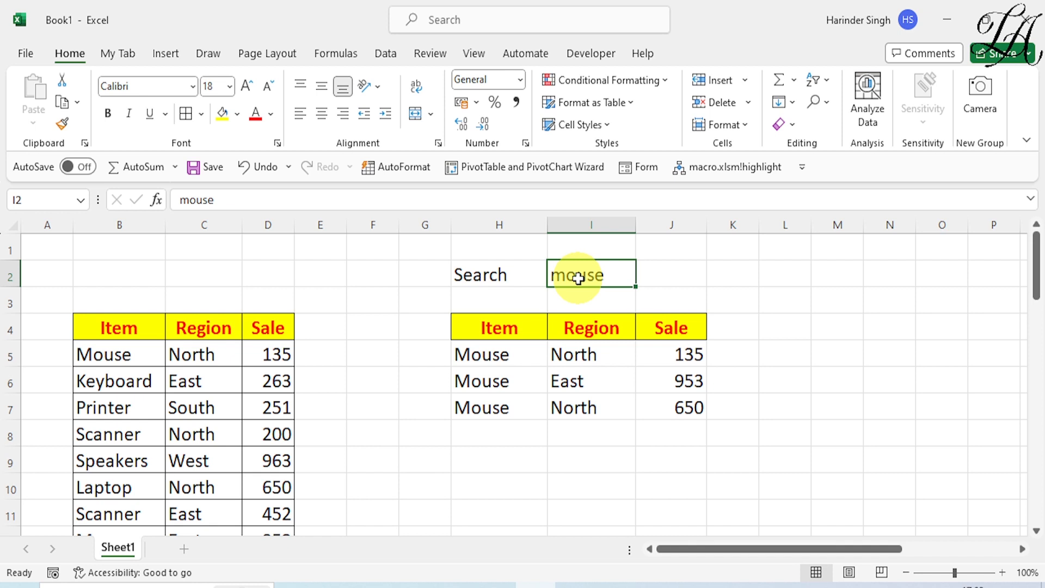
{"action": "key", "text": "BackSpace"}
{"action": "type", "text": "k"}
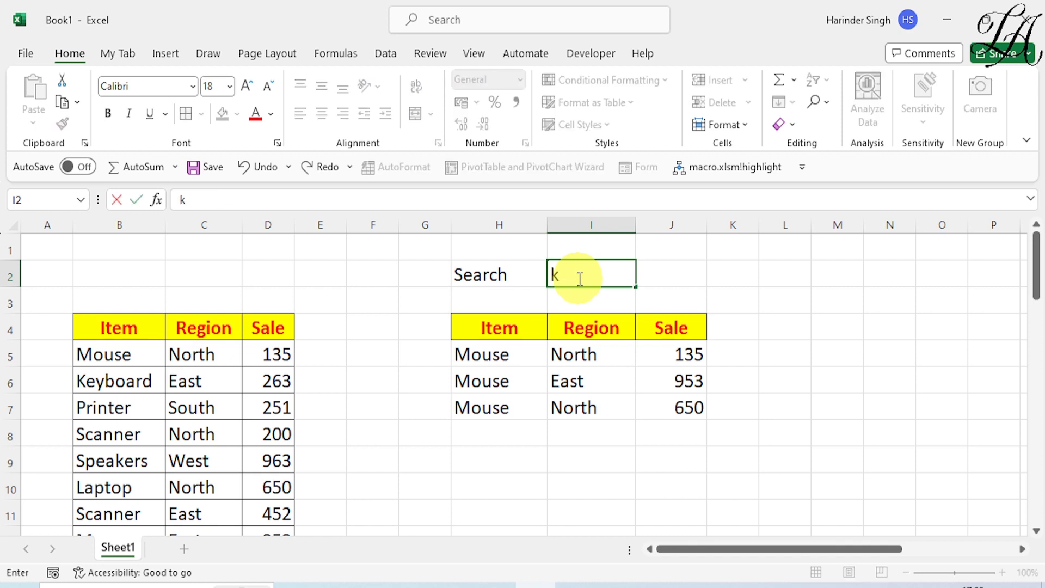
{"action": "type", "text": "eyboard"}
{"action": "key", "text": "Return"}
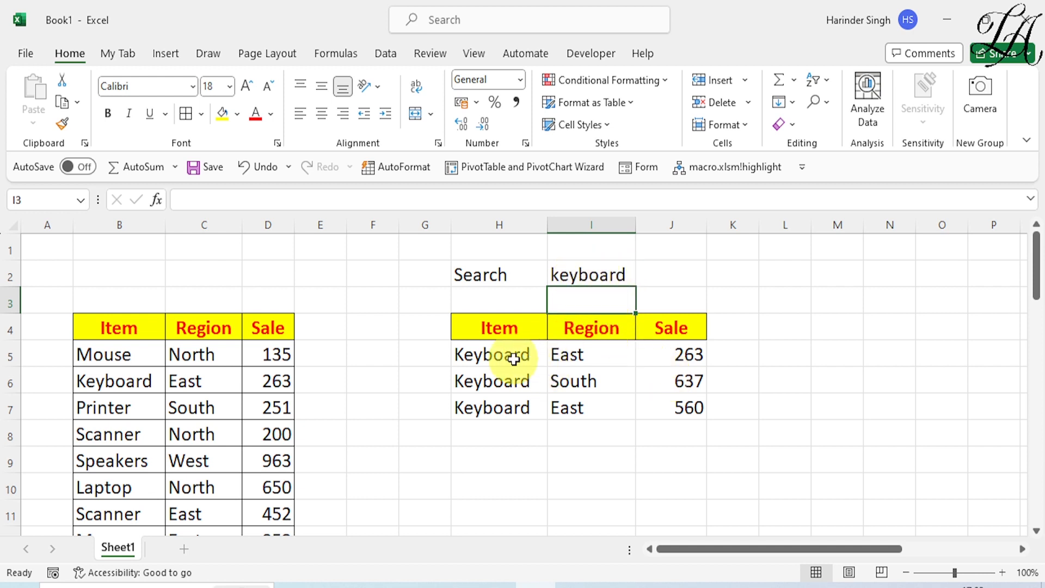
Shorten the search term in cell I2 to "key" to test a partial match
{"action": "left_click", "coordinate": [599, 276]}
{"action": "double_click", "coordinate": [599, 276]}
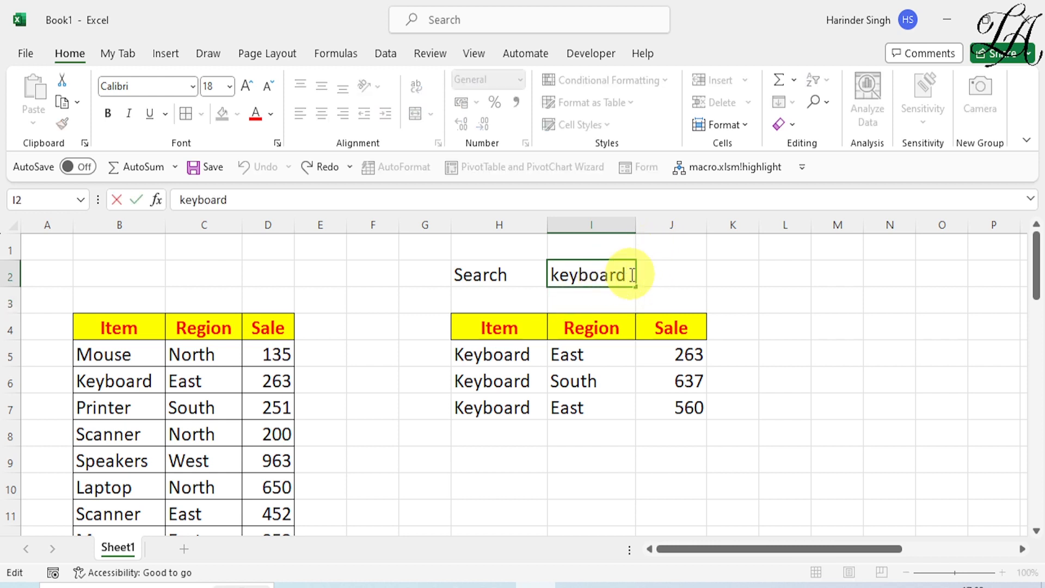
{"action": "left_click", "coordinate": [626, 275]}
{"action": "left_click_drag", "start_coordinate": [625, 275], "coordinate": [575, 276]}
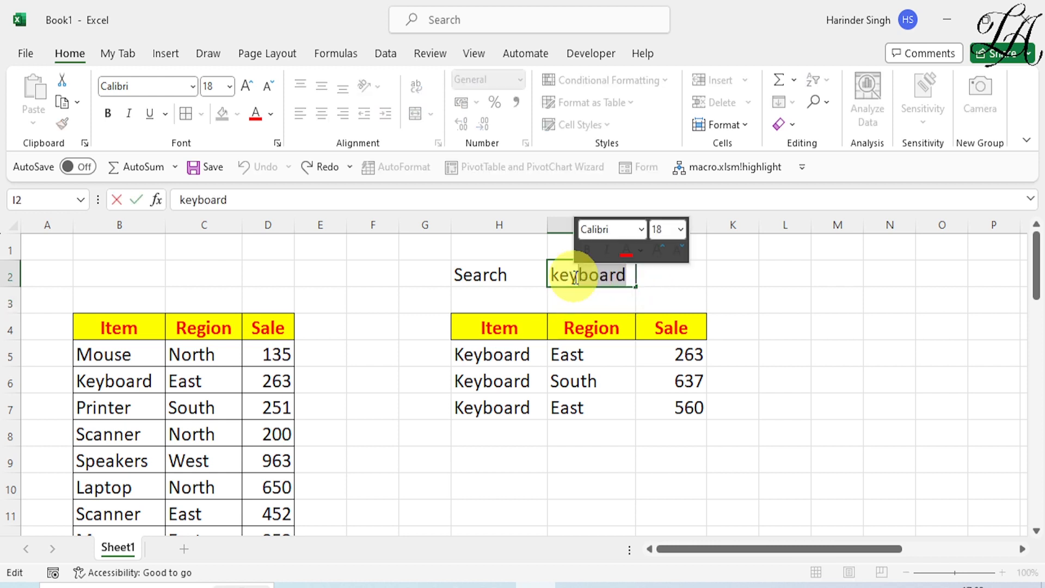
{"action": "key", "text": "BackSpace"}
{"action": "key", "text": "Return"}
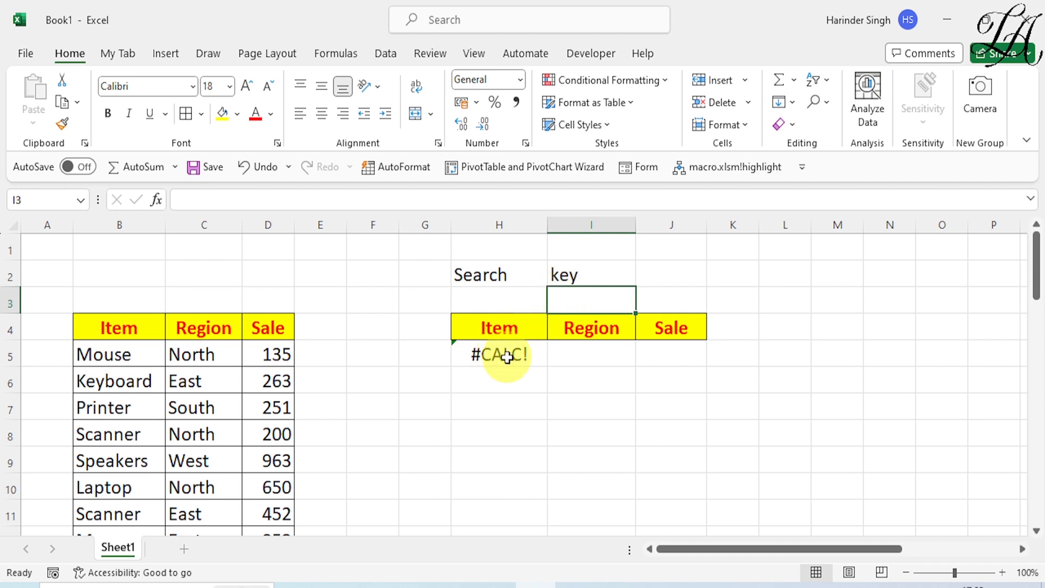
Add "Not found" as the if_empty argument of the FILTER formula in H5
{"action": "left_click", "coordinate": [509, 358]}
{"action": "double_click", "coordinate": [509, 358]}
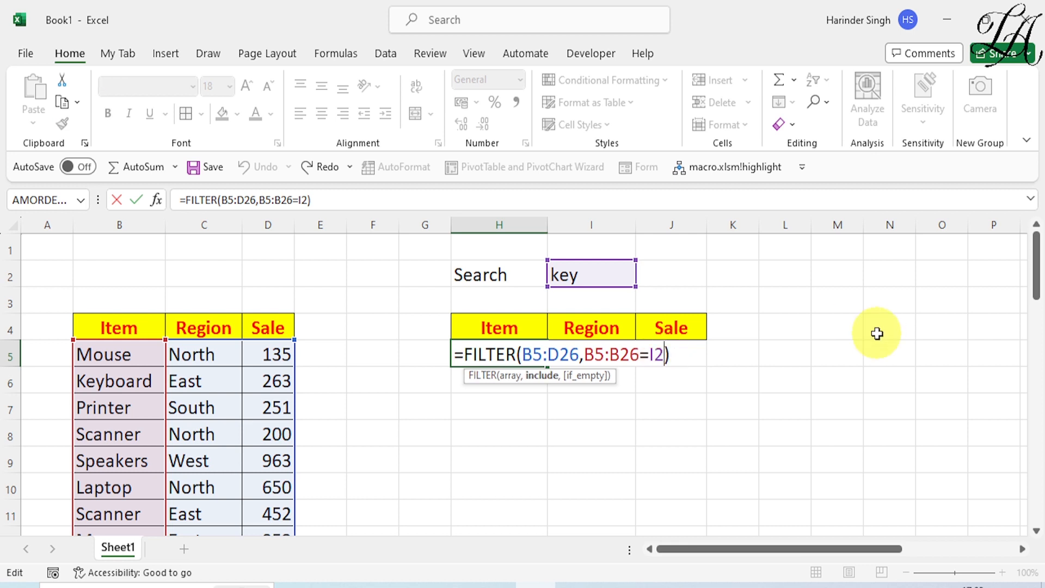
{"action": "type", "text": ","}
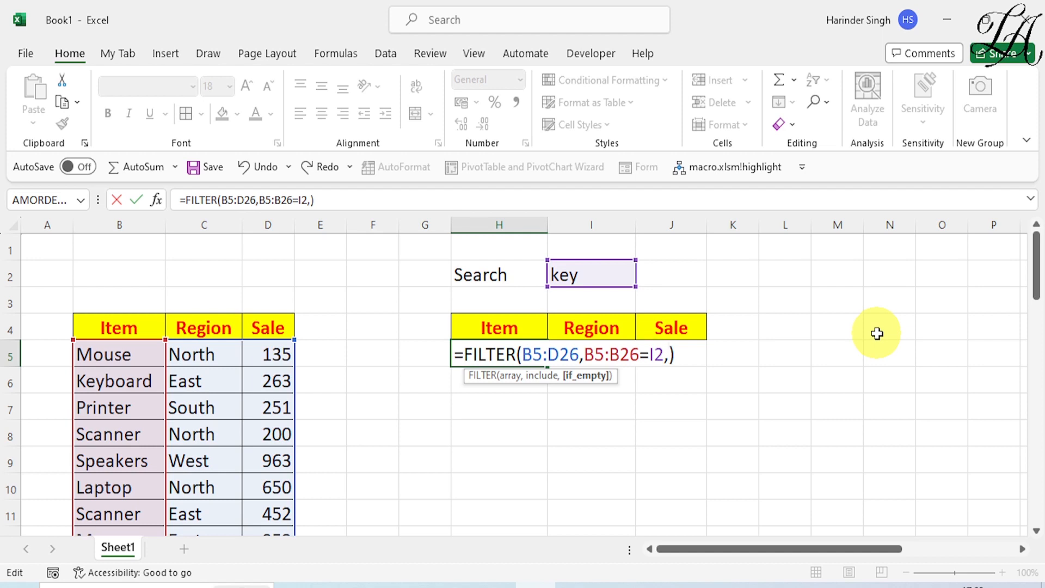
{"action": "type", "text": "\"Not found"}
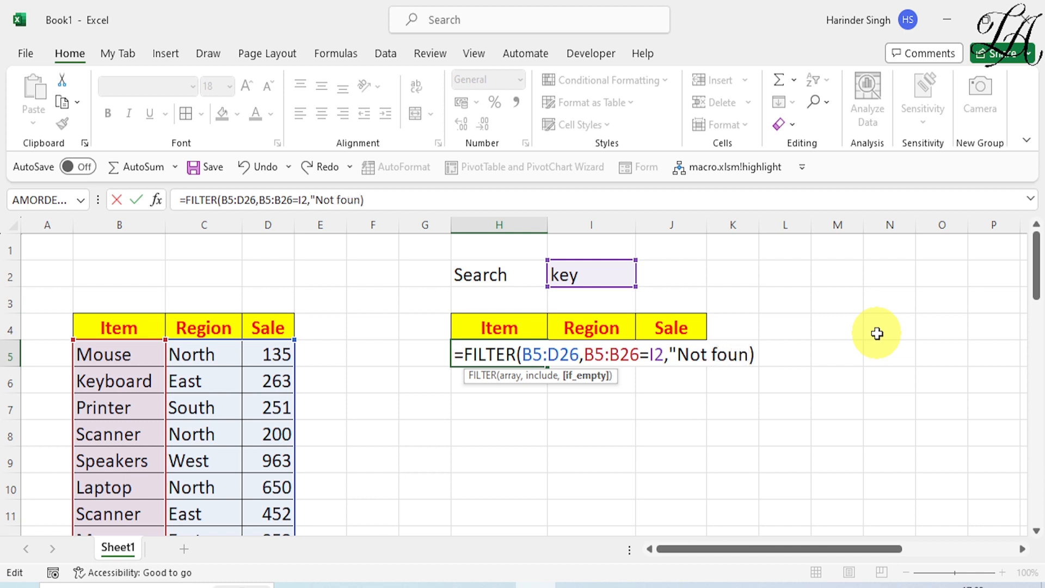
{"action": "key", "text": "Return"}
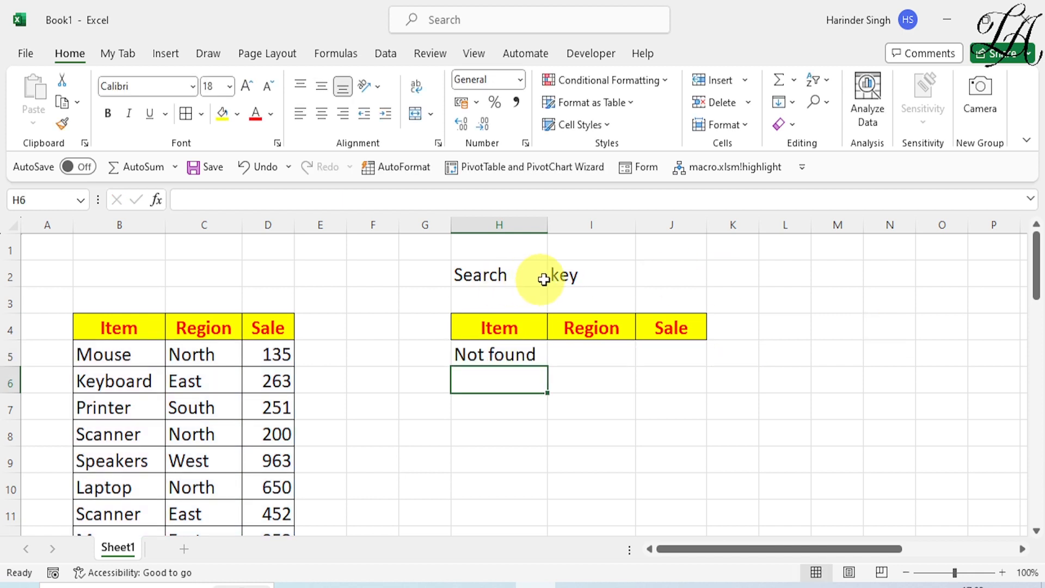
Replace the search term in cell I2 with the partial word "lapt"
{"action": "left_click", "coordinate": [575, 275]}
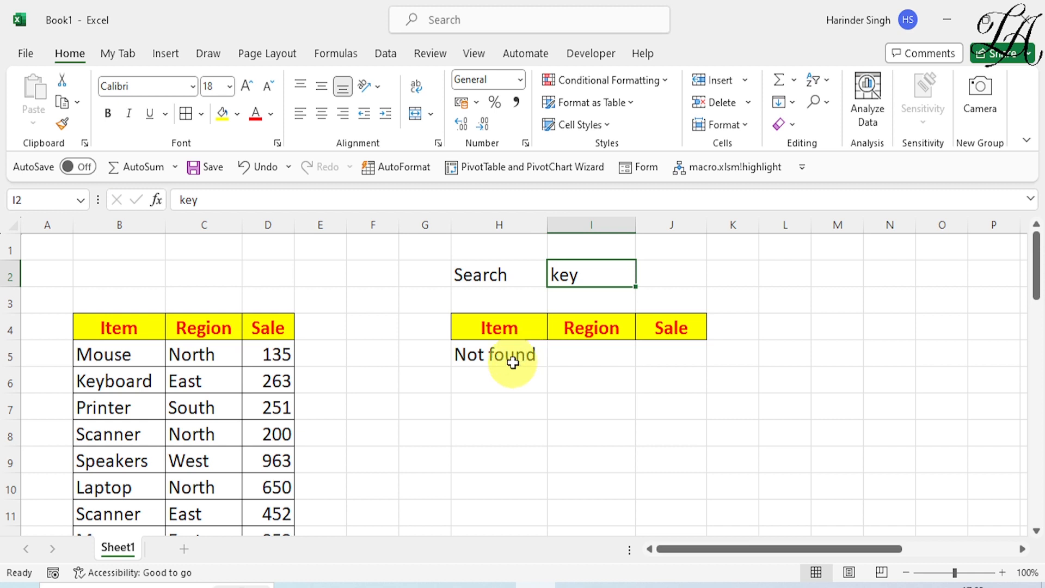
{"action": "double_click", "coordinate": [575, 274]}
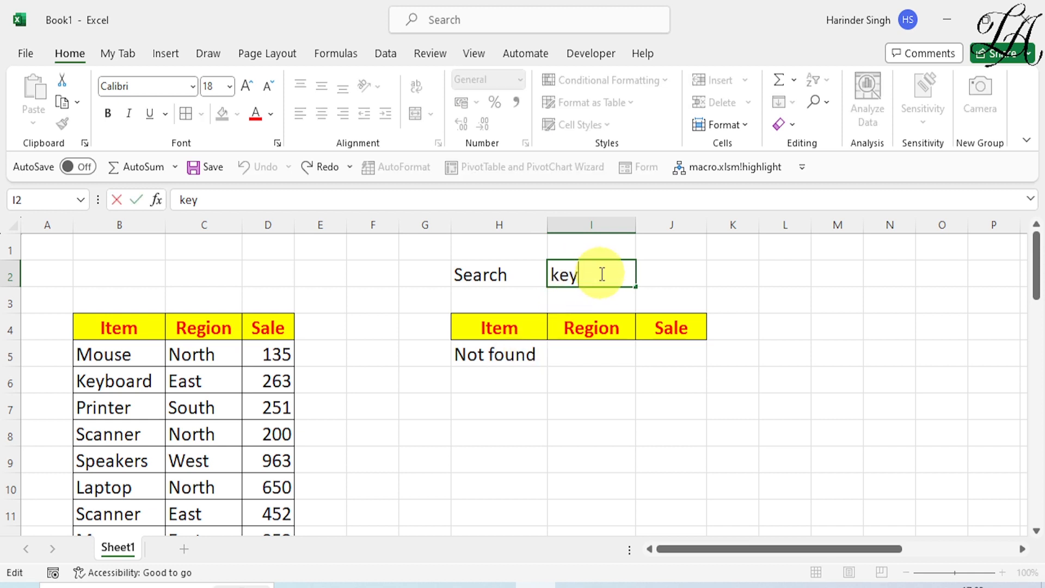
{"action": "key", "text": "BackSpace"}
{"action": "key", "text": "BackSpace"}
{"action": "key", "text": "BackSpace"}
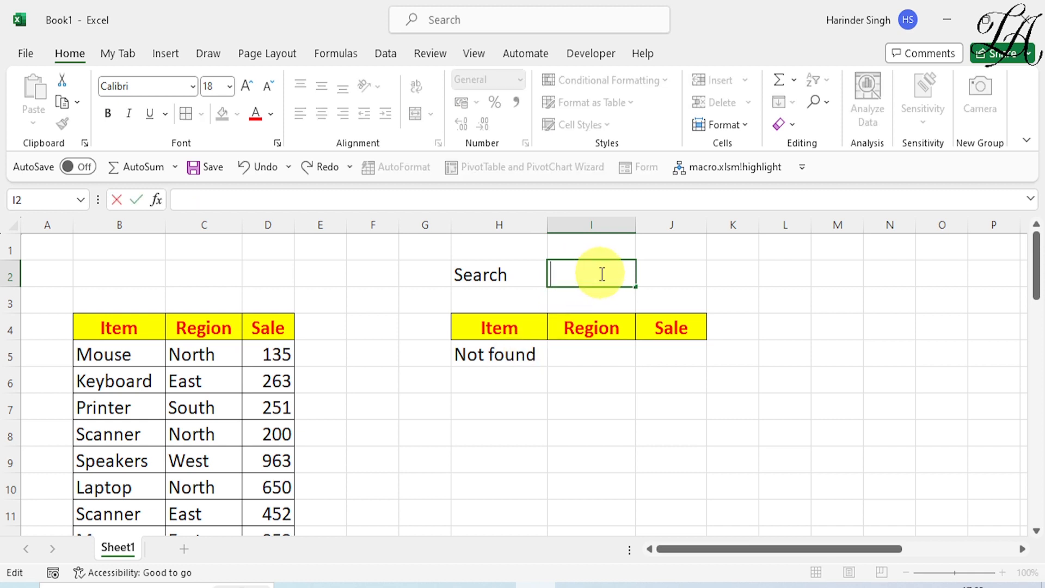
{"action": "type", "text": "lapt"}
{"action": "key", "text": "Return"}
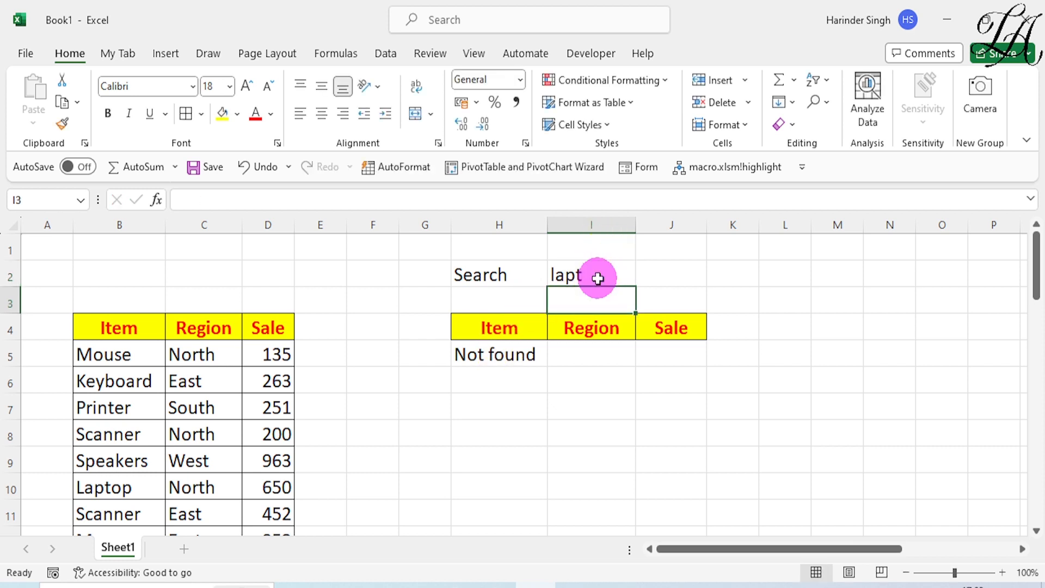
Extend the search term in cell I2 to the full word "laptop"
{"action": "double_click", "coordinate": [598, 278]}
{"action": "type", "text": "op"}
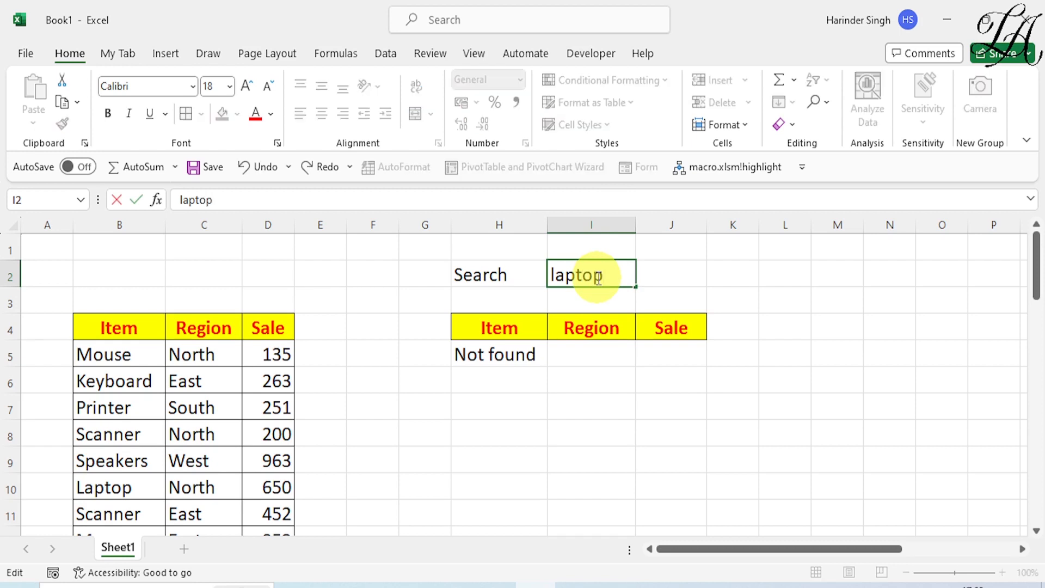
{"action": "key", "text": "Return"}
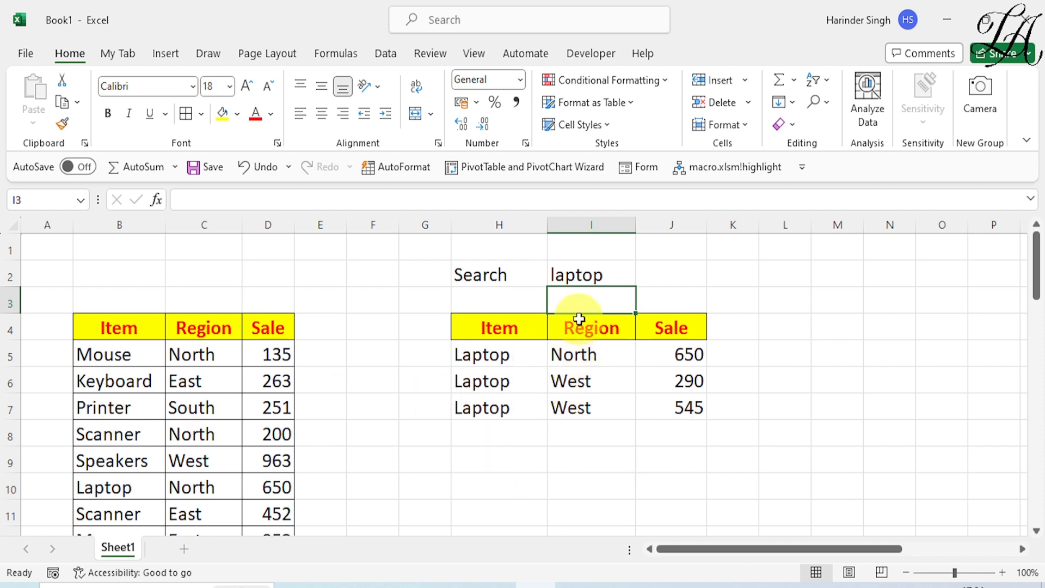
Clear the search term in cell I2 and draw an ActiveX text box beside it in row 2, starting at column J and spanning column K
{"action": "left_click", "coordinate": [586, 274]}
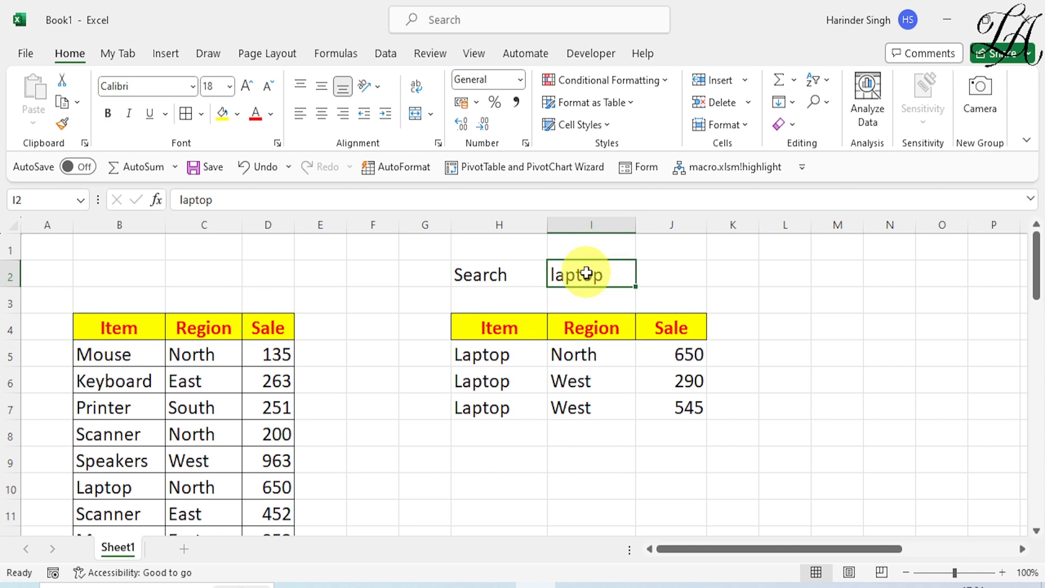
{"action": "key", "text": "Delete"}
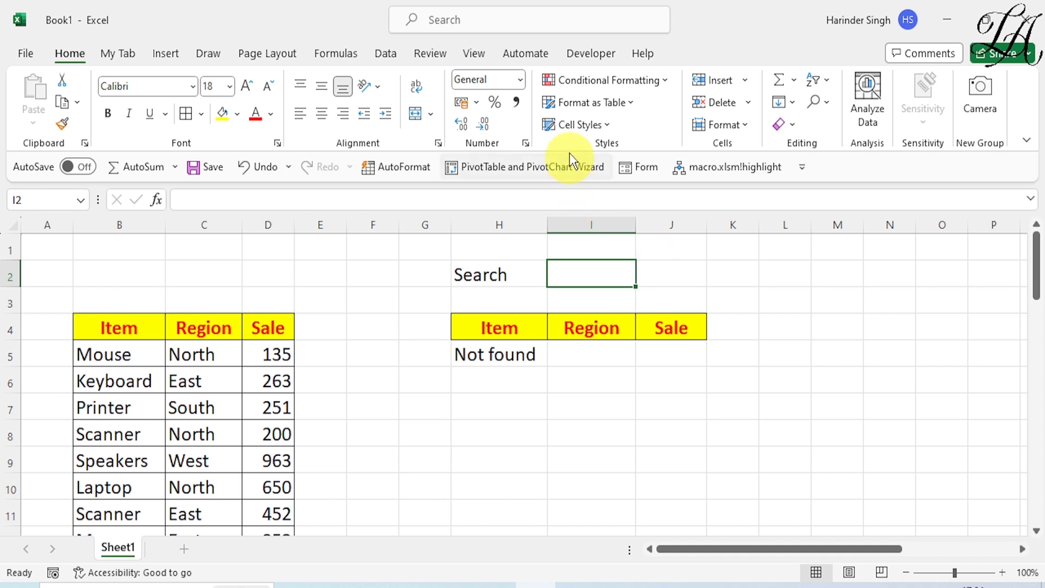
{"action": "left_click", "coordinate": [578, 59]}
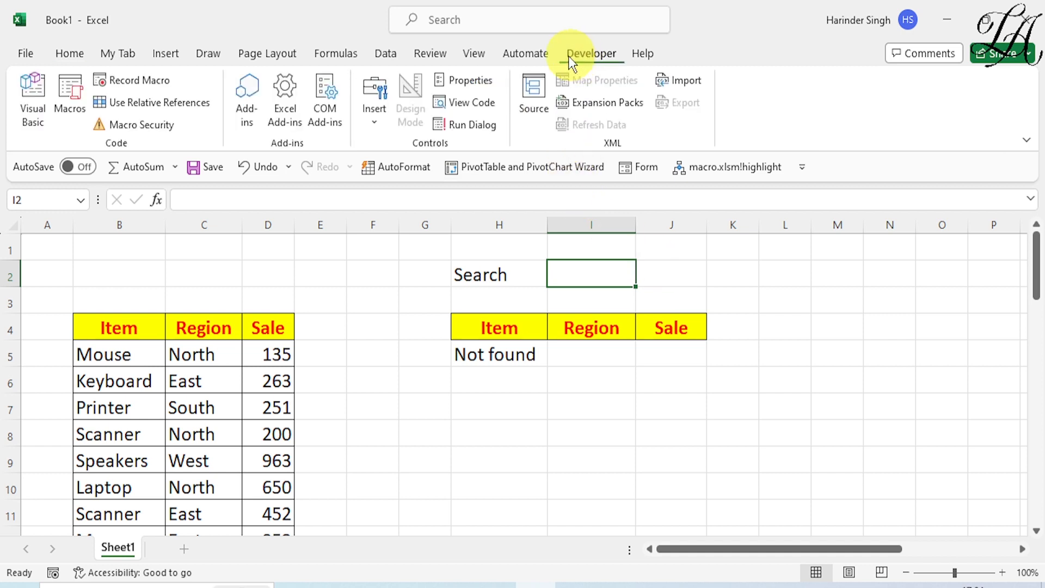
{"action": "left_click", "coordinate": [372, 131]}
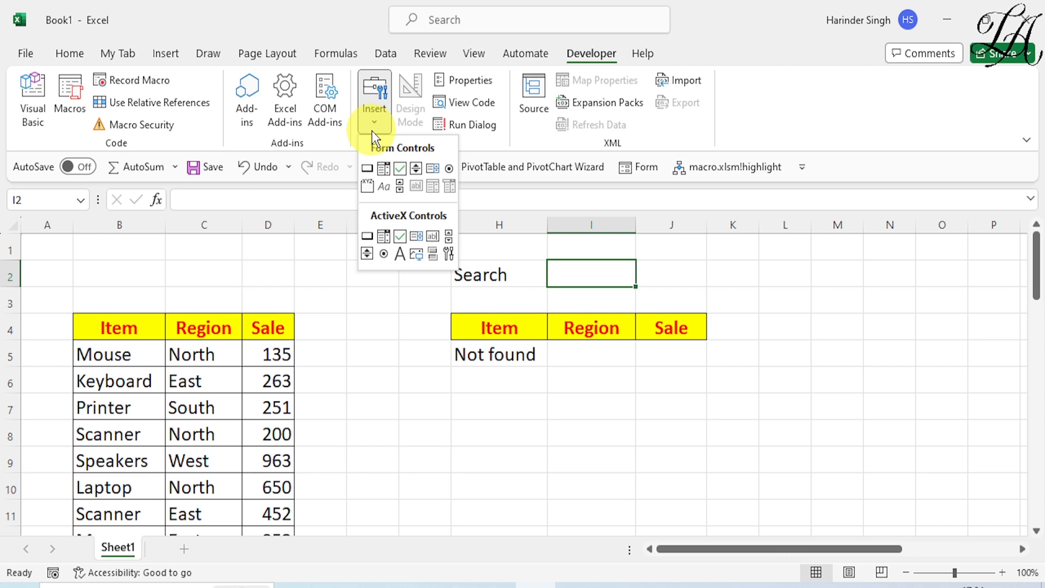
{"action": "left_click", "coordinate": [431, 237]}
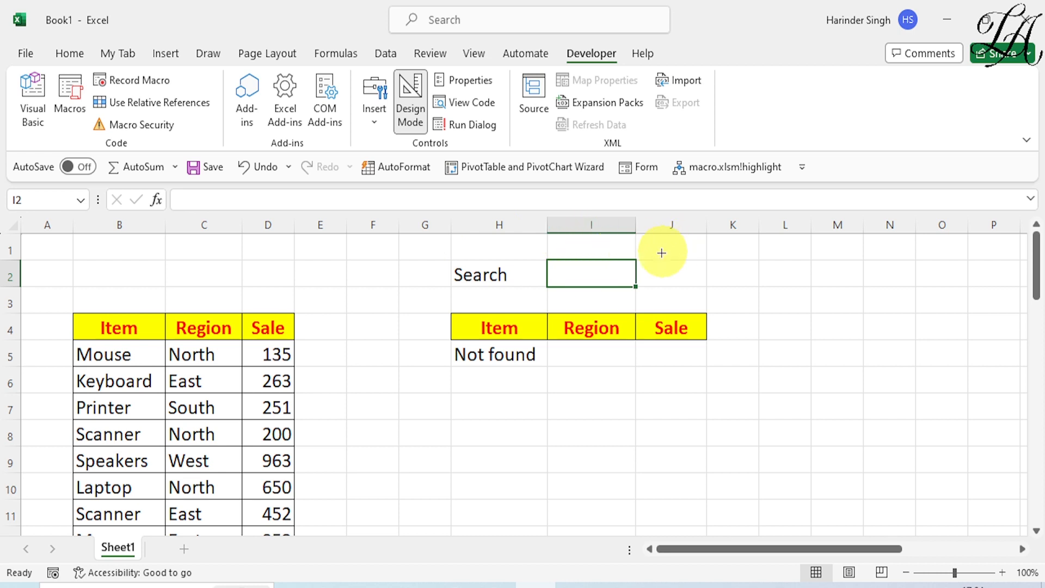
{"action": "left_click_drag", "start_coordinate": [640, 262], "coordinate": [767, 286]}
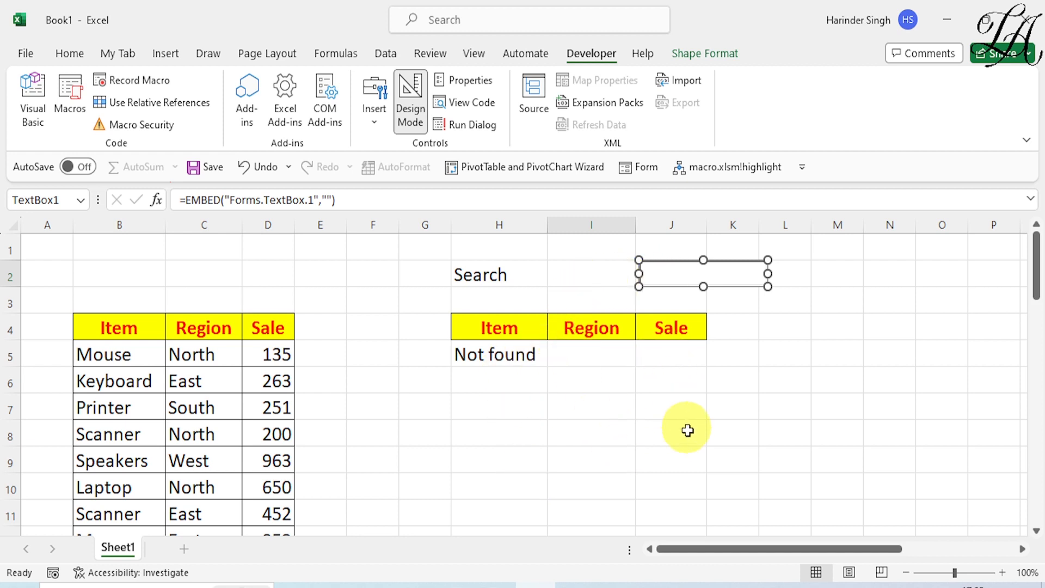
Set the text box's LinkedCell property to I2 and close its properties
{"action": "right_click", "coordinate": [681, 271]}
{"action": "right_click", "coordinate": [691, 272]}
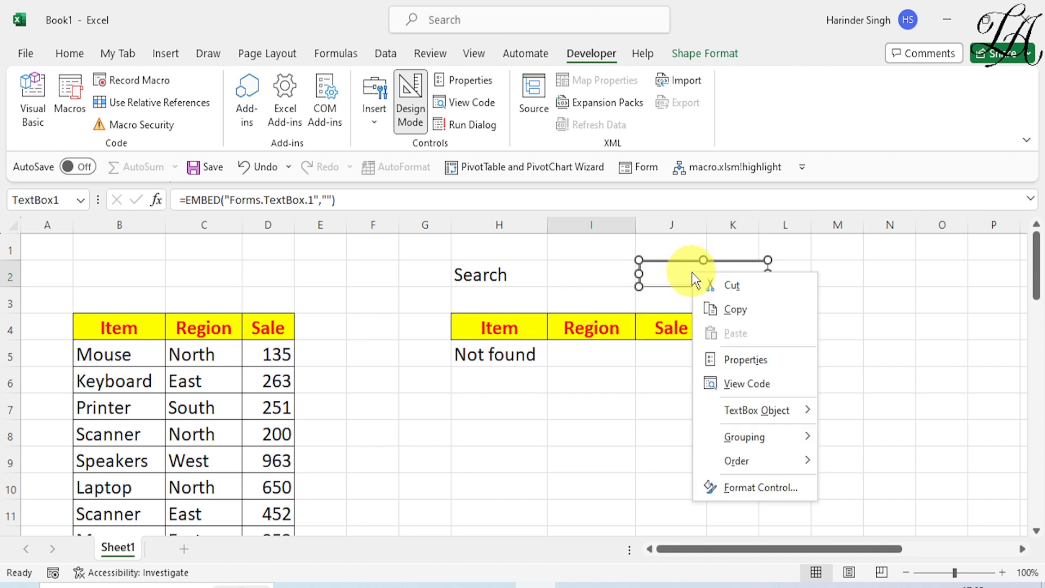
{"action": "left_click", "coordinate": [724, 363]}
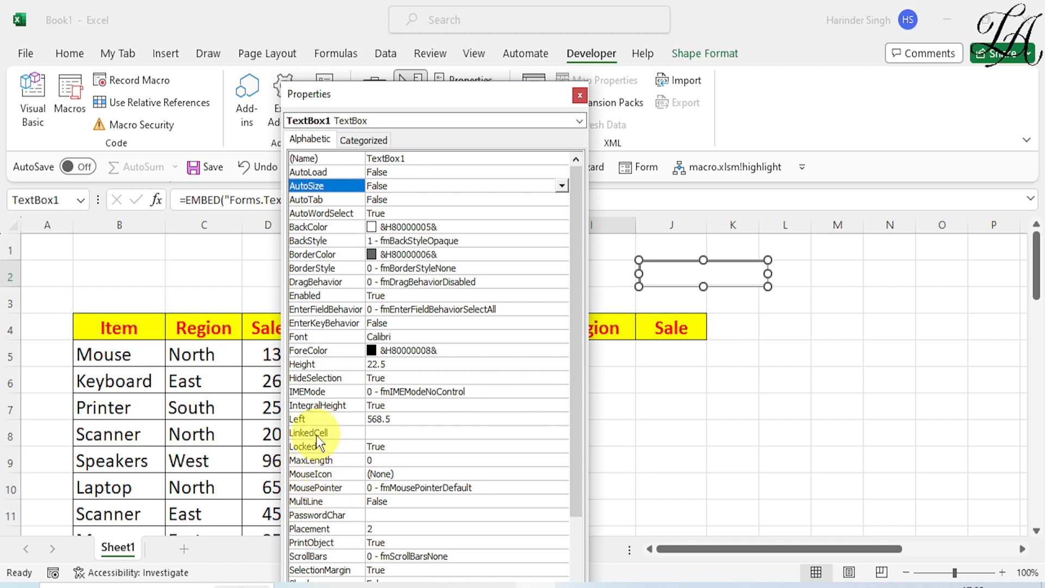
{"action": "left_click", "coordinate": [375, 432]}
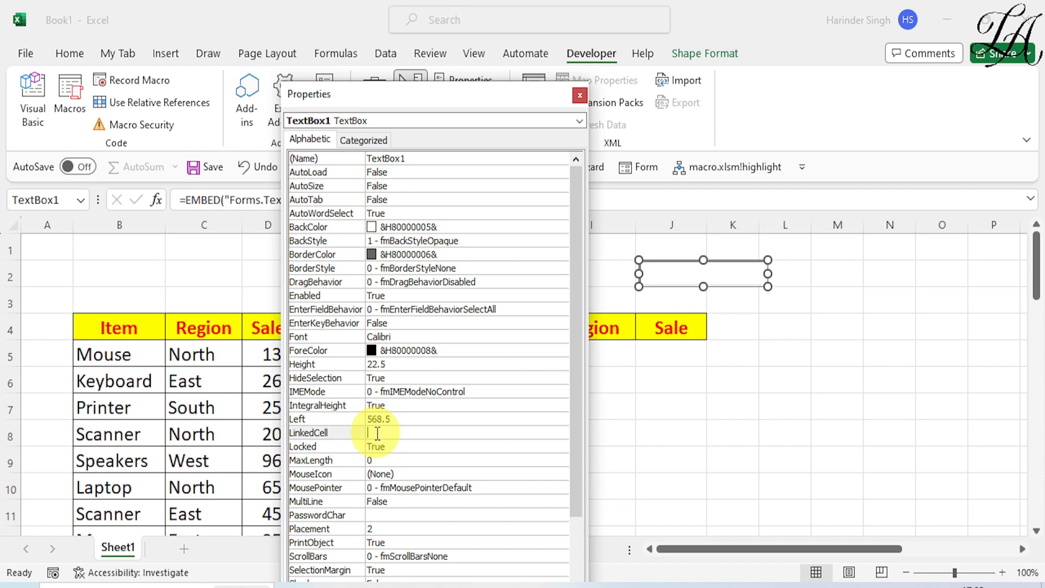
{"action": "left_click_drag", "start_coordinate": [477, 95], "coordinate": [434, 92]}
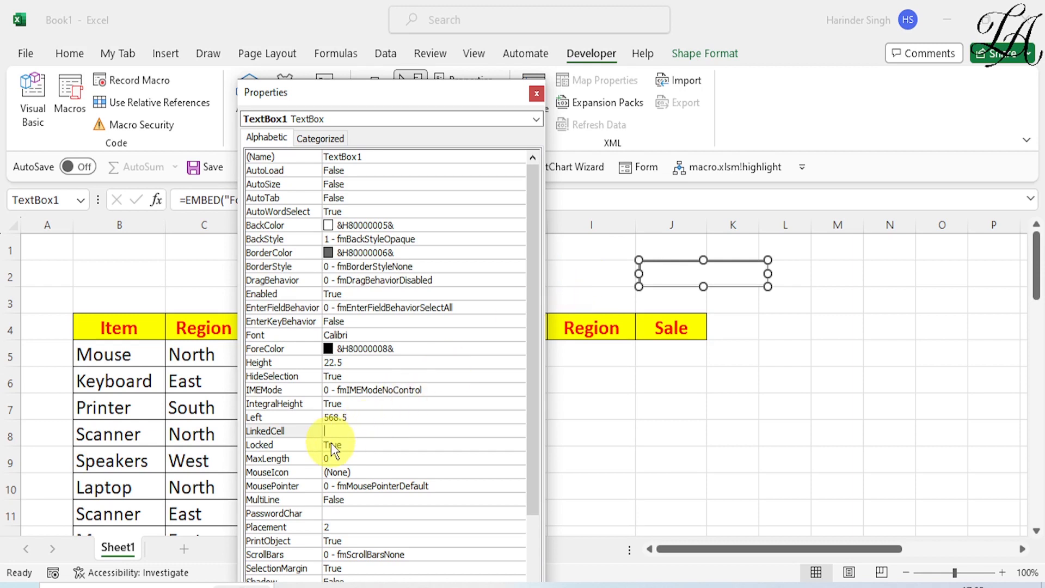
{"action": "left_click", "coordinate": [332, 431]}
{"action": "type", "text": "i2"}
{"action": "key", "text": "Return"}
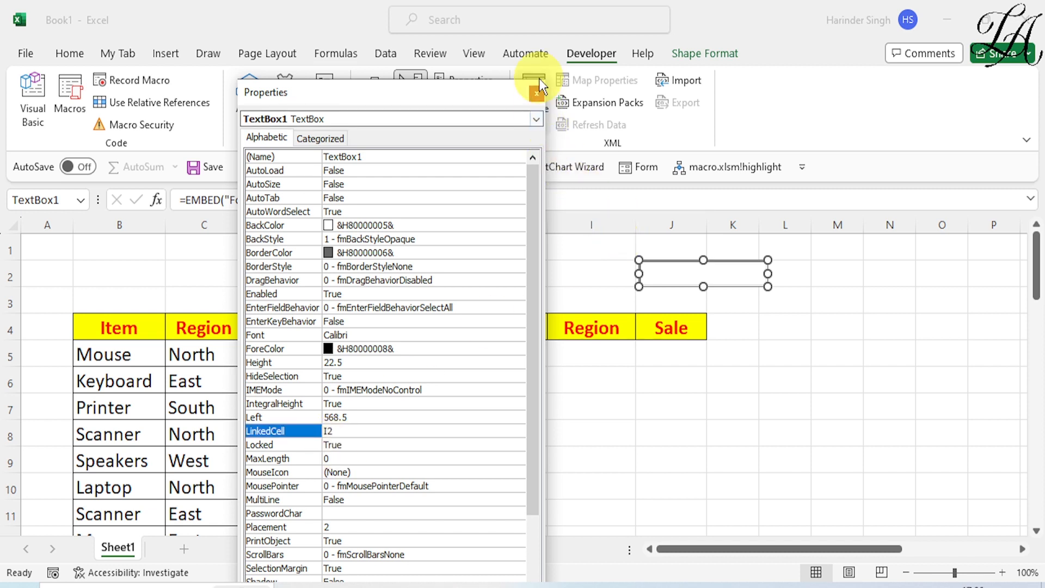
{"action": "left_click", "coordinate": [534, 97]}
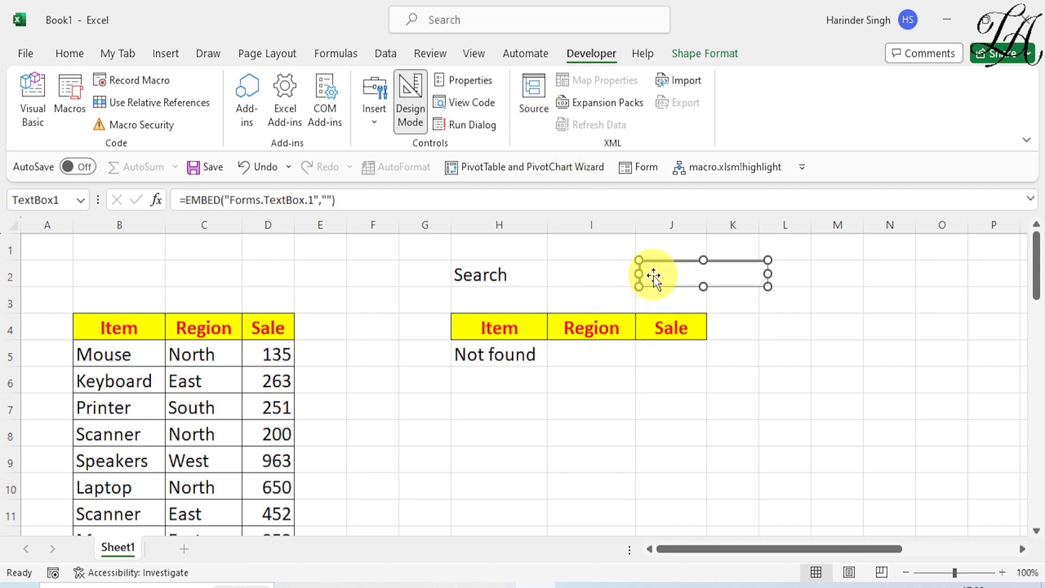
Turn off Design Mode and enter "lap" in cell I2 to test the link with the text box
{"action": "left_click", "coordinate": [410, 101]}
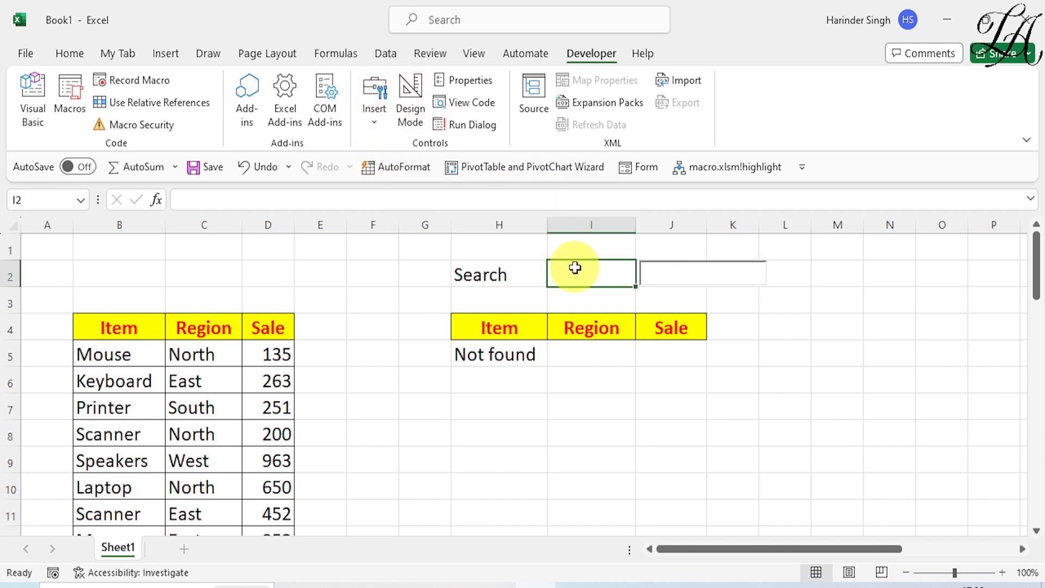
{"action": "type", "text": "lap"}
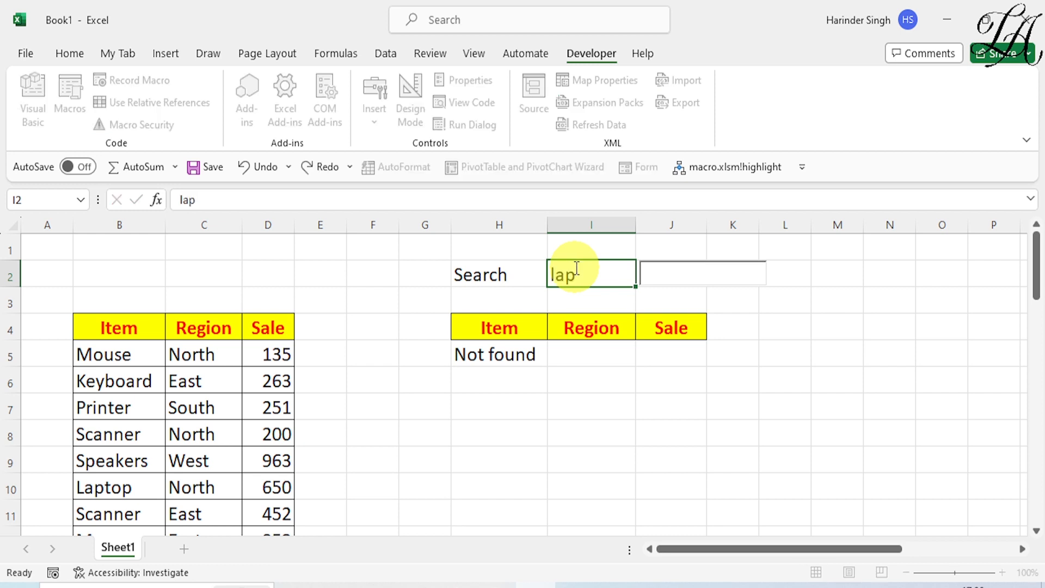
{"action": "key", "text": "Return"}
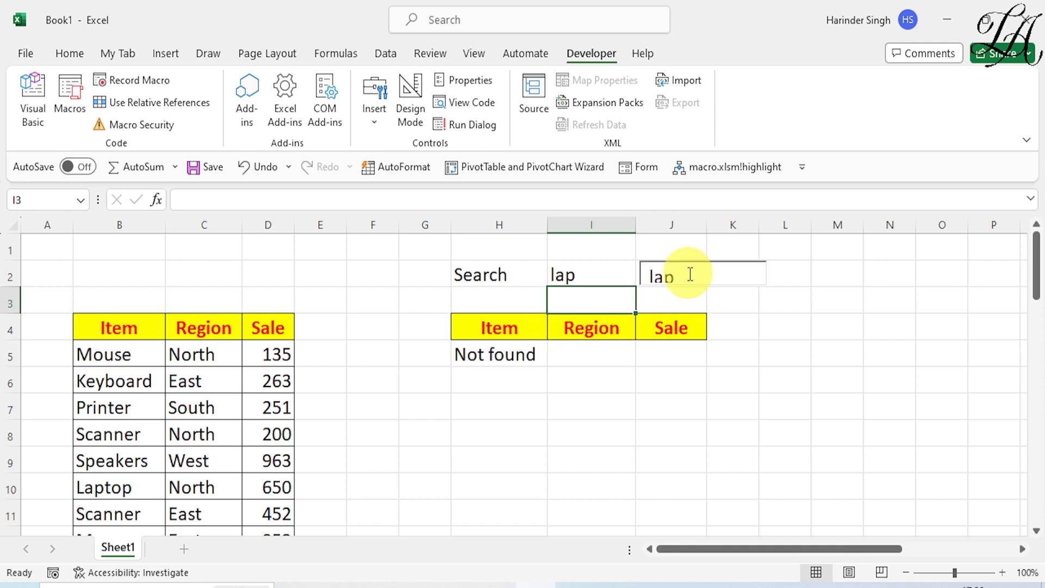
{"action": "left_click", "coordinate": [612, 276]}
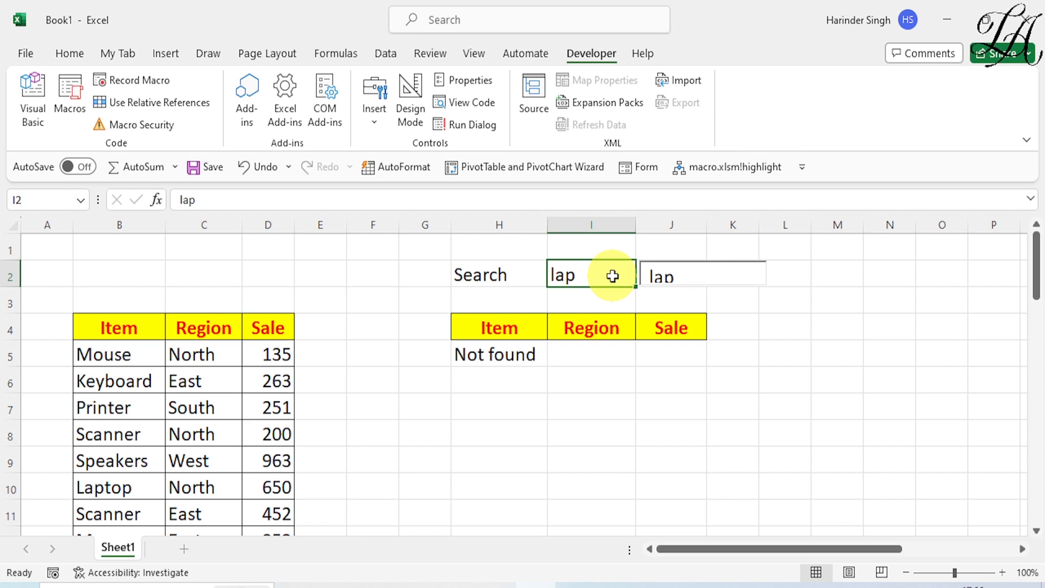
Enter the formula =LEFT(B5,3) in cell E5 to extract the first three characters of the item name
{"action": "left_click", "coordinate": [319, 360]}
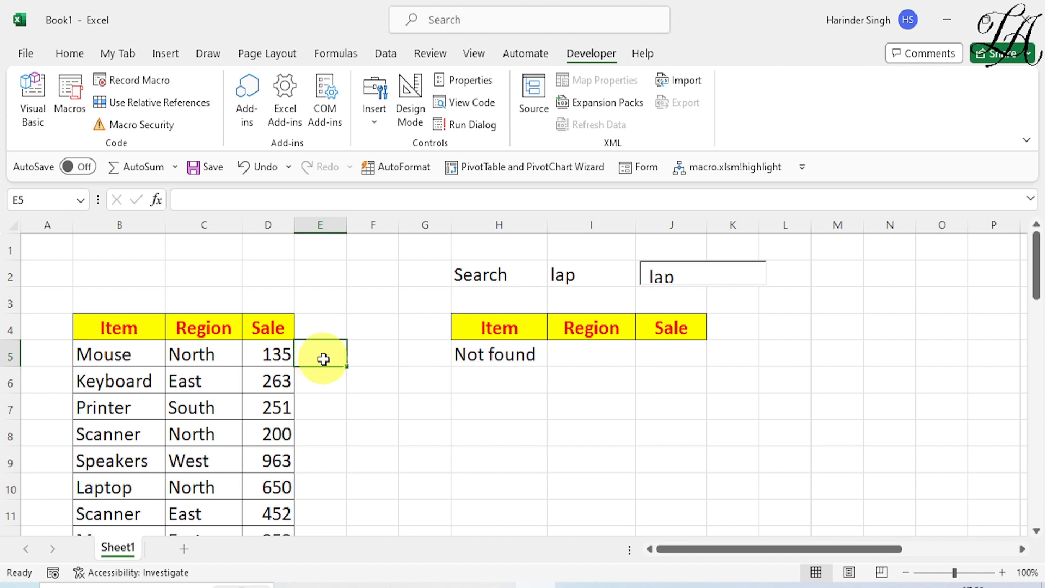
{"action": "type", "text": "=le"}
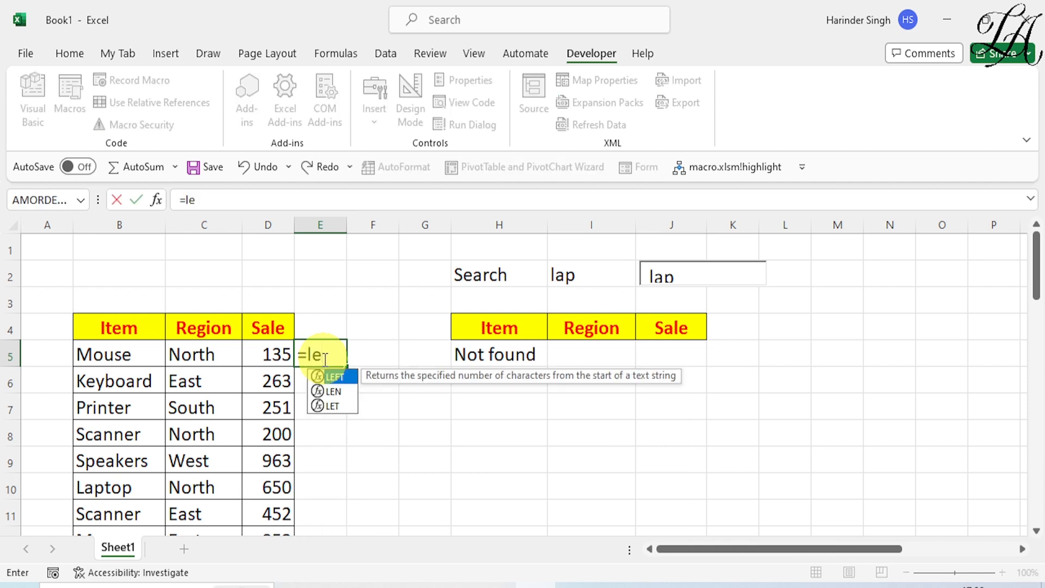
{"action": "type", "text": "ft("}
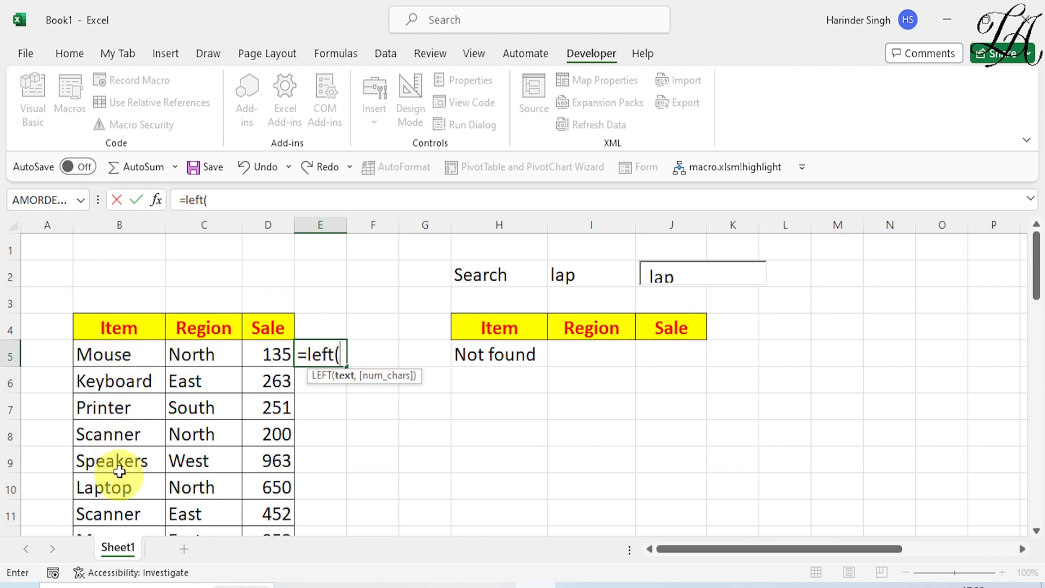
{"action": "left_click", "coordinate": [126, 356]}
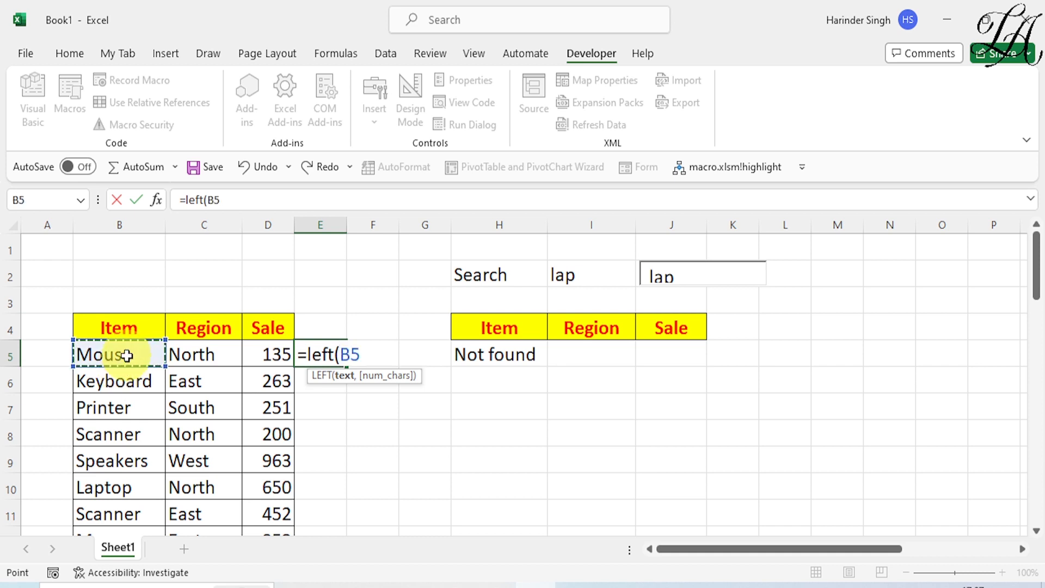
{"action": "type", "text": ","}
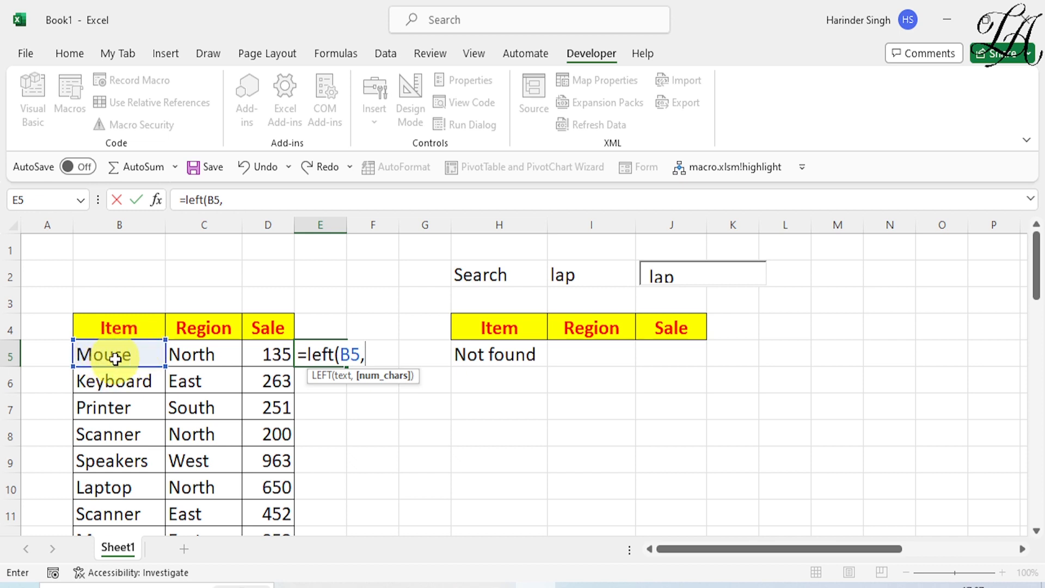
{"action": "type", "text": "3)"}
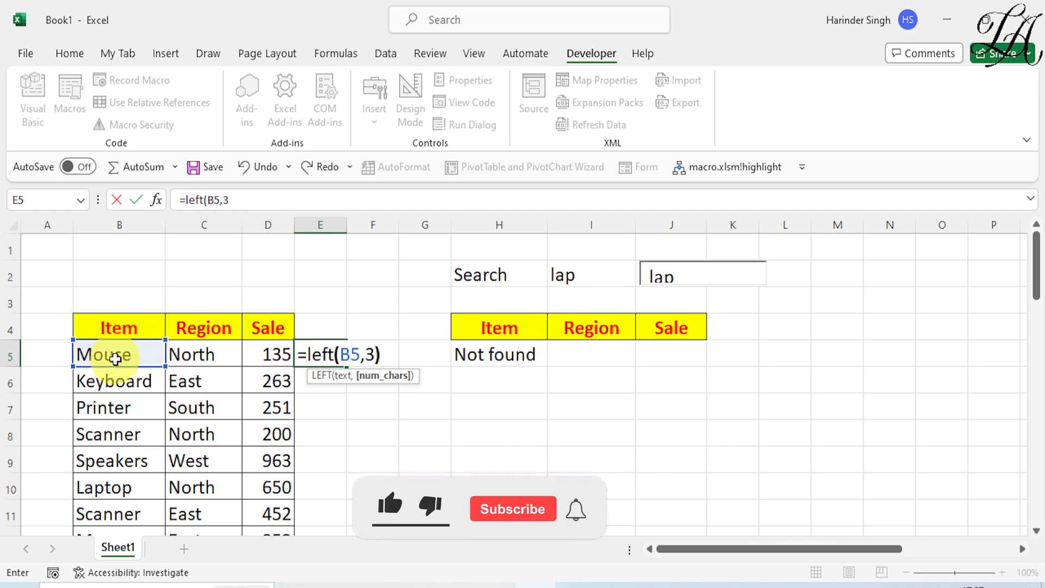
{"action": "key", "text": "Return"}
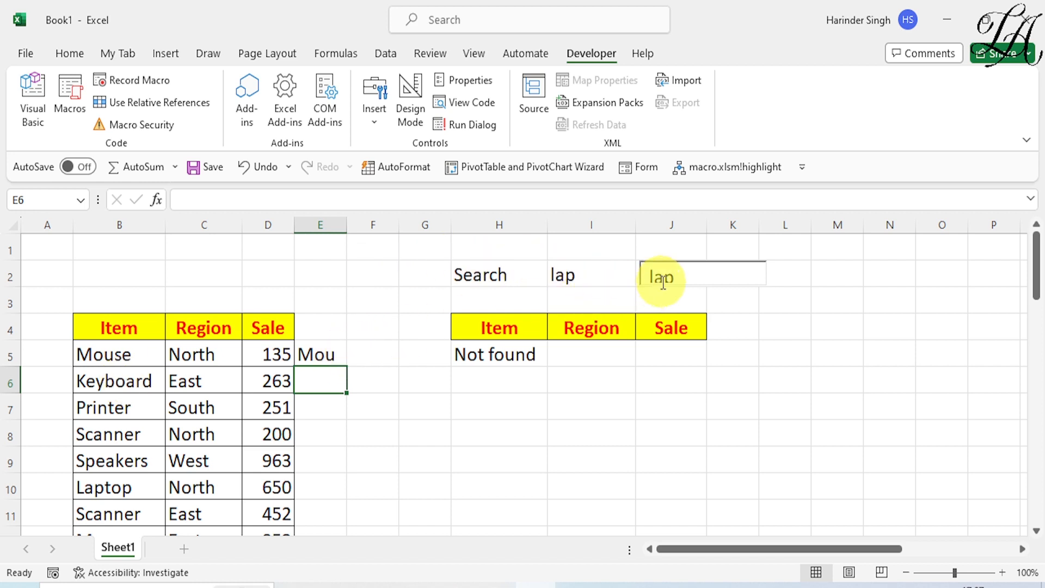
Shorten the search term in cell I2 to "la" and check the LEFT formula in E5 against it
{"action": "double_click", "coordinate": [579, 277]}
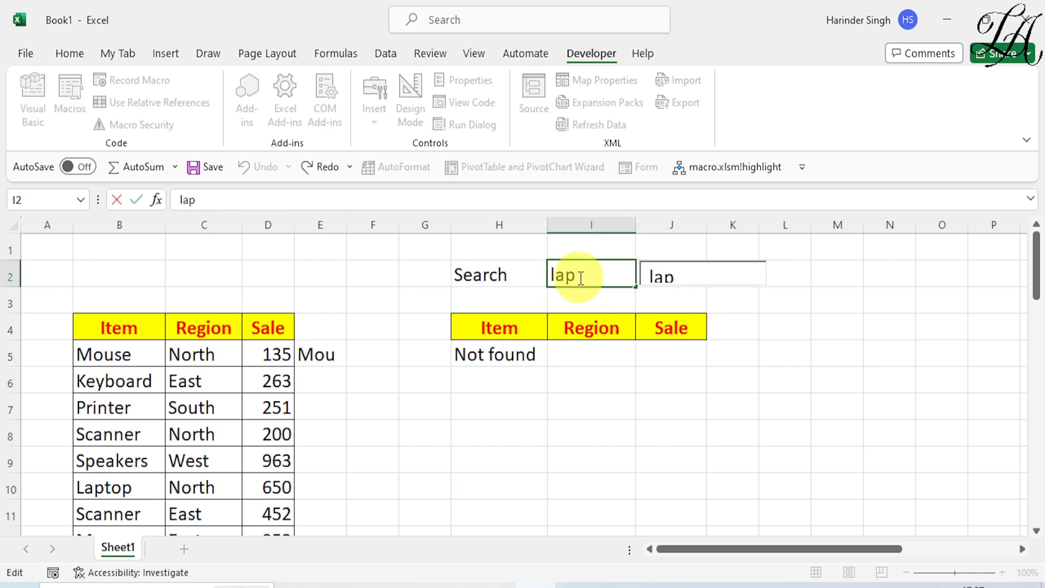
{"action": "key", "text": "BackSpace"}
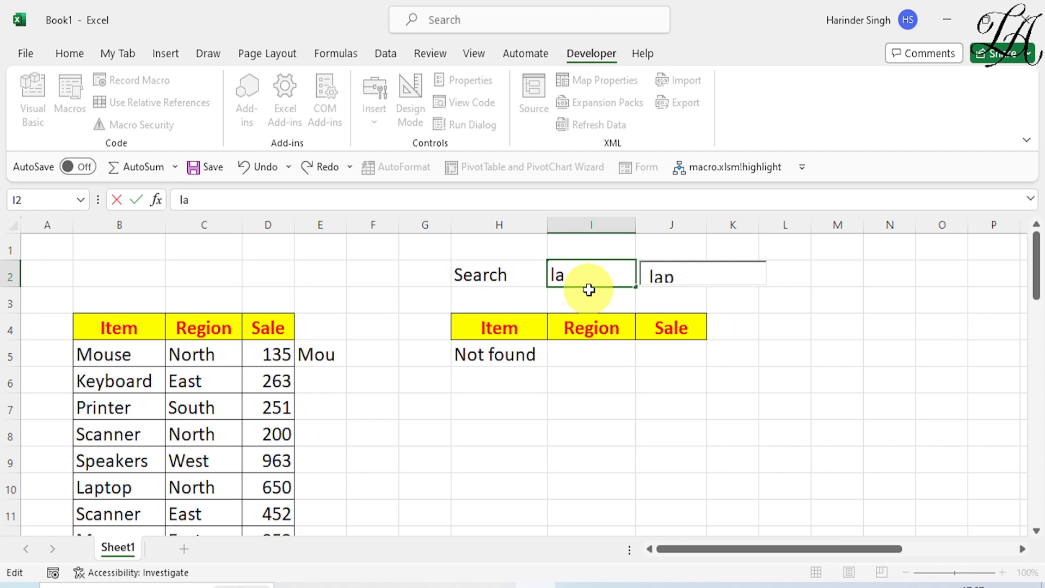
{"action": "key", "text": "Return"}
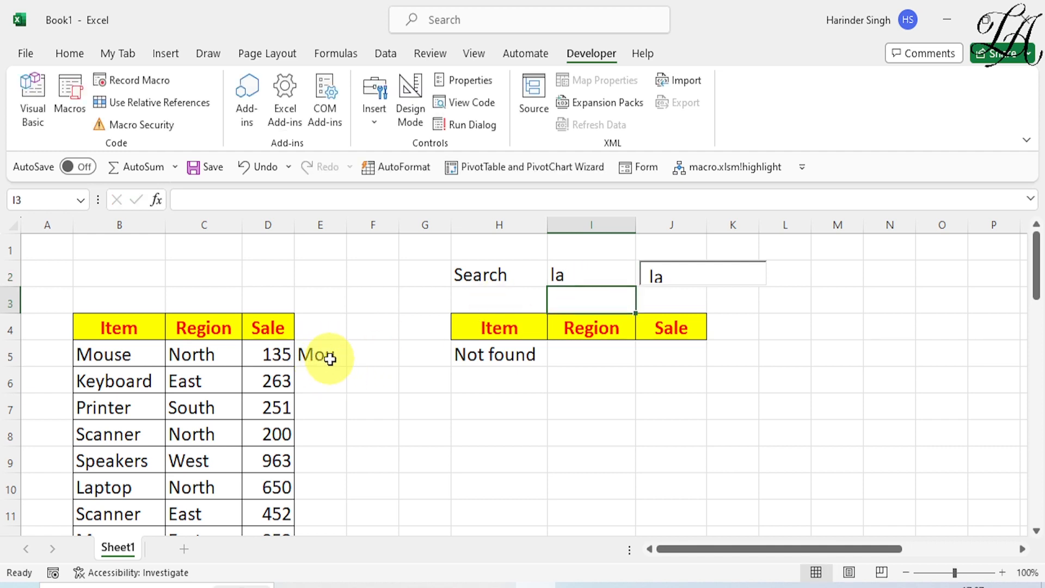
{"action": "left_click", "coordinate": [321, 360]}
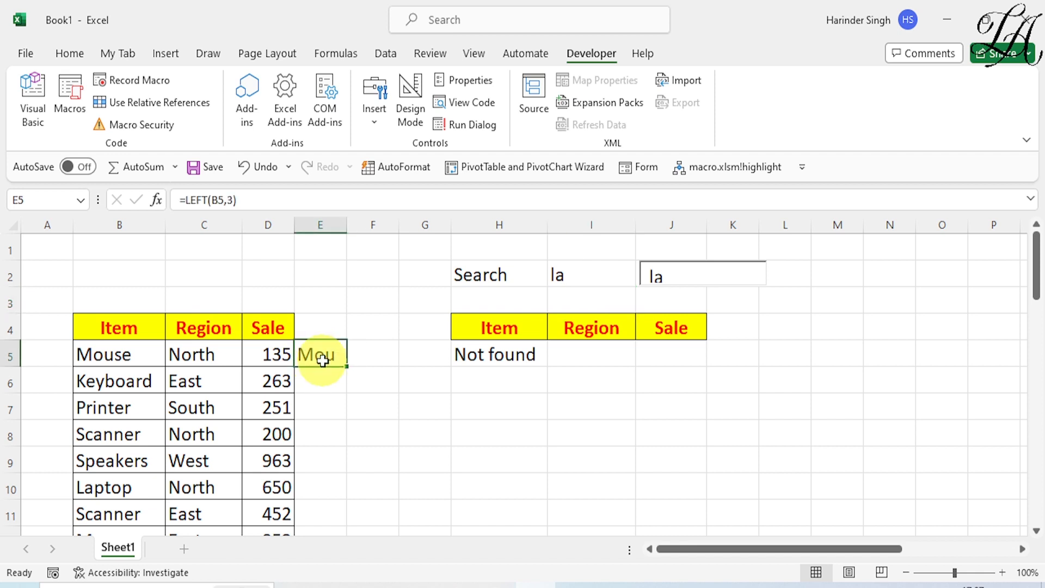
{"action": "left_click", "coordinate": [581, 277]}
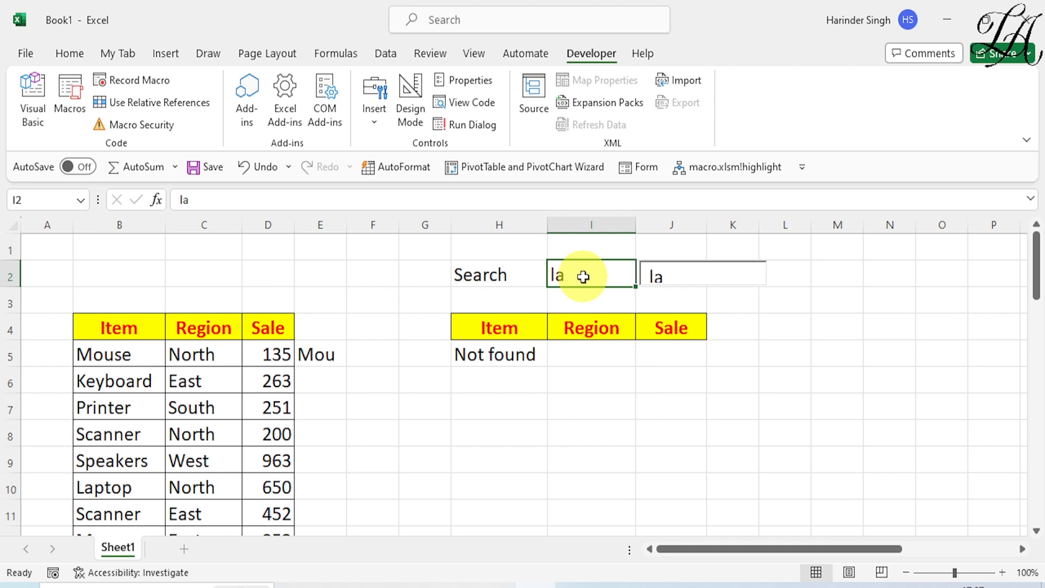
Replace the fixed character count in E5's LEFT formula with LEN(I2), giving =LEFT(B5,LEN(I2))
{"action": "double_click", "coordinate": [328, 359]}
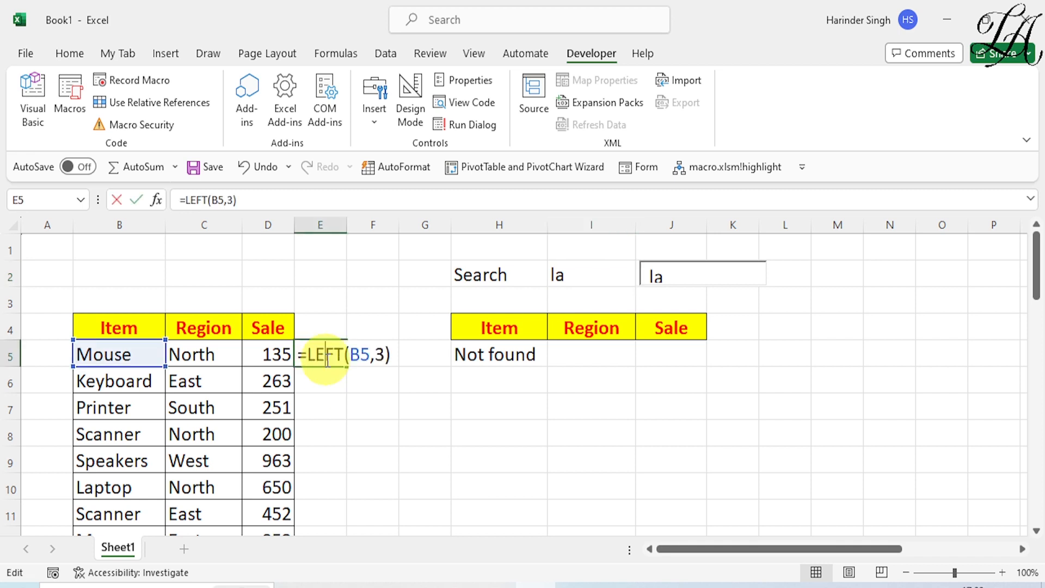
{"action": "left_click", "coordinate": [384, 354]}
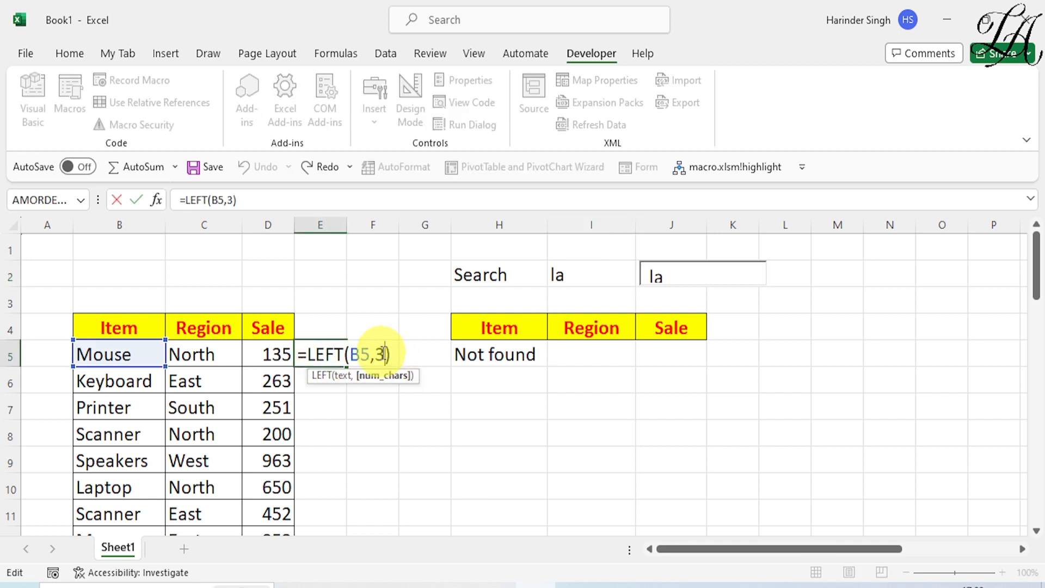
{"action": "key", "text": "BackSpace"}
{"action": "type", "text": "len"}
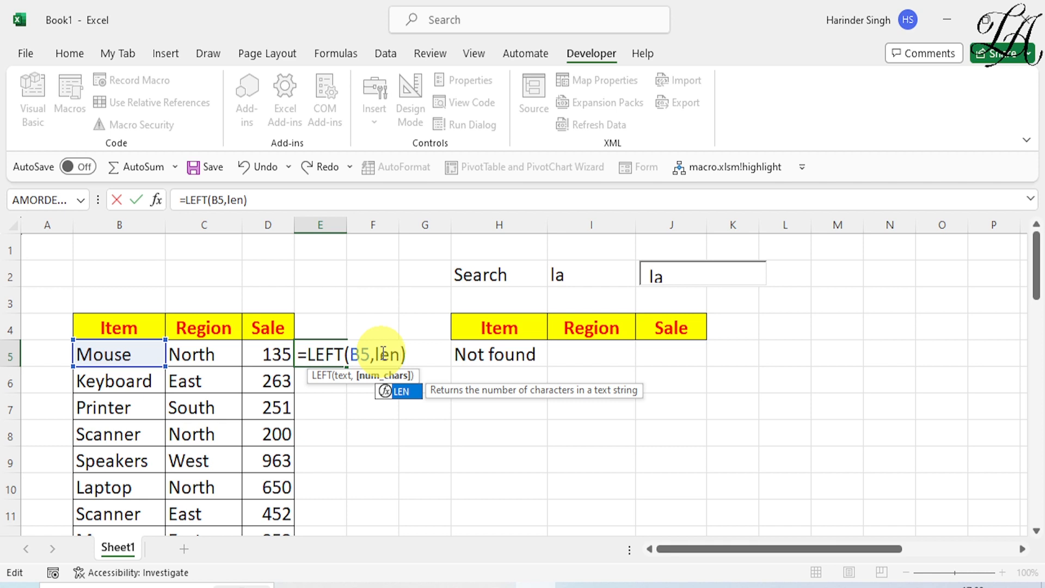
{"action": "type", "text": "("}
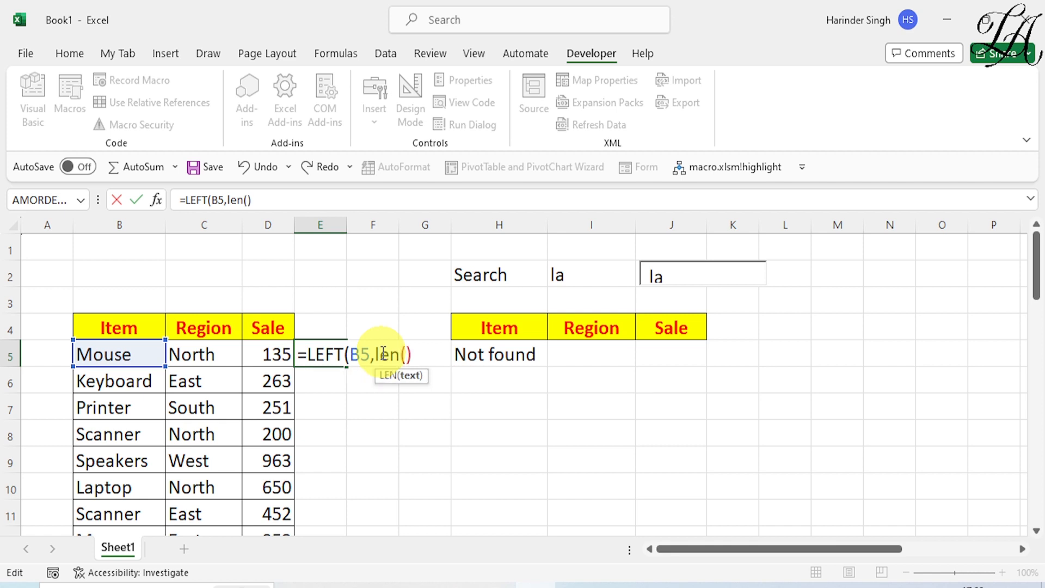
{"action": "left_click", "coordinate": [589, 279]}
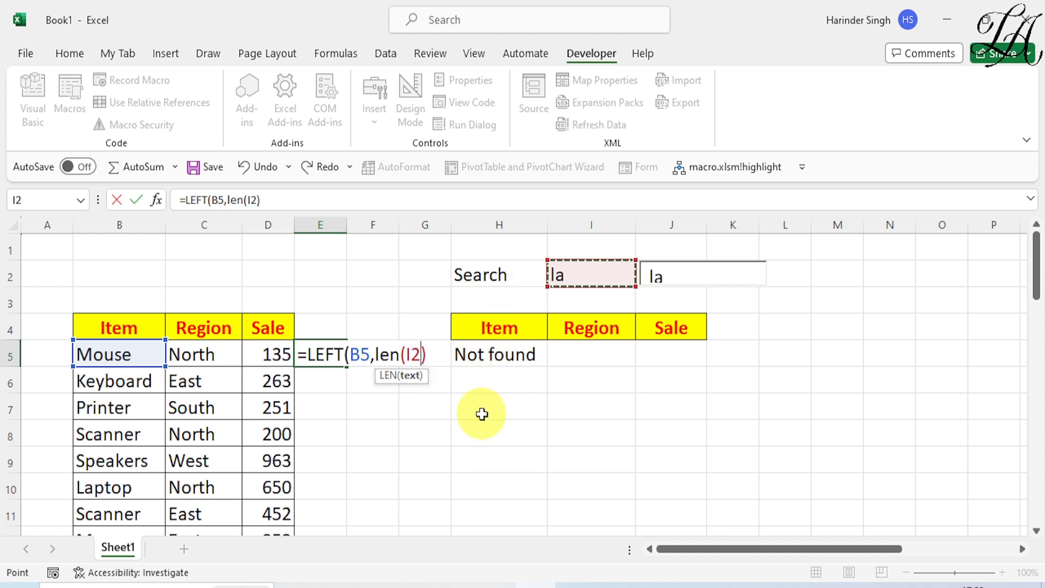
{"action": "type", "text": ")"}
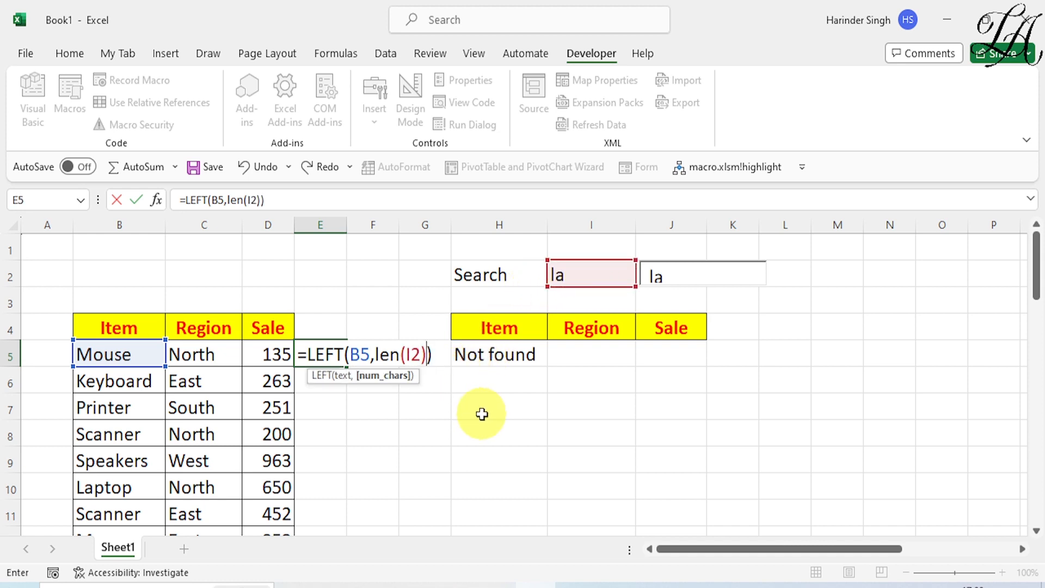
{"action": "key", "text": "Return"}
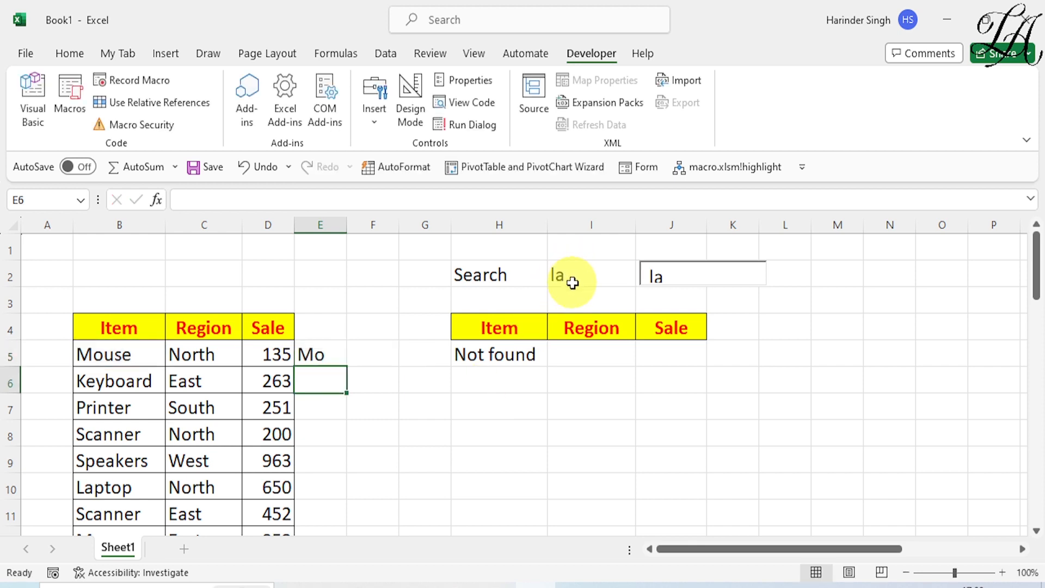
Extend the search term in cell I2 to "lap" and check the LEFT formula in E5 against it
{"action": "left_click", "coordinate": [328, 356]}
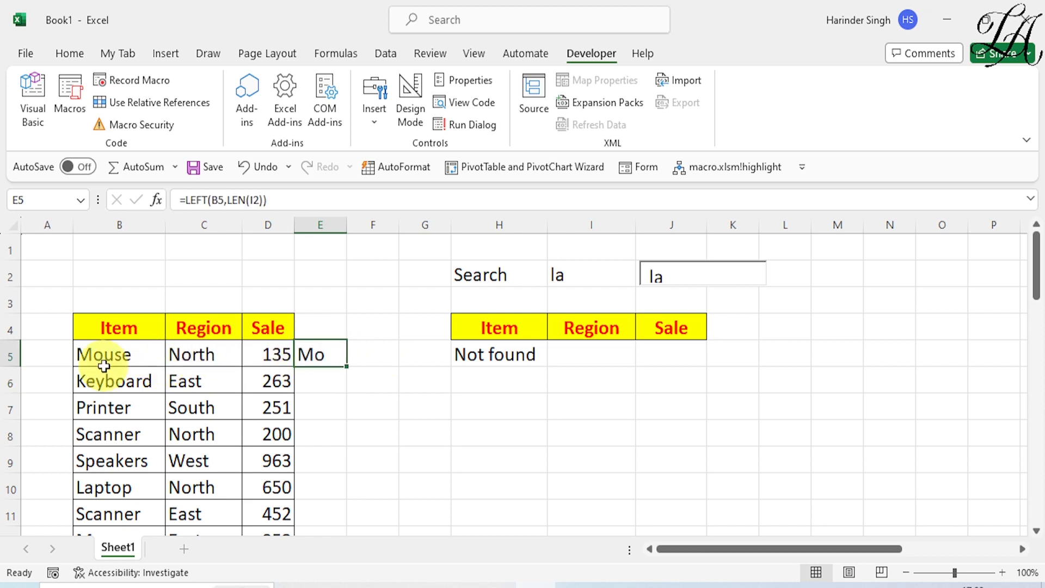
{"action": "left_click", "coordinate": [597, 271]}
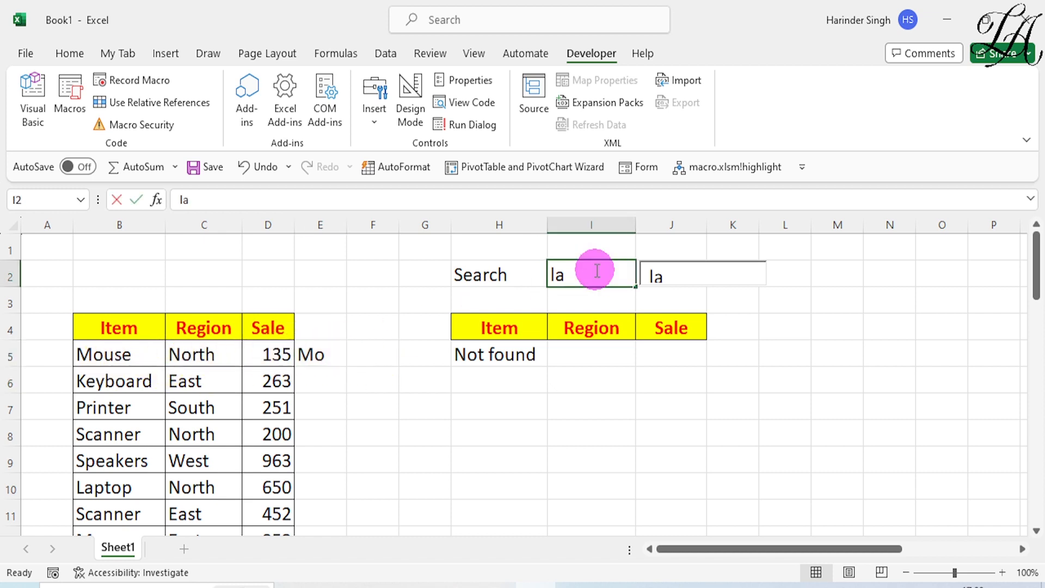
{"action": "double_click", "coordinate": [597, 271]}
{"action": "type", "text": "p"}
{"action": "key", "text": "Return"}
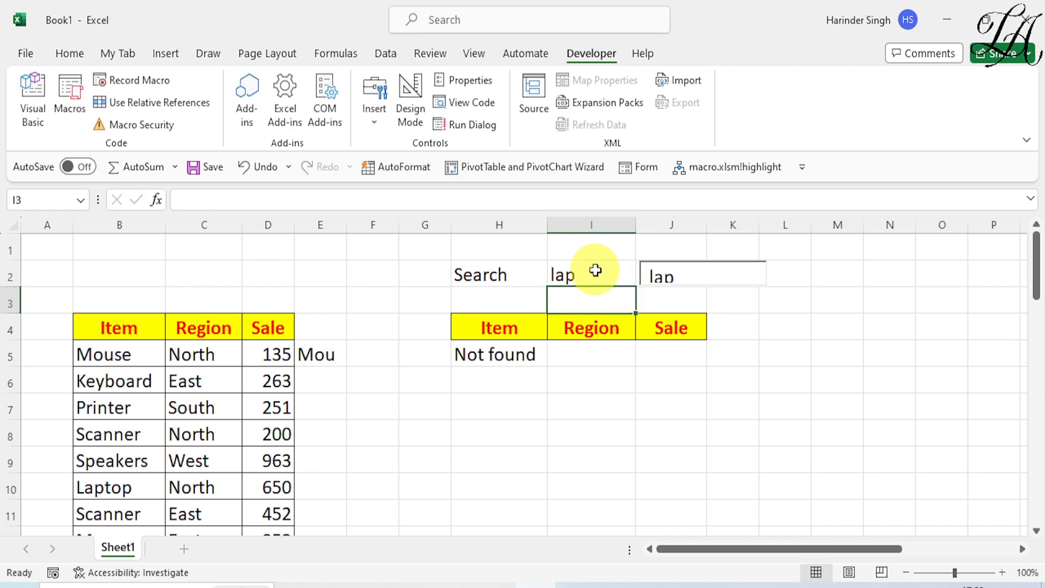
Replace the include and not-found arguments of H5's FILTER formula with a copy of LEFT(B5,LEN(I2)) from cell E5
{"action": "double_click", "coordinate": [323, 356]}
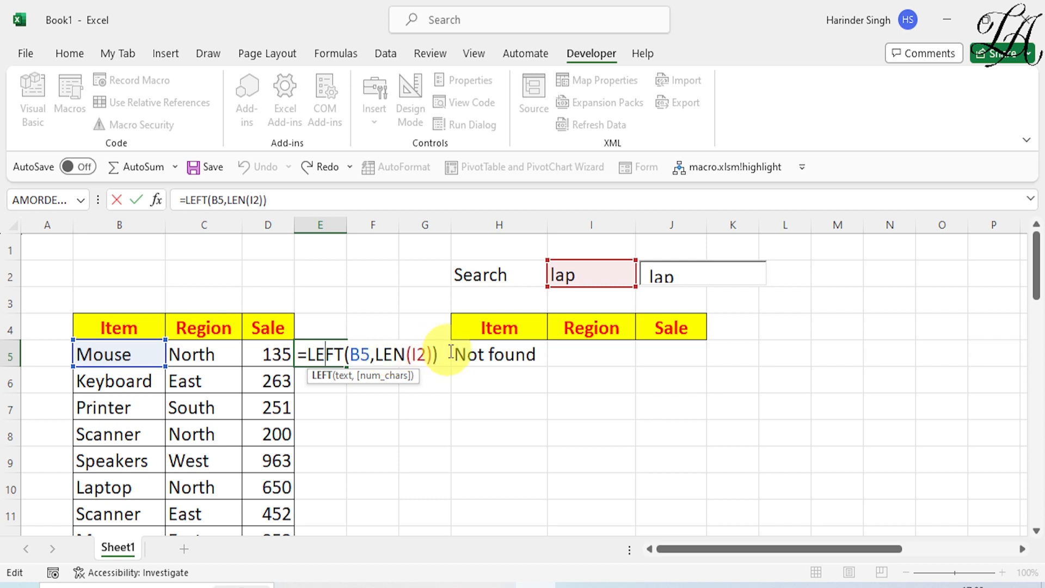
{"action": "left_click", "coordinate": [505, 355]}
{"action": "double_click", "coordinate": [505, 354]}
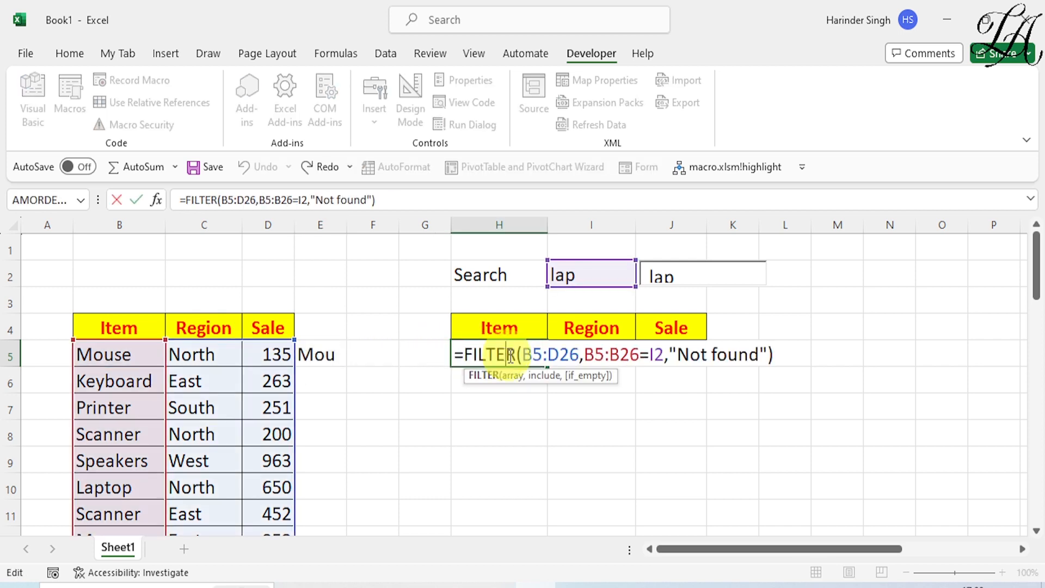
{"action": "double_click", "coordinate": [335, 354]}
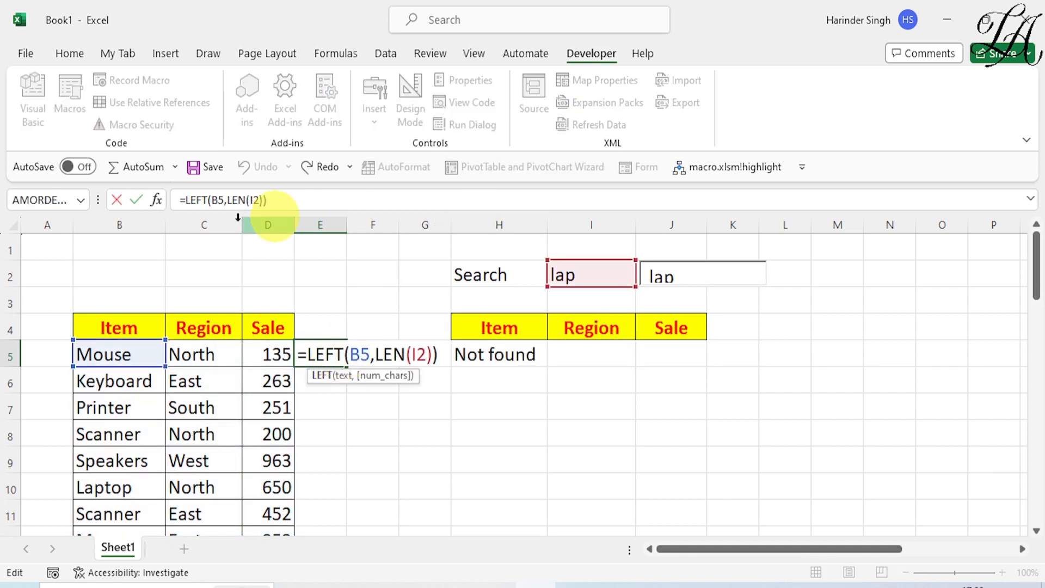
{"action": "left_click", "coordinate": [285, 201]}
{"action": "left_click_drag", "start_coordinate": [285, 200], "coordinate": [184, 201]}
{"action": "double_click", "coordinate": [535, 355]}
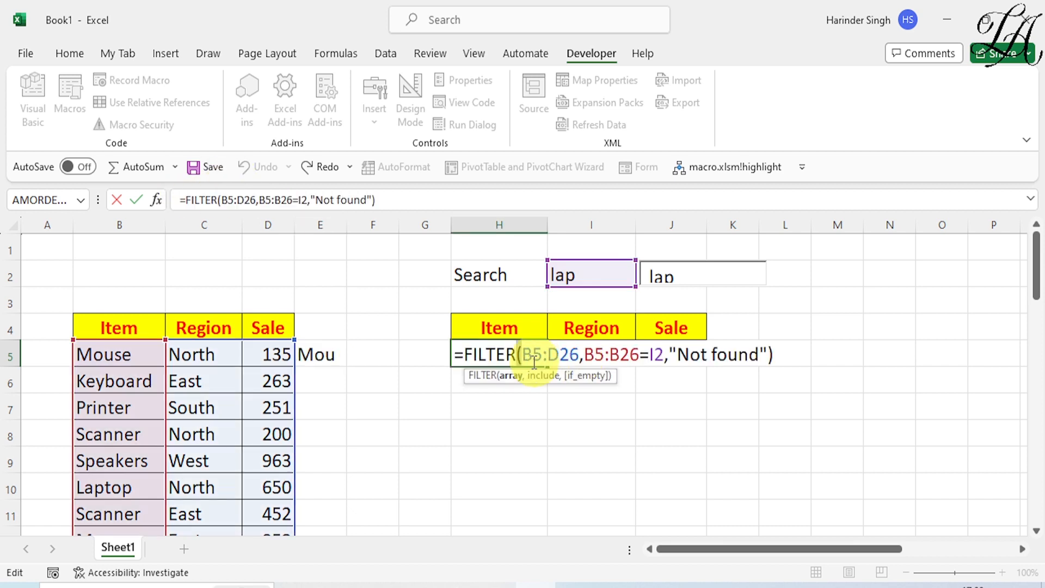
{"action": "left_click_drag", "start_coordinate": [535, 354], "coordinate": [586, 355]}
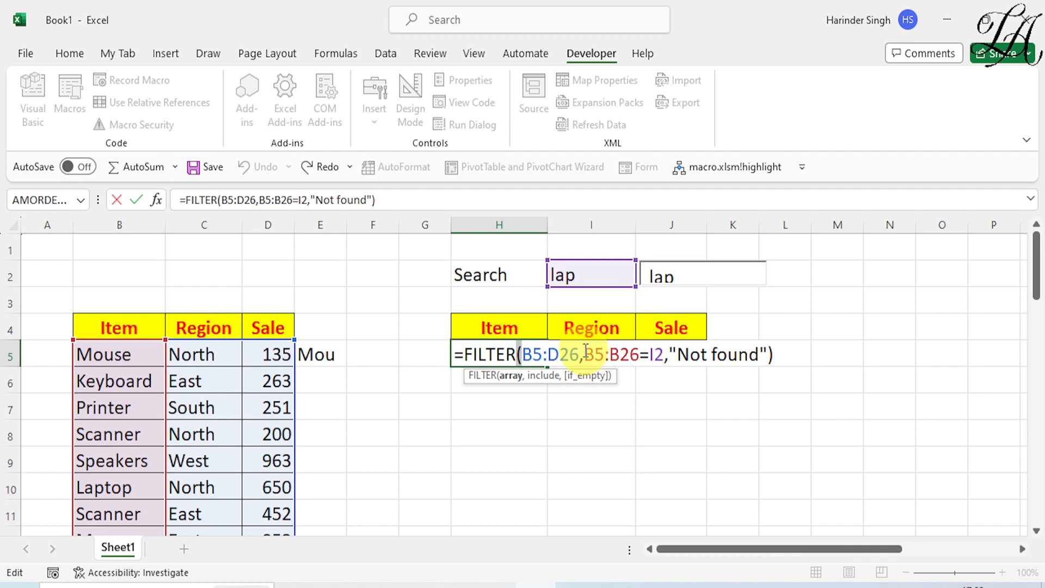
{"action": "left_click_drag", "start_coordinate": [585, 354], "coordinate": [766, 343]}
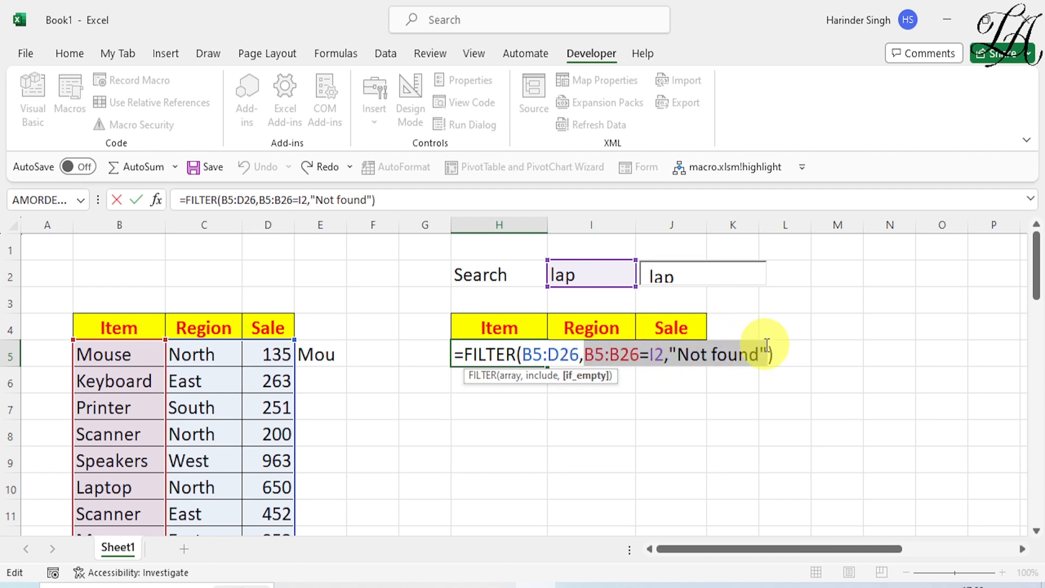
{"action": "key", "text": "ctrl+v"}
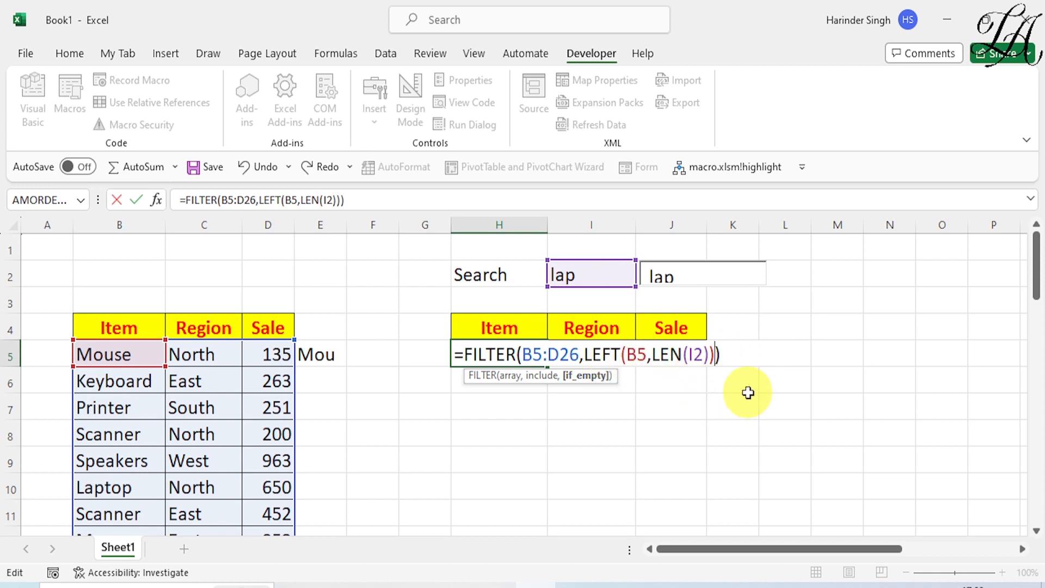
Compare the LEFT expression with I2 and widen its text reference to B5:B26, giving =FILTER(B5:D26,LEFT(B5:B26,LEN(I2))=I2) in H5
{"action": "type", "text": "="}
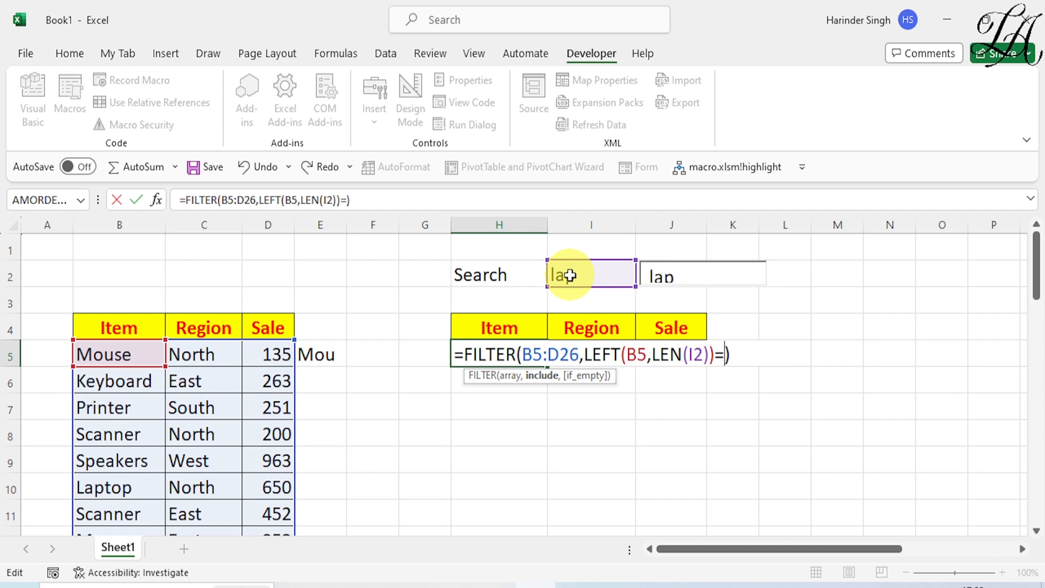
{"action": "type", "text": "i2"}
{"action": "left_click", "coordinate": [646, 354]}
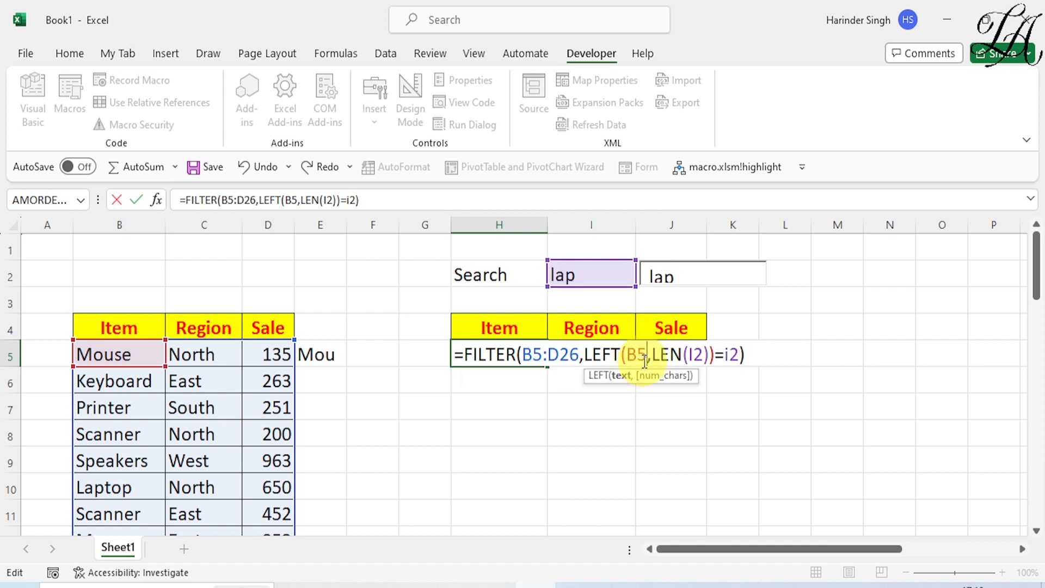
{"action": "key", "text": "BackSpace"}
{"action": "key", "text": "BackSpace"}
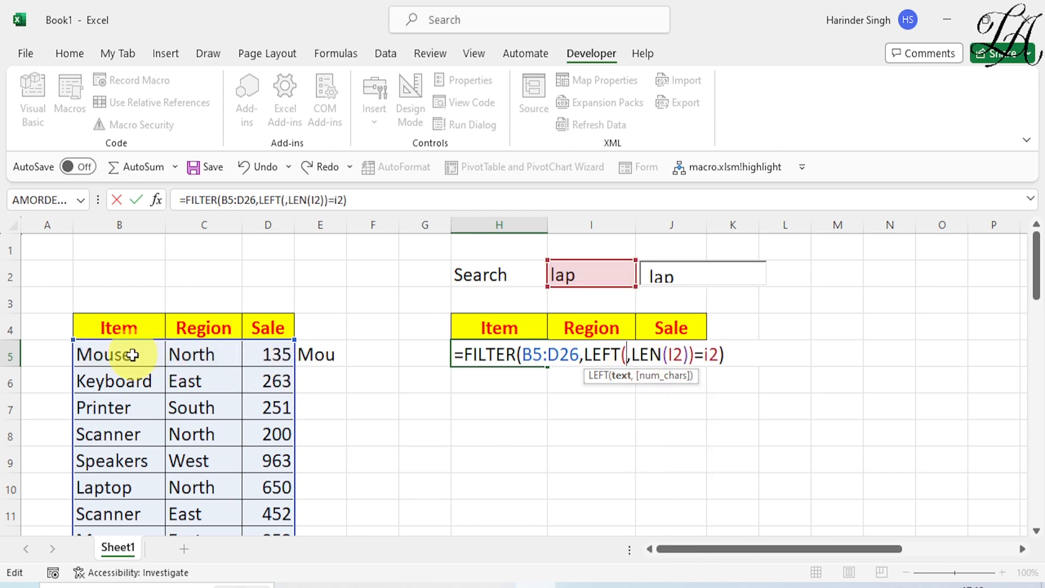
{"action": "left_click_drag", "start_coordinate": [124, 354], "coordinate": [116, 450]}
{"action": "key", "text": "Return"}
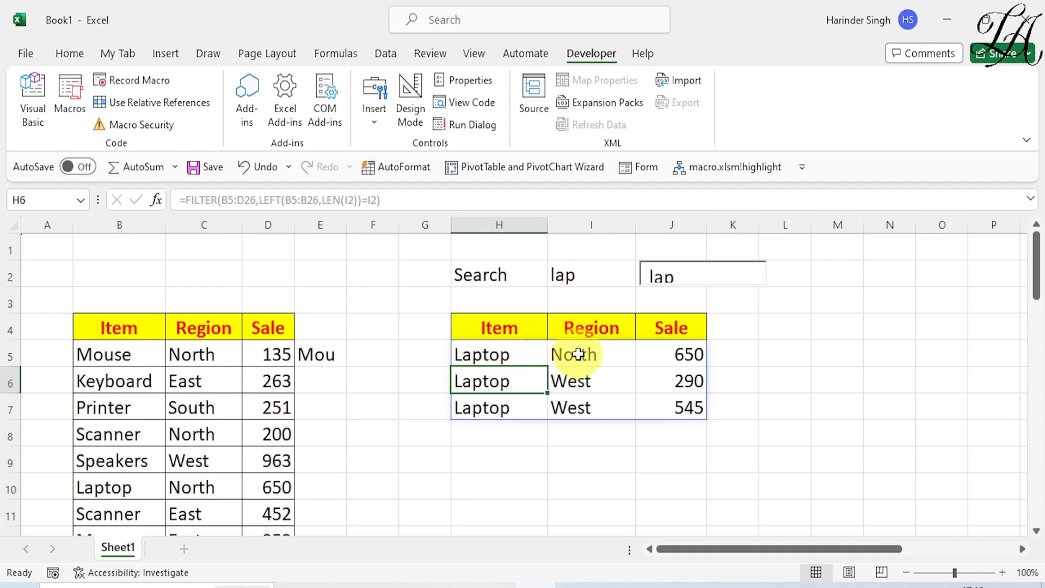
Test the partial-text filter by entering the search terms "sc", "key" and "ke" in turn in cell I2
{"action": "left_click", "coordinate": [597, 272]}
{"action": "type", "text": "sc"}
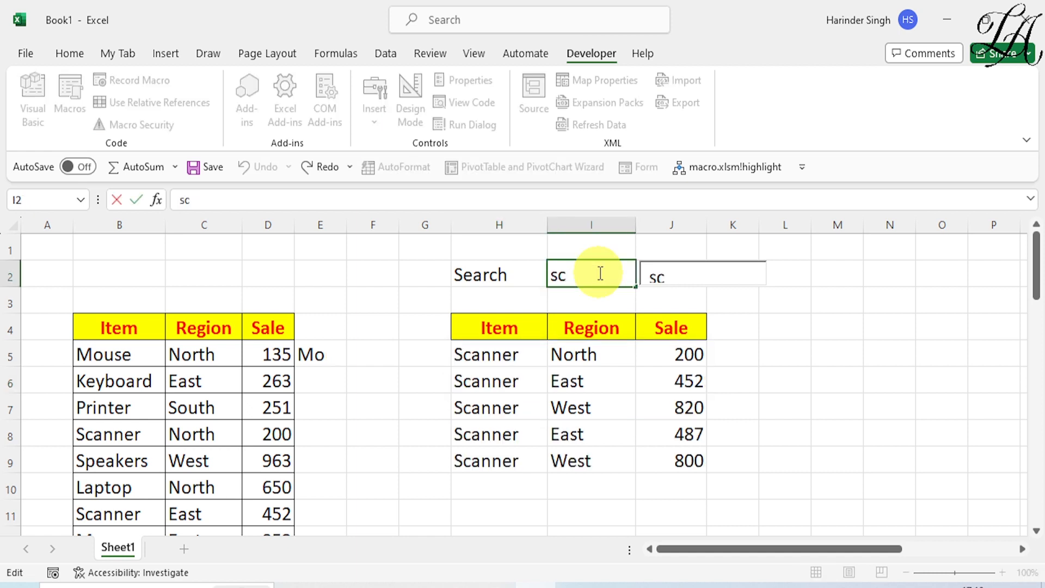
{"action": "key", "text": "BackSpace"}
{"action": "key", "text": "BackSpace"}
{"action": "type", "text": "ky"}
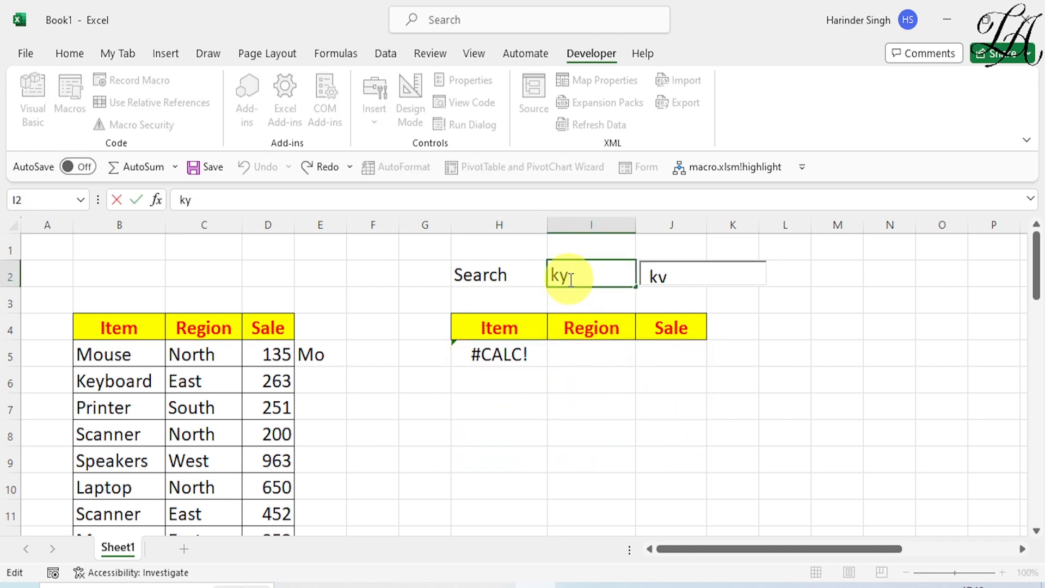
{"action": "key", "text": "BackSpace"}
{"action": "type", "text": "ey"}
{"action": "key", "text": "Return"}
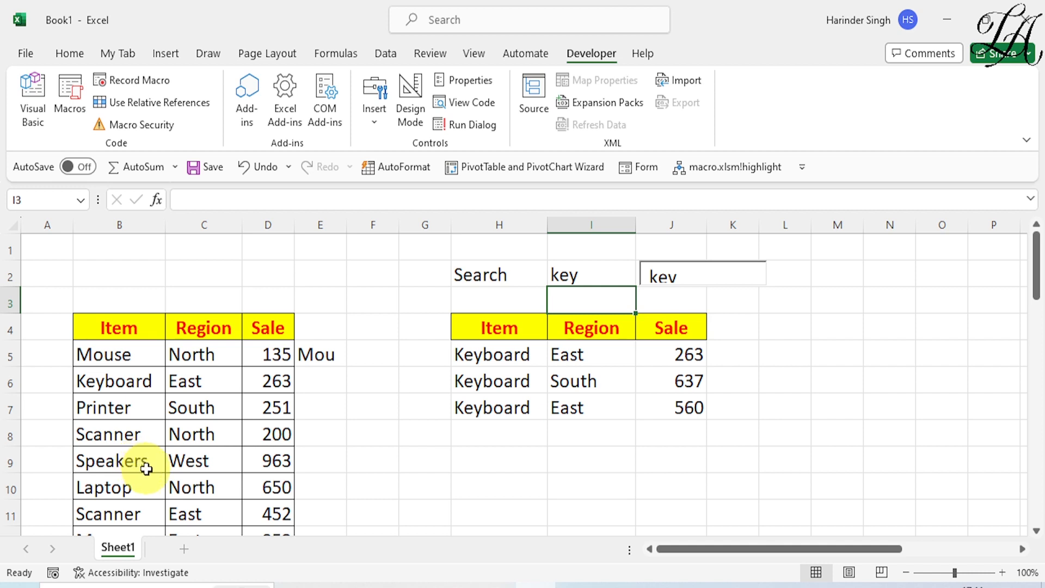
{"action": "double_click", "coordinate": [588, 278]}
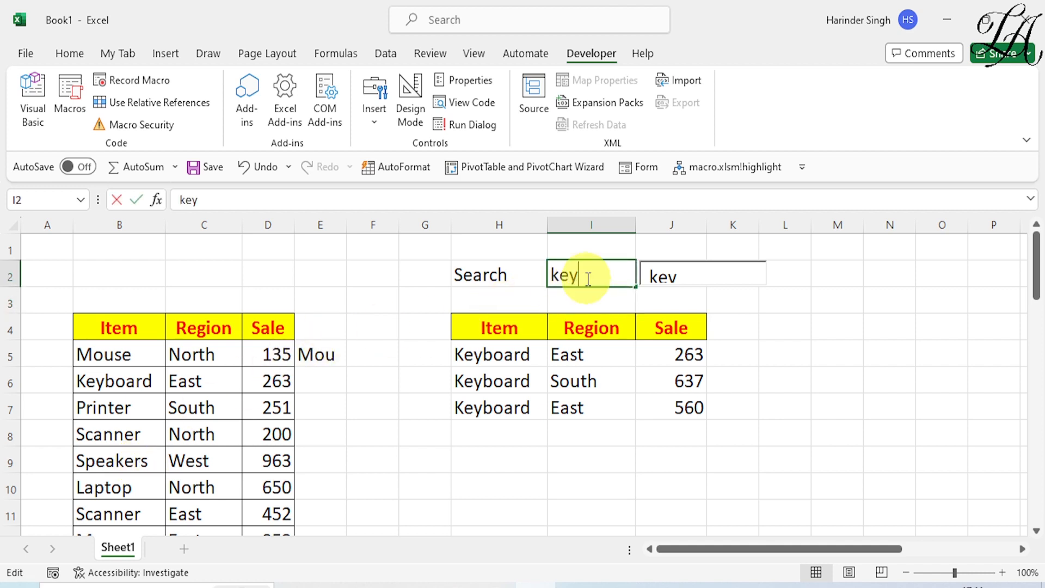
{"action": "key", "text": "BackSpace"}
{"action": "key", "text": "Return"}
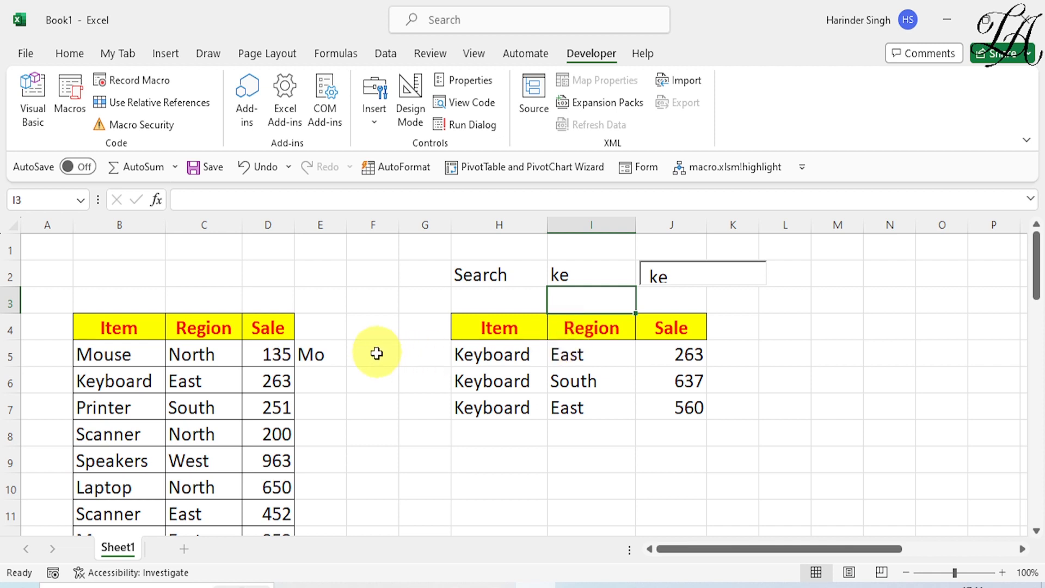
Enter the formula =SEARCH(I2,B5) in cell F5 to look for the search term within the item name
{"action": "left_click", "coordinate": [357, 354]}
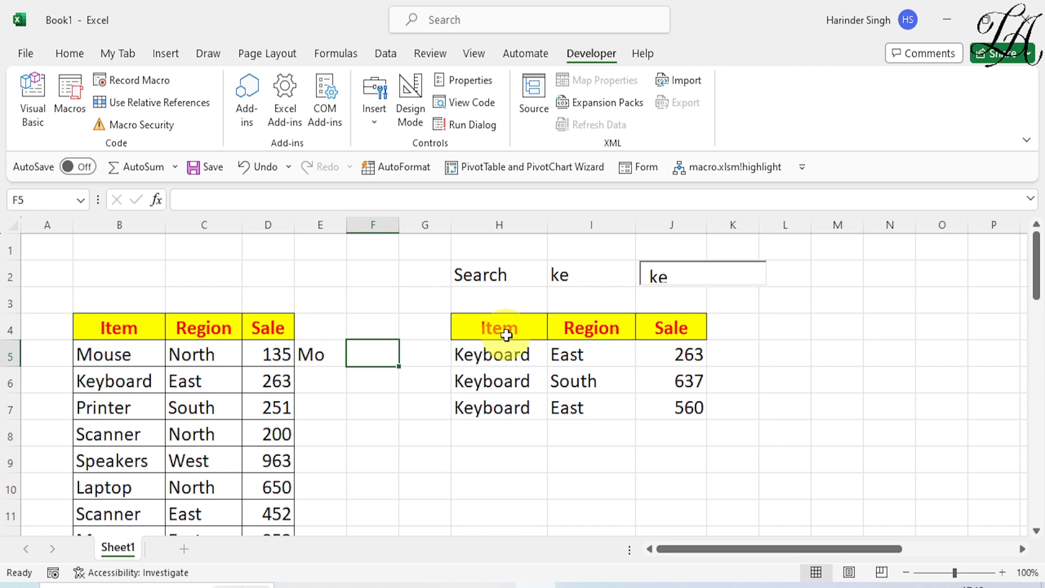
{"action": "type", "text": "="}
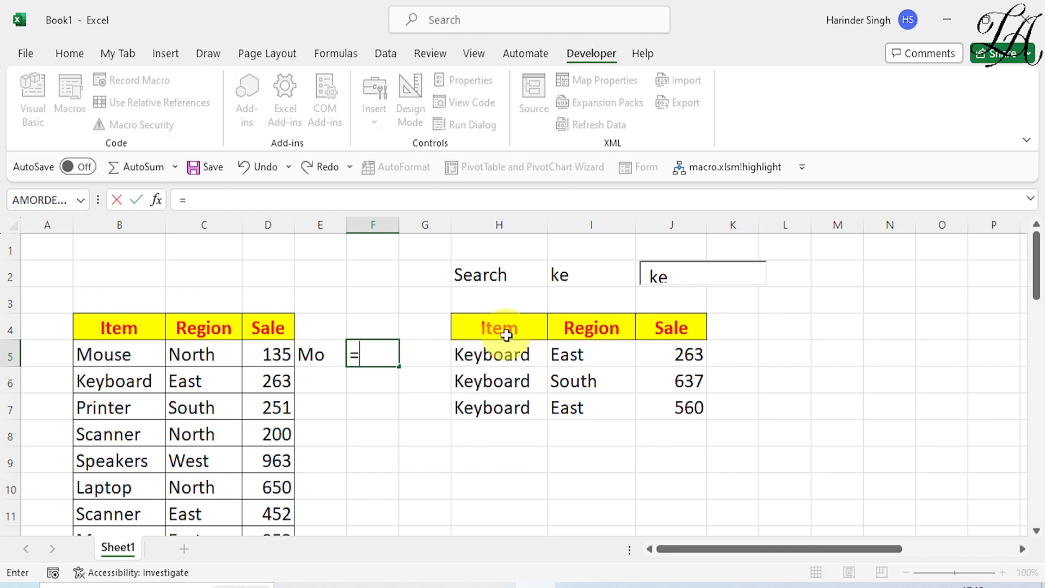
{"action": "type", "text": "sear"}
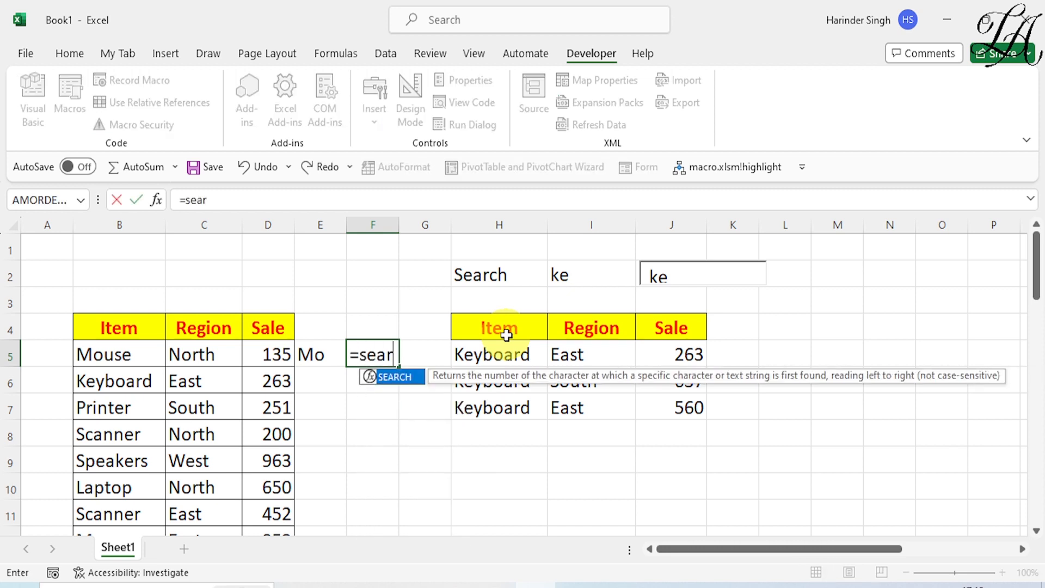
{"action": "type", "text": "ch("}
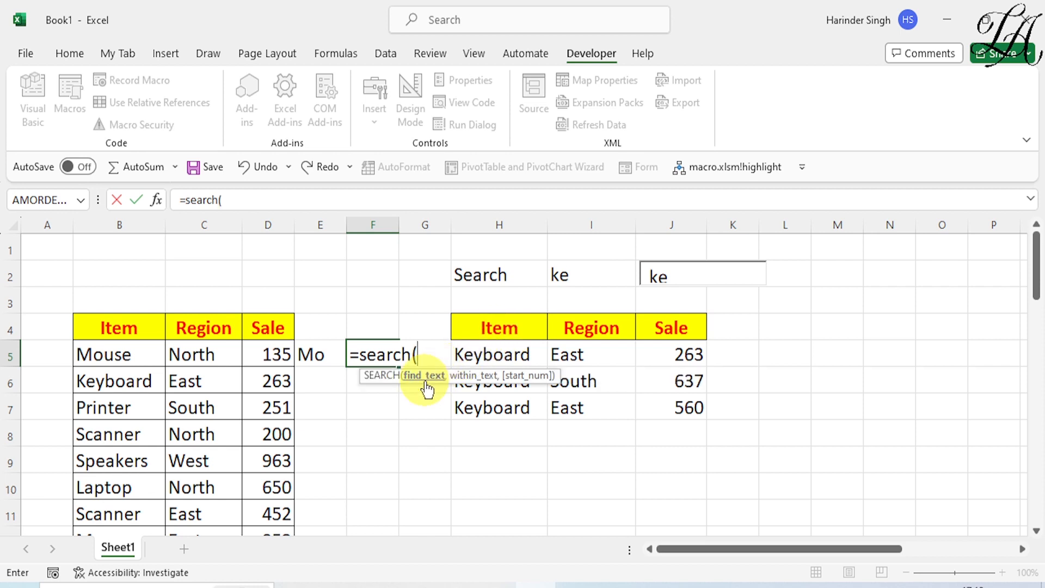
{"action": "left_click", "coordinate": [604, 276]}
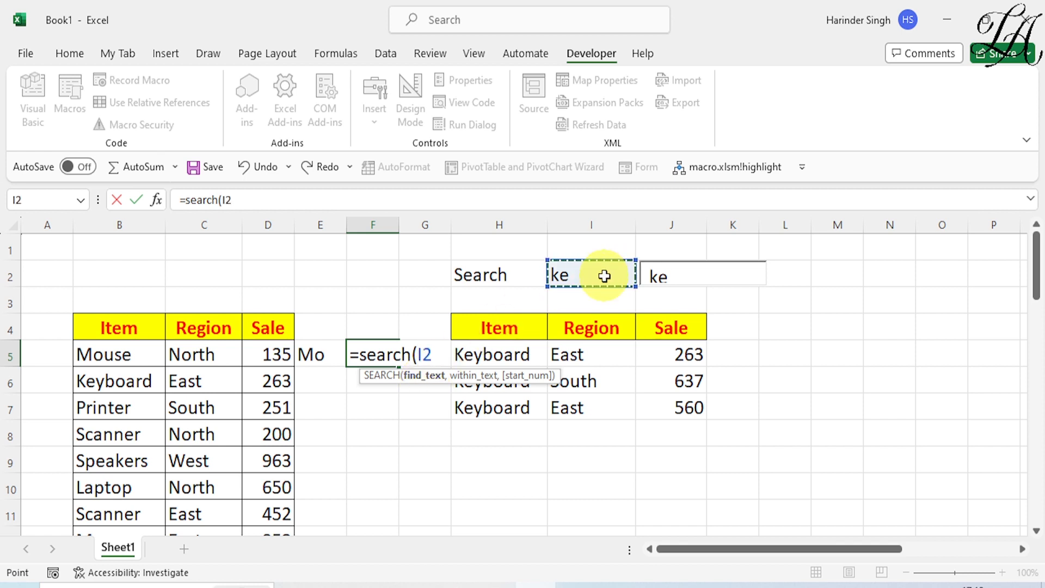
{"action": "type", "text": ","}
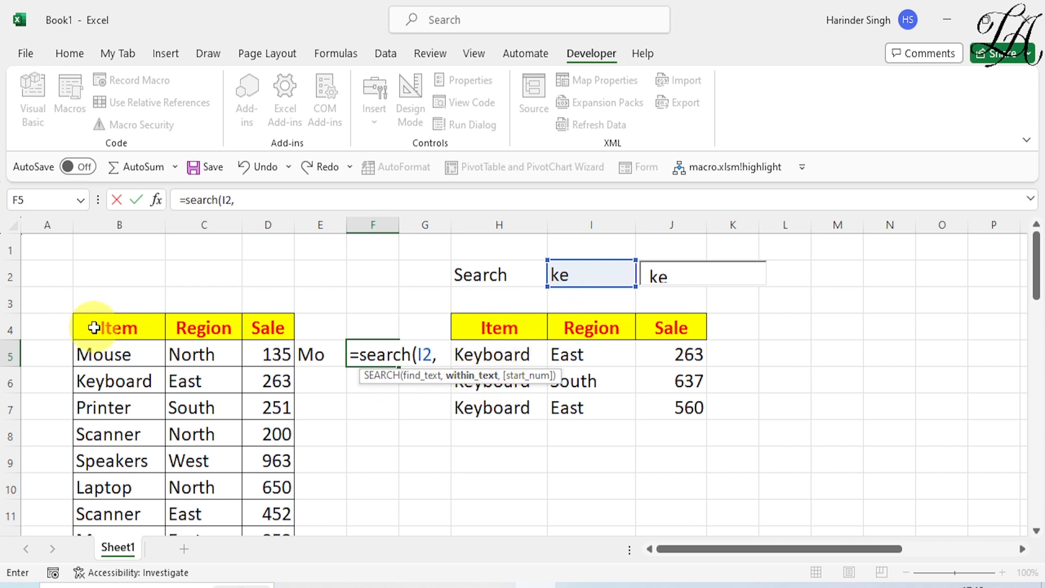
{"action": "left_click", "coordinate": [116, 357]}
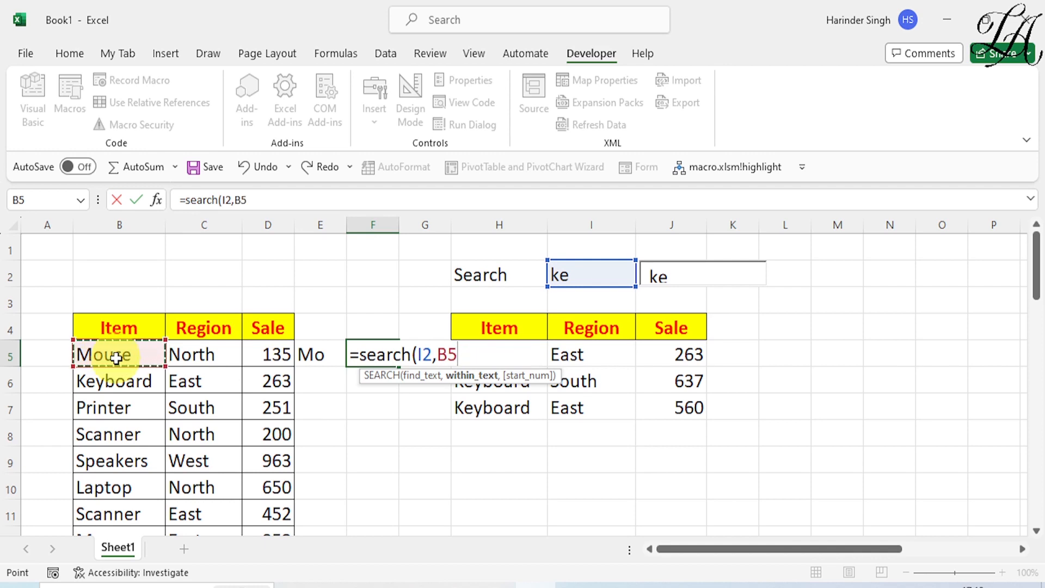
{"action": "type", "text": ")"}
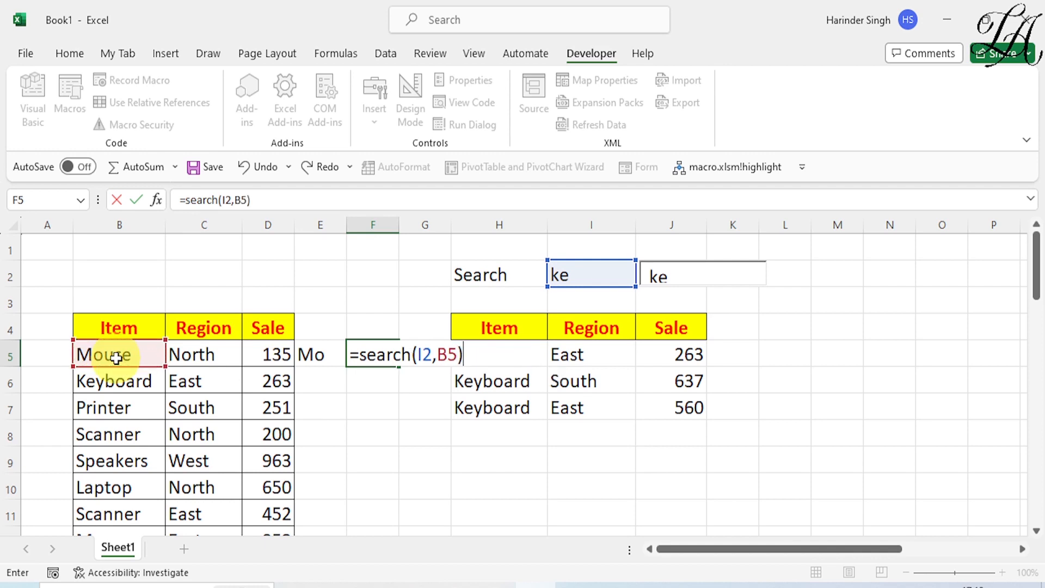
{"action": "key", "text": "Return"}
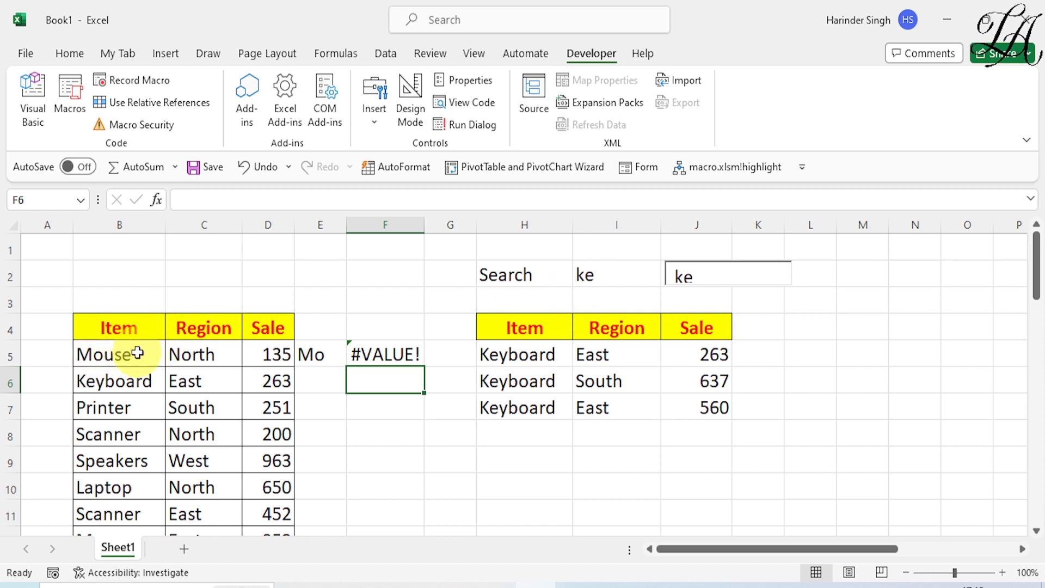
Try filling the SEARCH formula from F5 down to F9, and clear the copies in F6:F9
{"action": "left_click", "coordinate": [366, 358]}
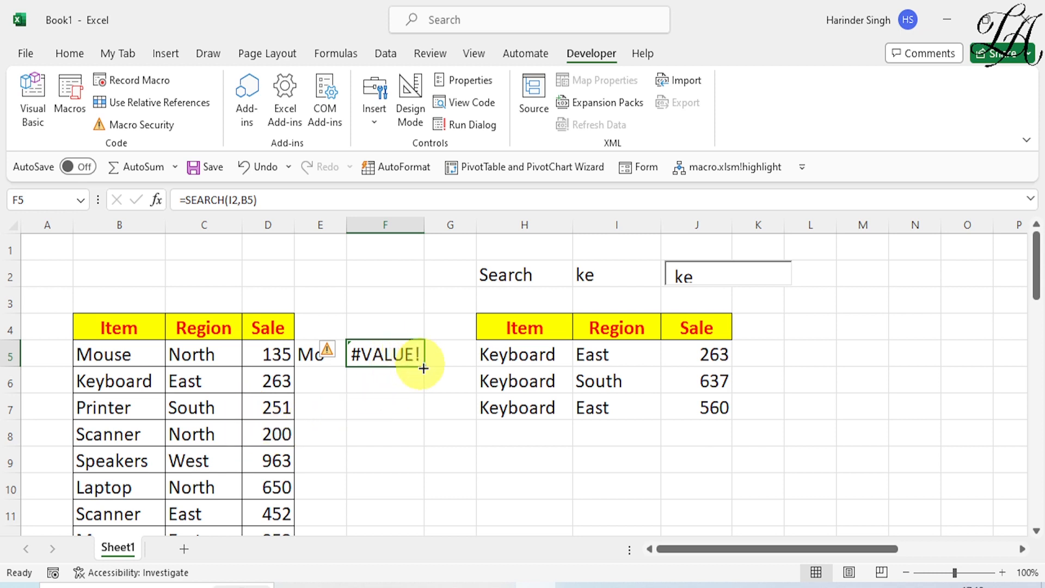
{"action": "left_click_drag", "start_coordinate": [424, 367], "coordinate": [431, 460]}
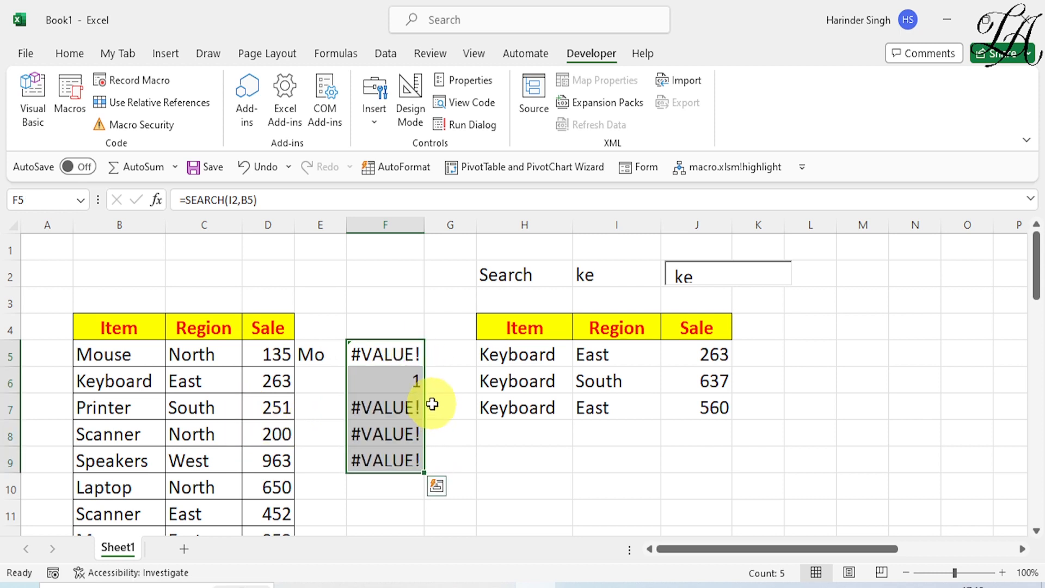
{"action": "left_click", "coordinate": [390, 387]}
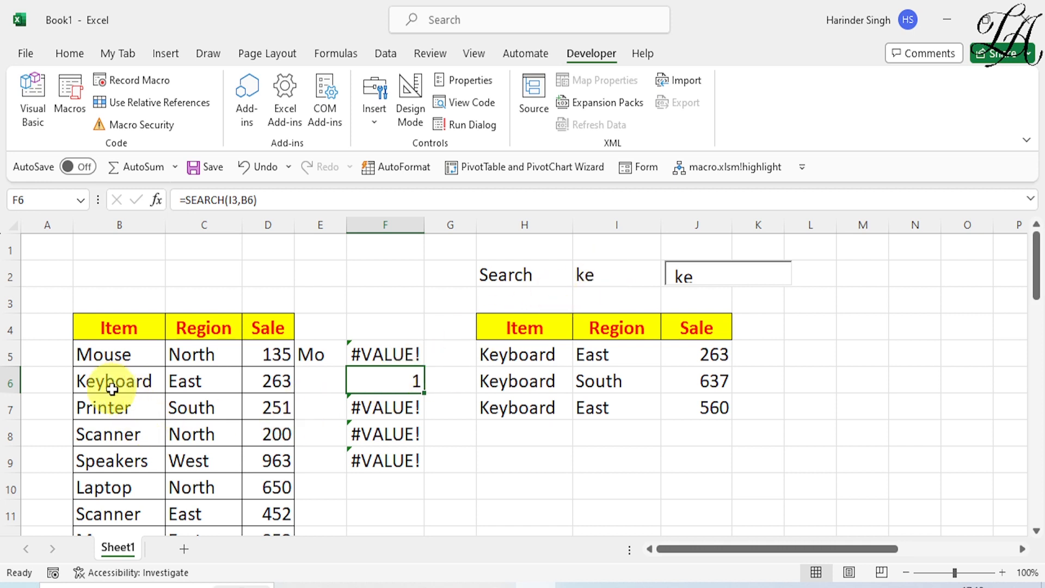
{"action": "left_click", "coordinate": [392, 462]}
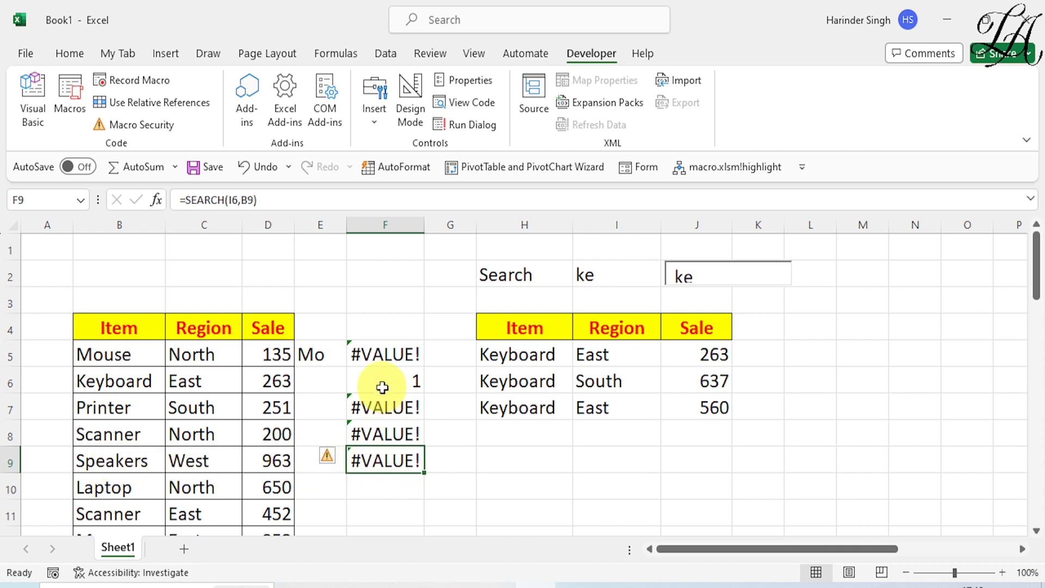
{"action": "left_click_drag", "start_coordinate": [385, 380], "coordinate": [397, 456]}
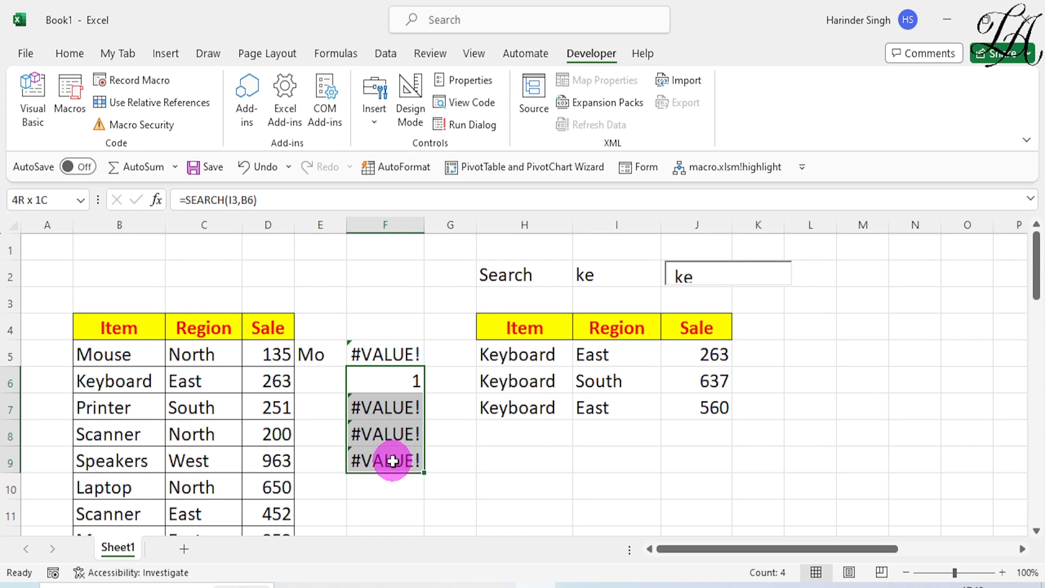
{"action": "key", "text": "Delete"}
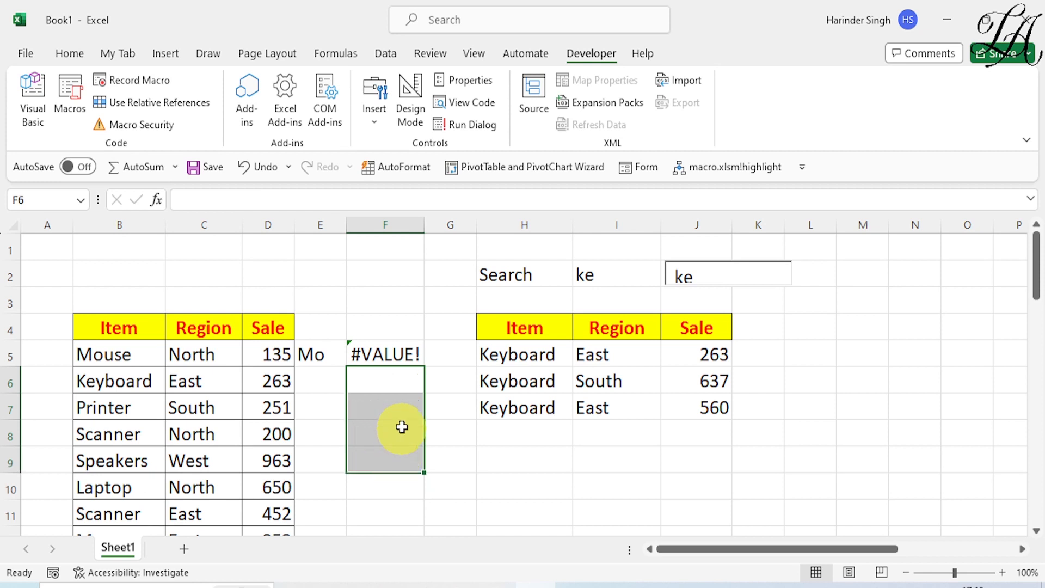
Make the I2 reference absolute in cell F5, giving =SEARCH($I$2,B5)
{"action": "double_click", "coordinate": [388, 355]}
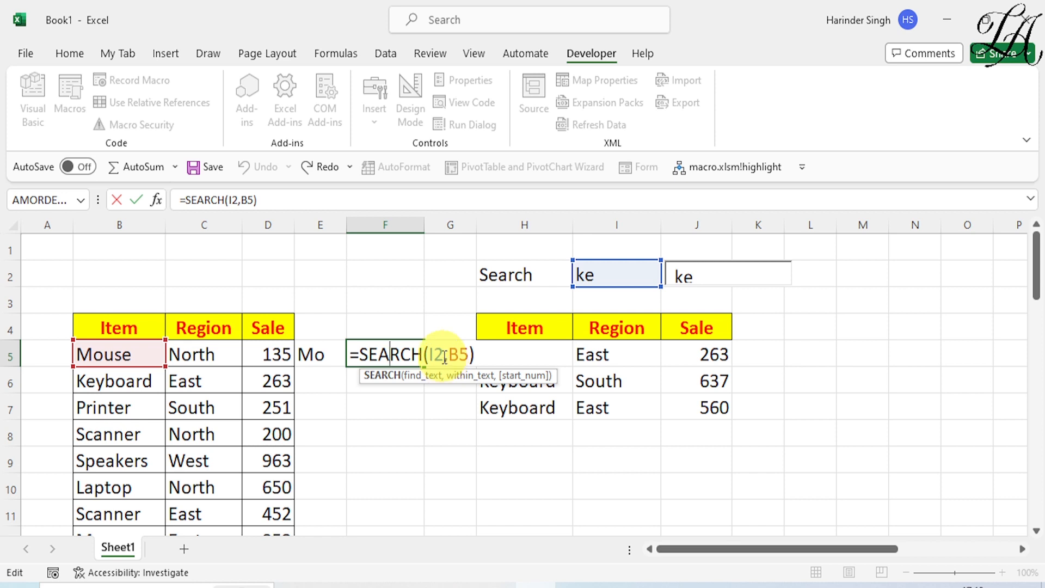
{"action": "left_click", "coordinate": [432, 354]}
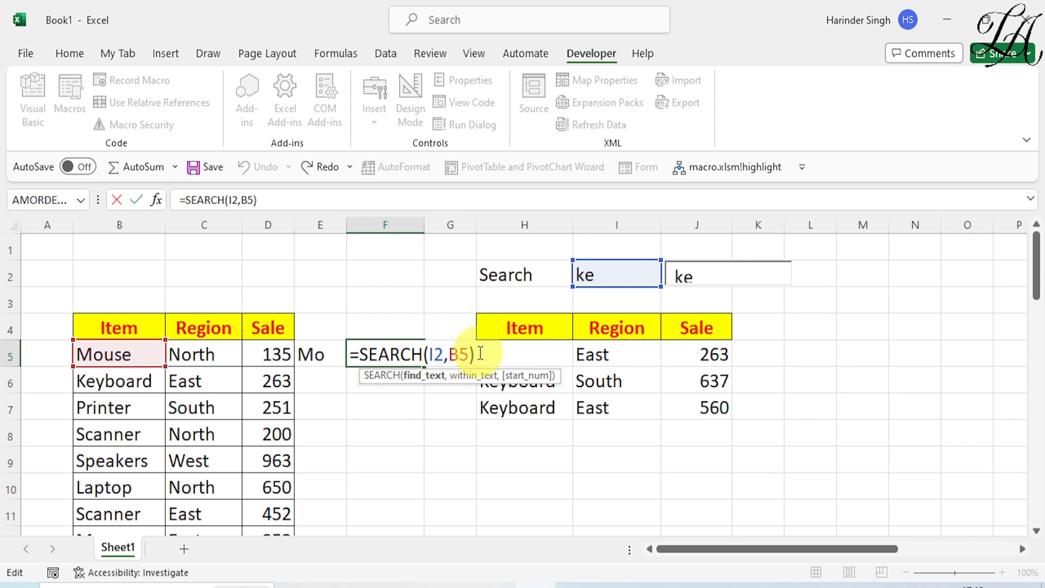
{"action": "key", "text": "F4"}
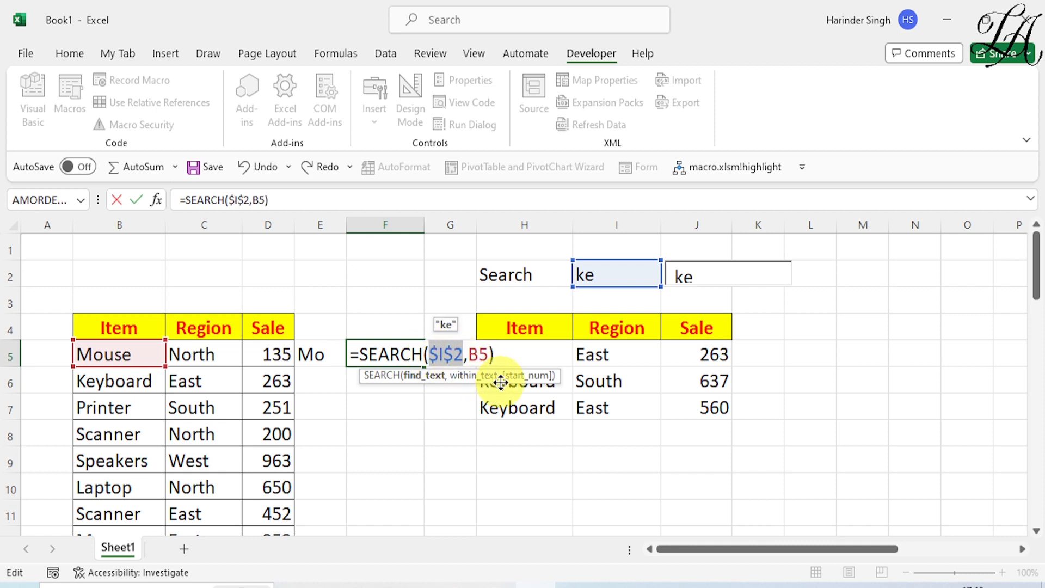
{"action": "left_click", "coordinate": [514, 355]}
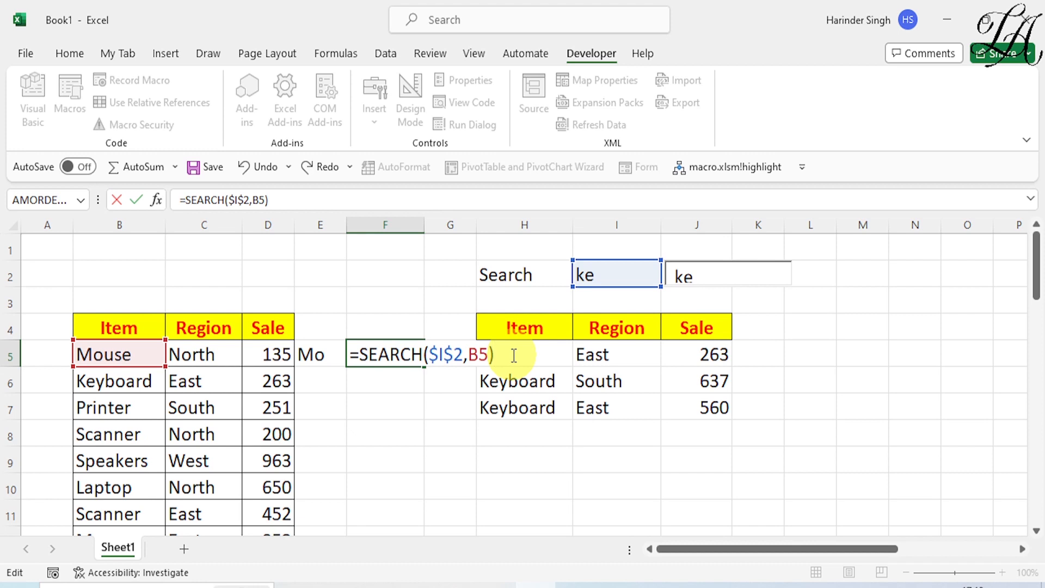
{"action": "key", "text": "Return"}
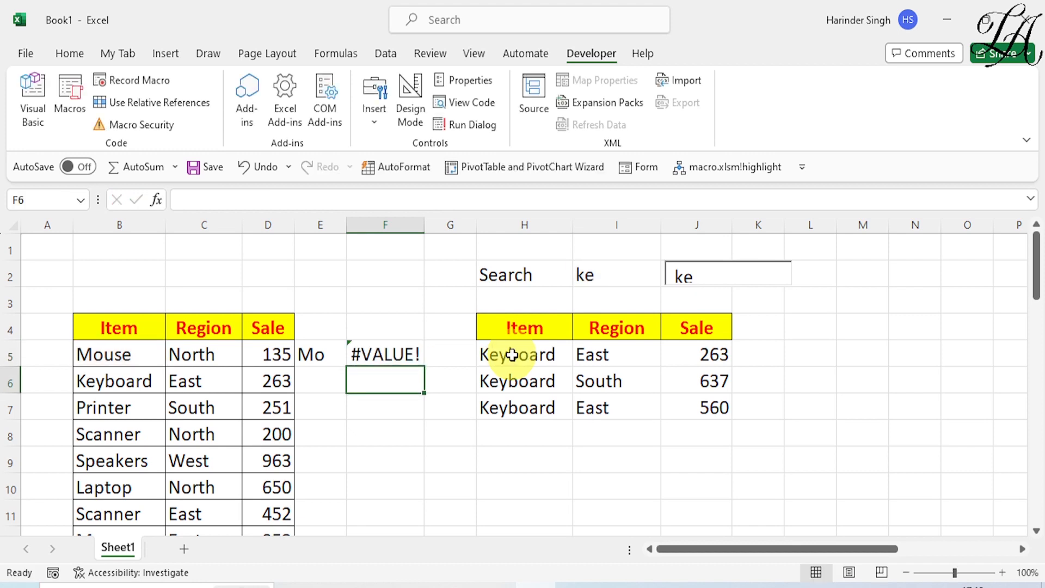
Fill the SEARCH formula from F5 down to F26 so every item row is checked against the search term
{"action": "left_click", "coordinate": [376, 349]}
{"action": "left_click_drag", "start_coordinate": [425, 366], "coordinate": [435, 531]}
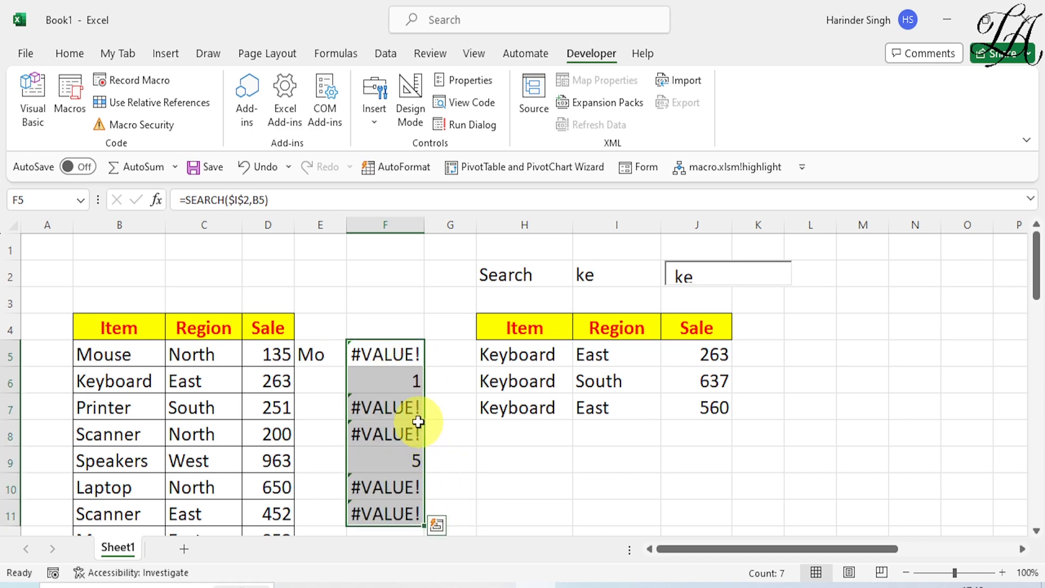
{"action": "scroll", "coordinate": [401, 396], "scroll_direction": "down", "scroll_amount": 2}
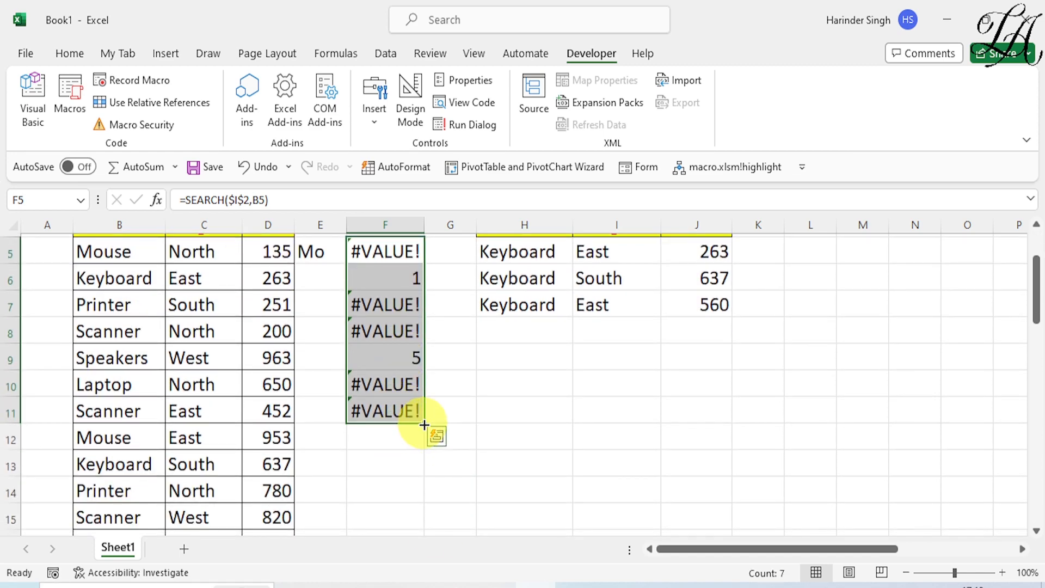
{"action": "left_click_drag", "start_coordinate": [424, 424], "coordinate": [409, 481]}
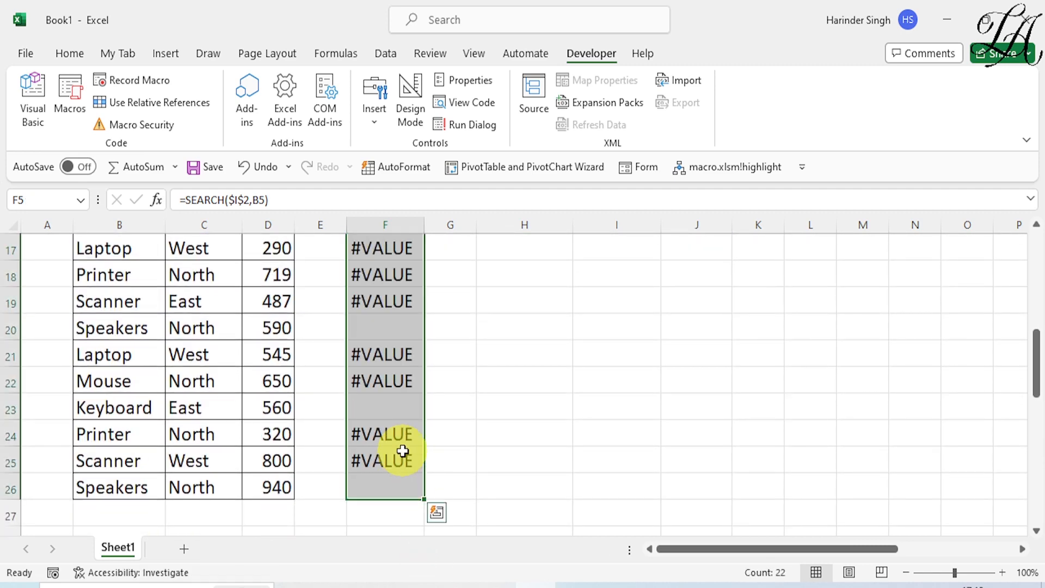
{"action": "scroll", "coordinate": [403, 450], "scroll_direction": "up", "scroll_amount": 5}
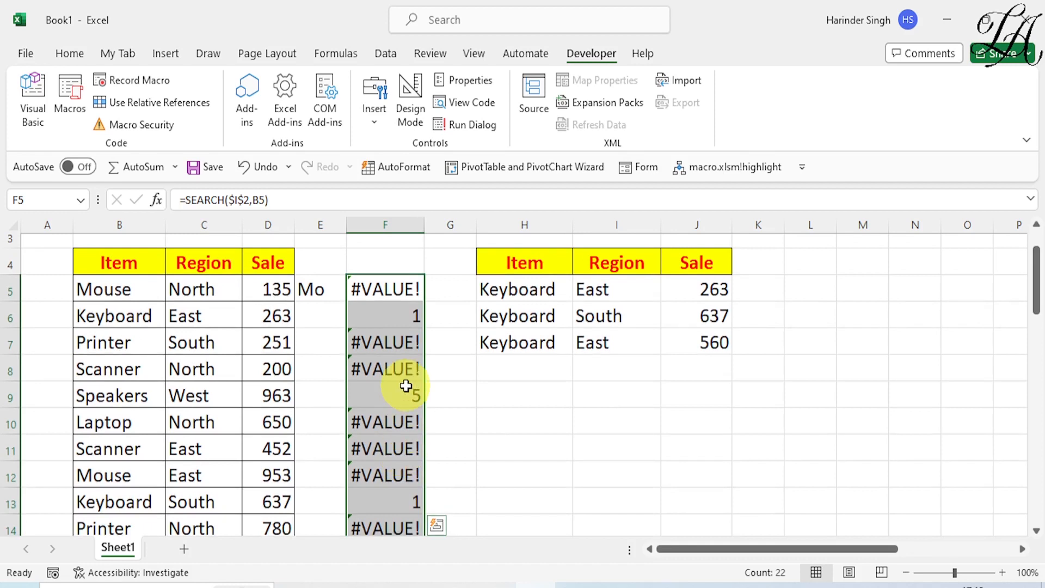
Compare the SEARCH results in F5:F26 with the item names to see where the search term occurs in each
{"action": "left_click", "coordinate": [371, 317]}
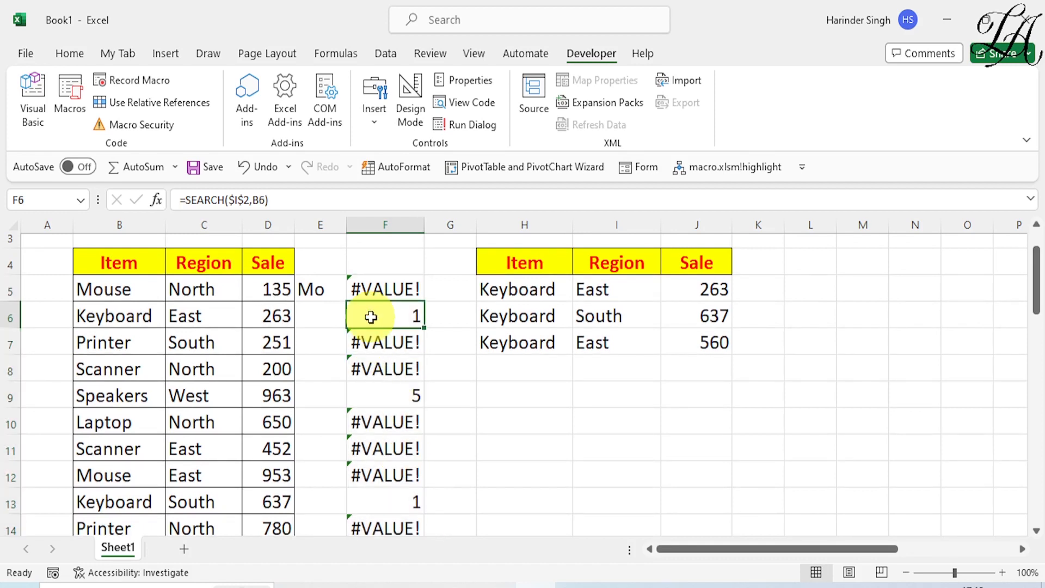
{"action": "scroll", "coordinate": [370, 316], "scroll_direction": "up", "scroll_amount": 1}
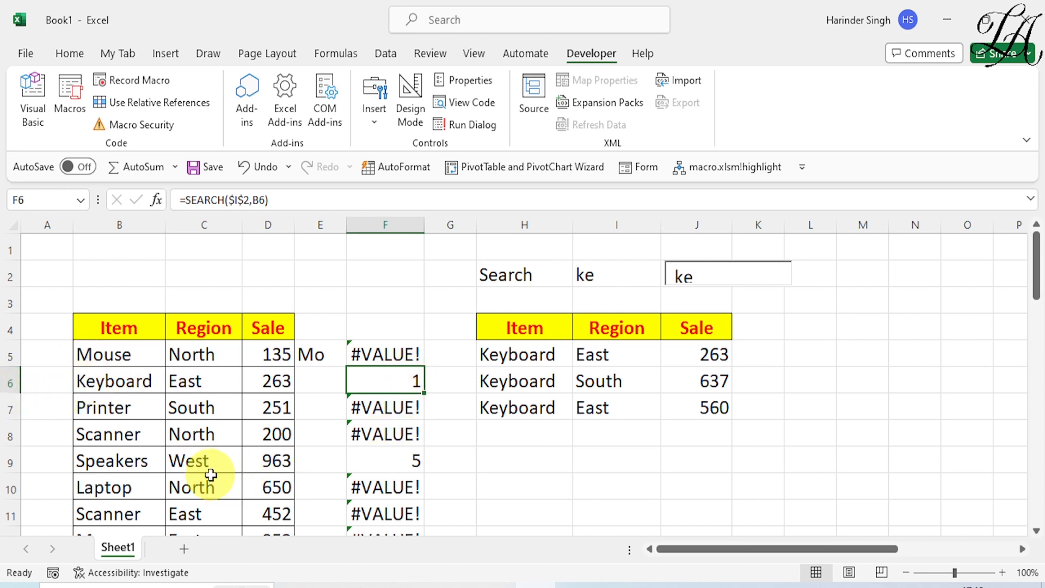
{"action": "scroll", "coordinate": [211, 475], "scroll_direction": "down", "scroll_amount": 1}
{"action": "left_click", "coordinate": [406, 408]}
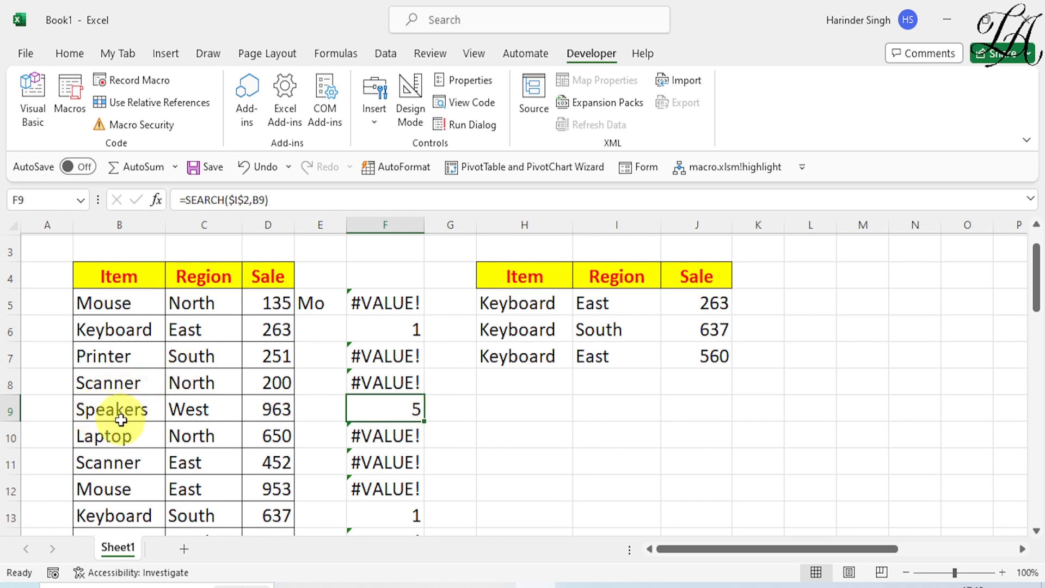
{"action": "scroll", "coordinate": [395, 411], "scroll_direction": "down", "scroll_amount": 1}
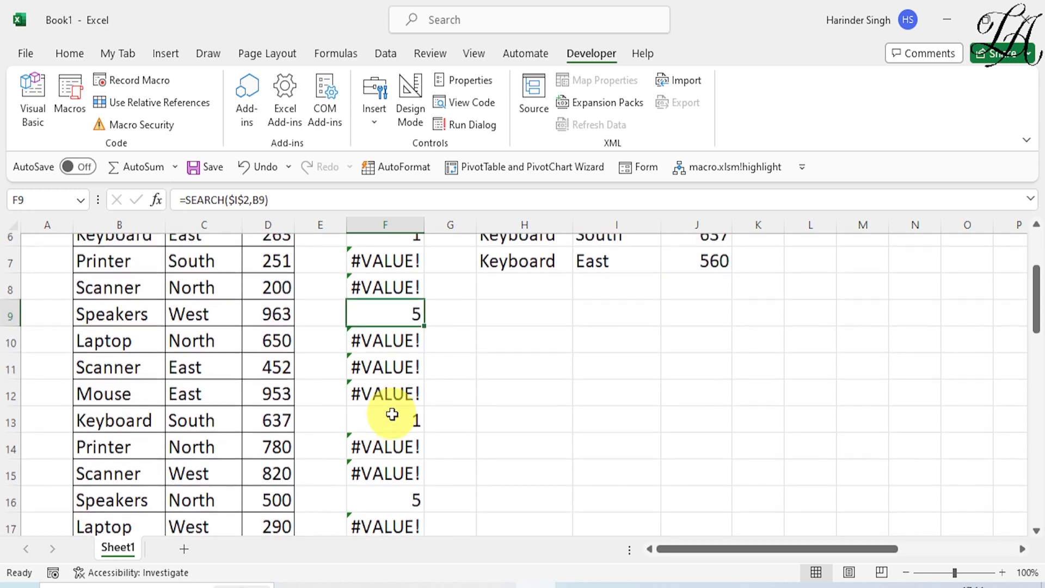
{"action": "scroll", "coordinate": [380, 419], "scroll_direction": "down", "scroll_amount": 2}
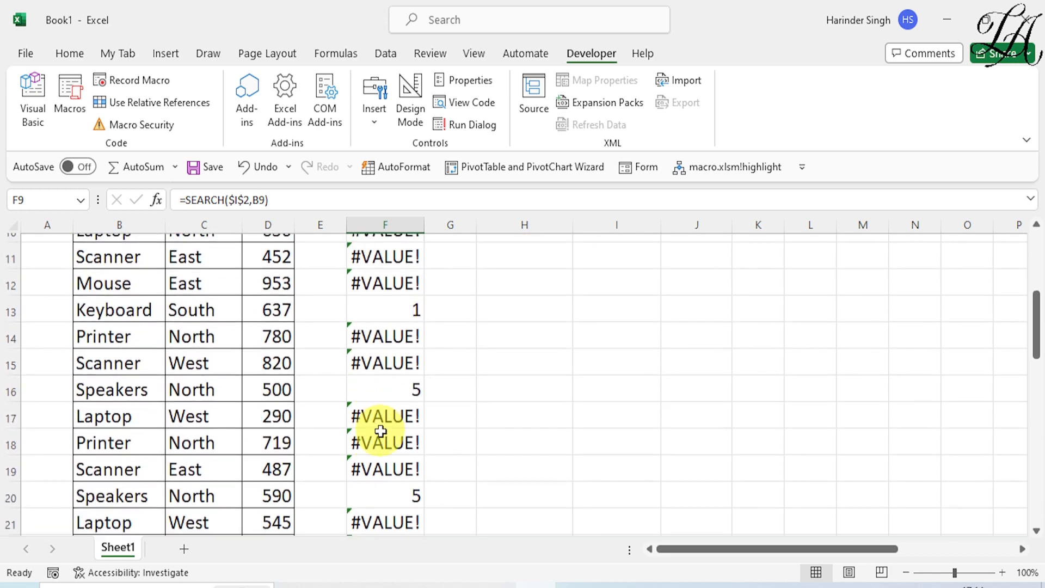
{"action": "scroll", "coordinate": [408, 496], "scroll_direction": "down", "scroll_amount": 2}
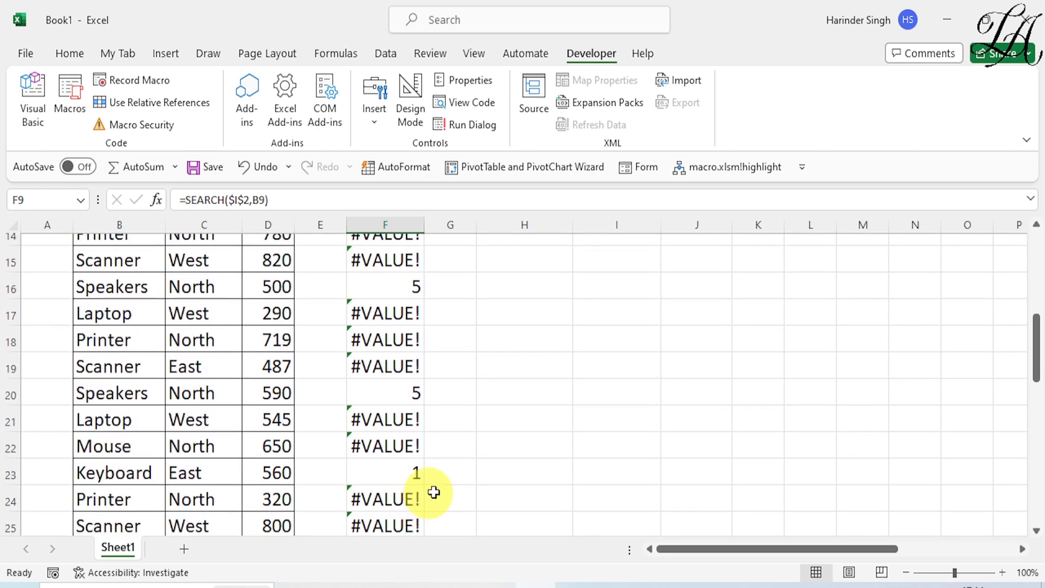
{"action": "scroll", "coordinate": [433, 492], "scroll_direction": "up", "scroll_amount": 6}
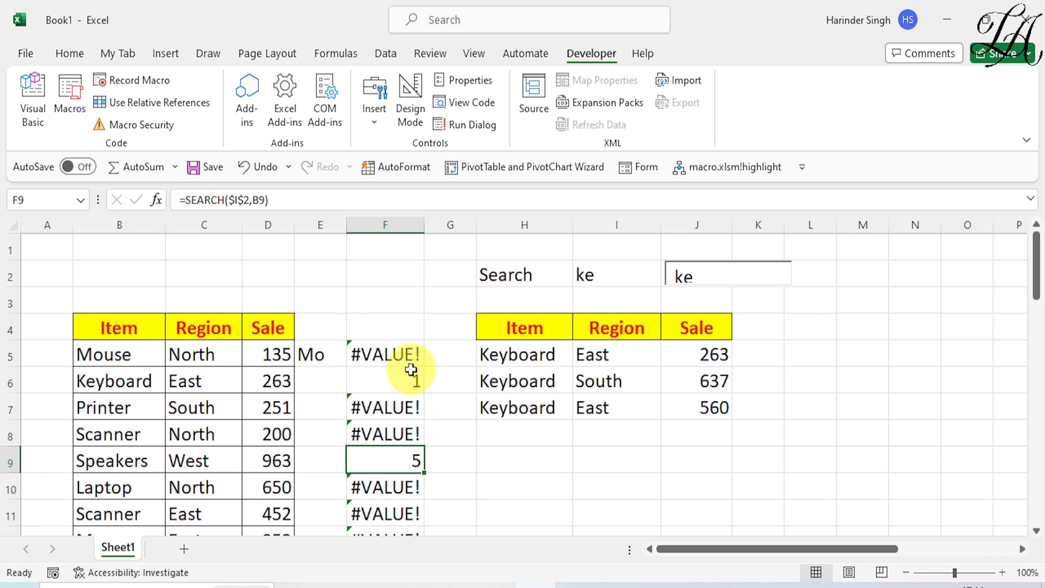
Wrap the SEARCH formula in F5 in ISNUMBER, giving =ISNUMBER(SEARCH($I$2,B5))
{"action": "left_click", "coordinate": [384, 355]}
{"action": "double_click", "coordinate": [375, 355]}
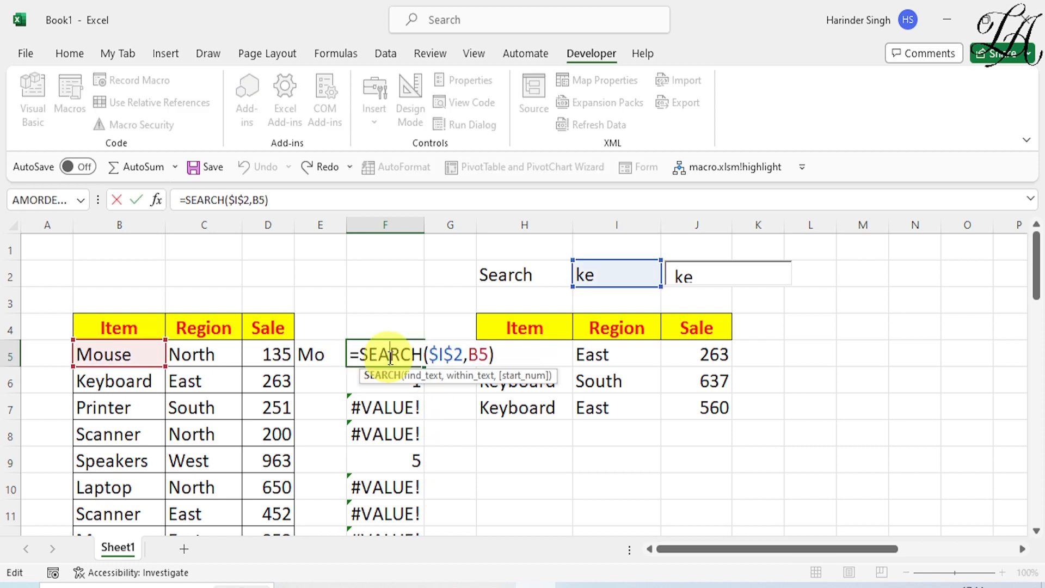
{"action": "left_click", "coordinate": [360, 354]}
{"action": "type", "text": "is"}
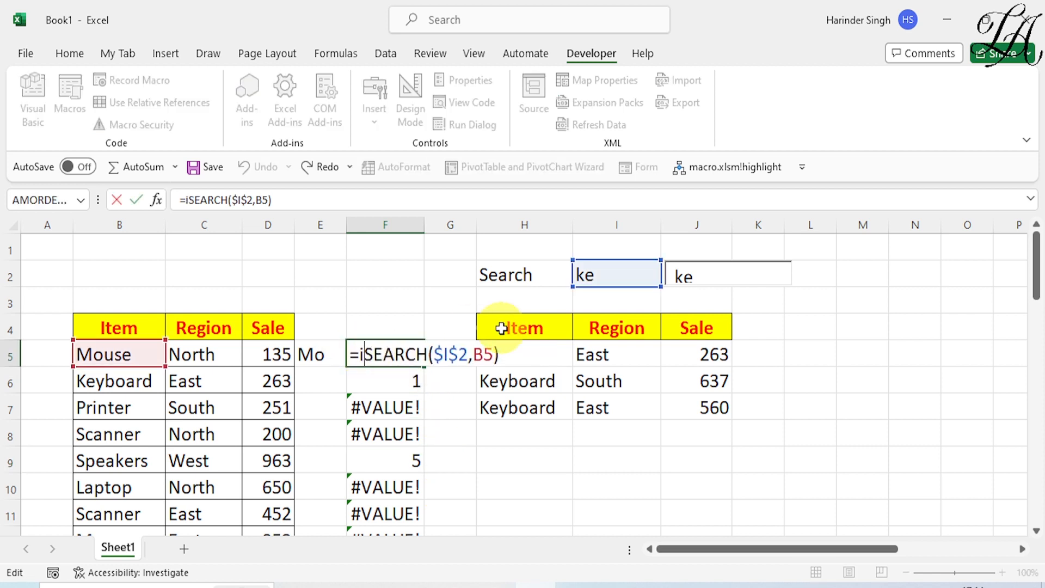
{"action": "type", "text": "number"}
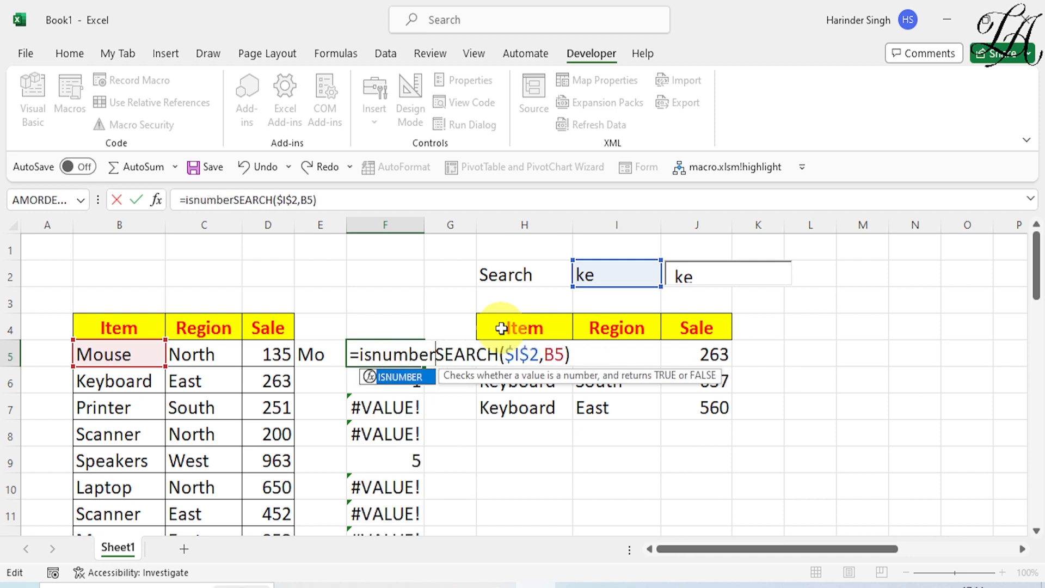
{"action": "type", "text": "("}
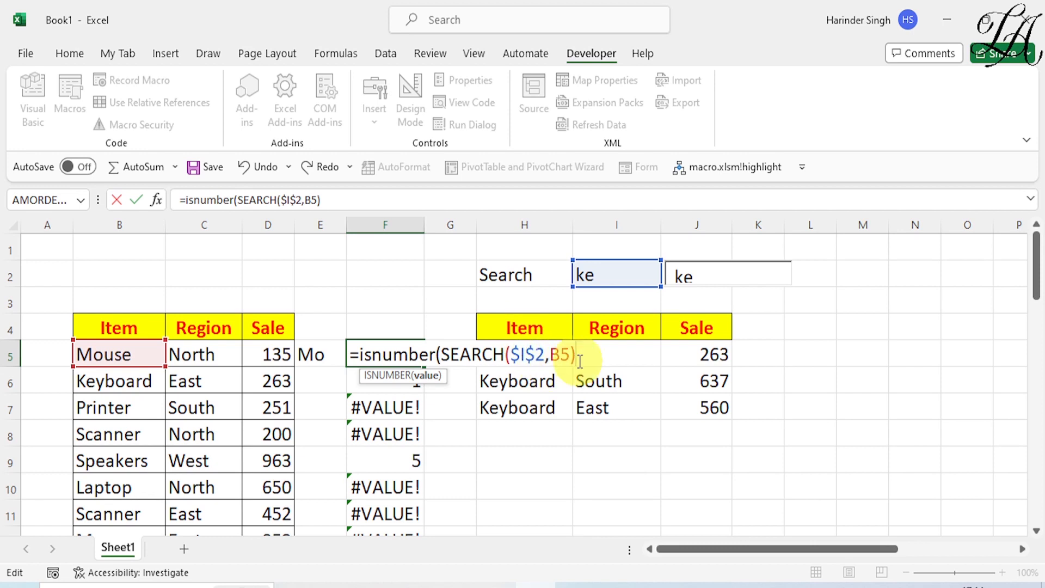
{"action": "type", "text": ")"}
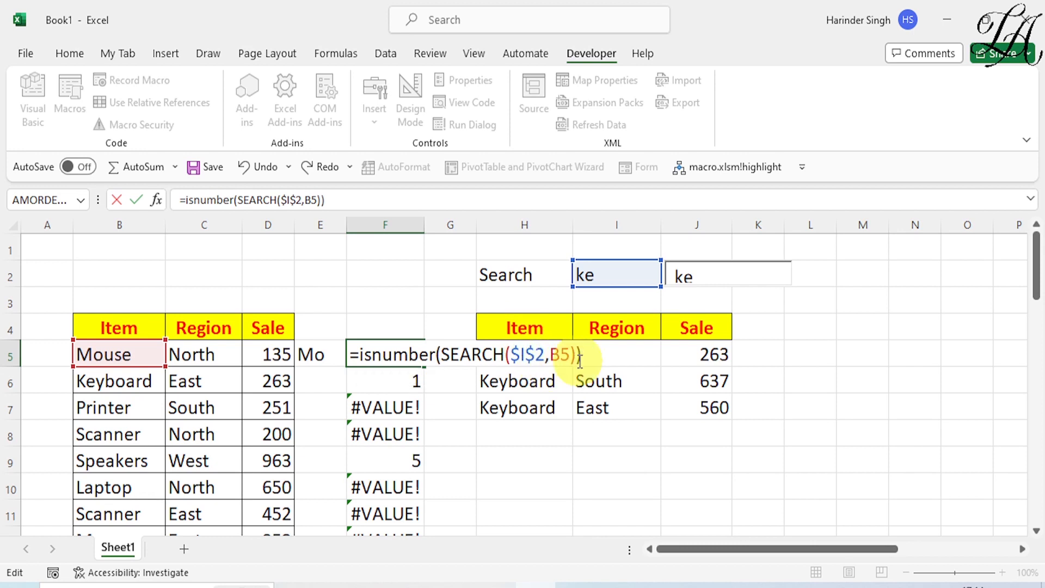
{"action": "key", "text": "Return"}
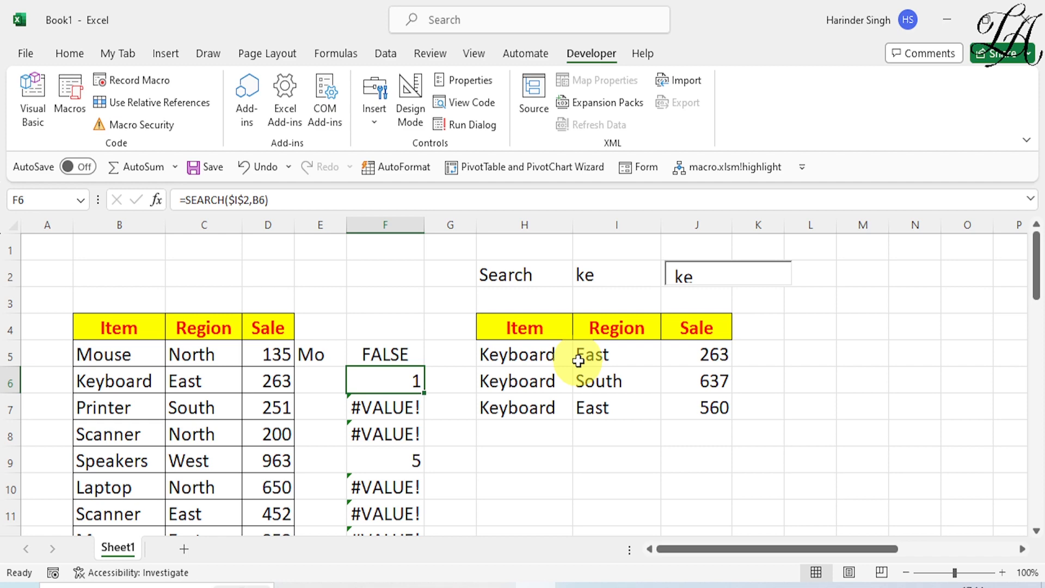
Fill the ISNUMBER formula from F5 down to F26 and compare the results with the item names
{"action": "left_click", "coordinate": [380, 355]}
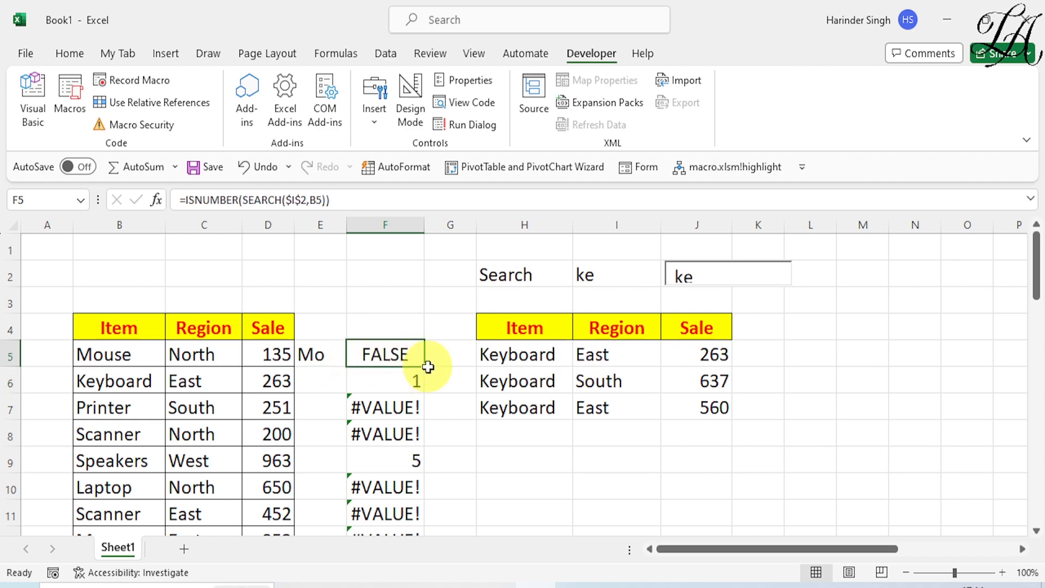
{"action": "left_click_drag", "start_coordinate": [424, 368], "coordinate": [413, 485]}
{"action": "scroll", "coordinate": [462, 483], "scroll_direction": "up", "scroll_amount": 5}
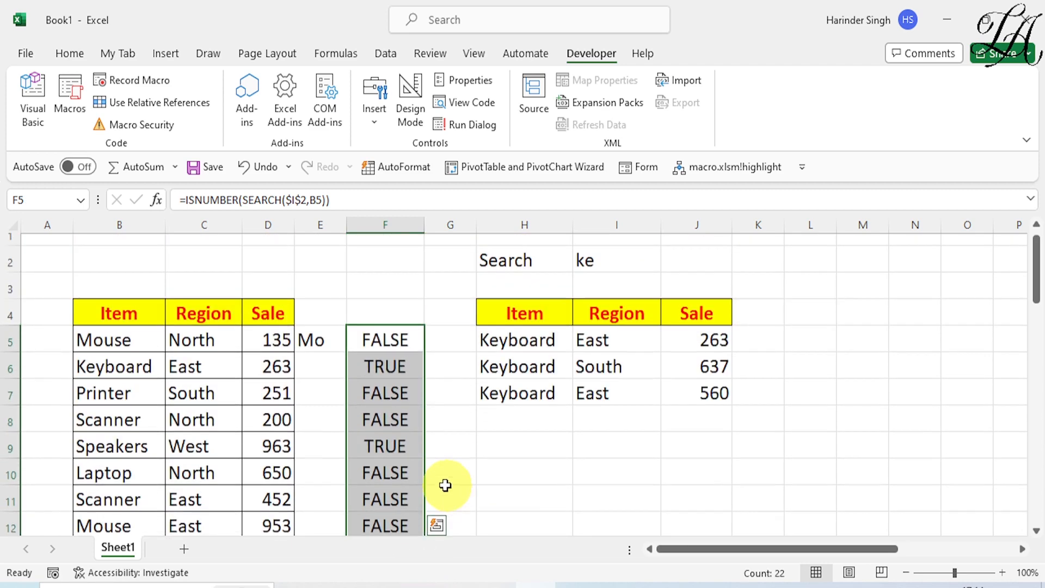
{"action": "left_click", "coordinate": [387, 367]}
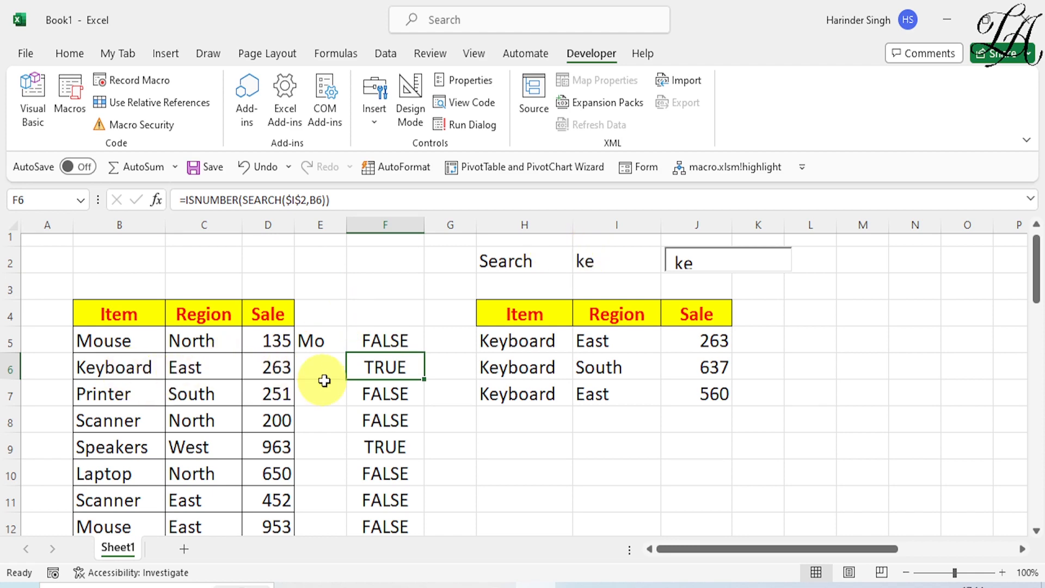
{"action": "scroll", "coordinate": [383, 372], "scroll_direction": "down", "scroll_amount": 1}
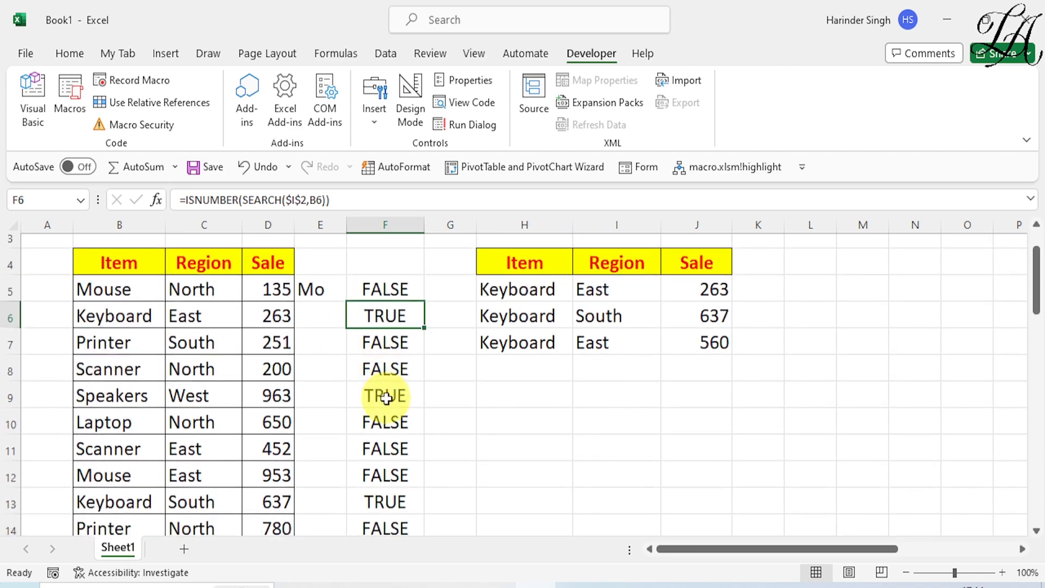
{"action": "left_click", "coordinate": [384, 396]}
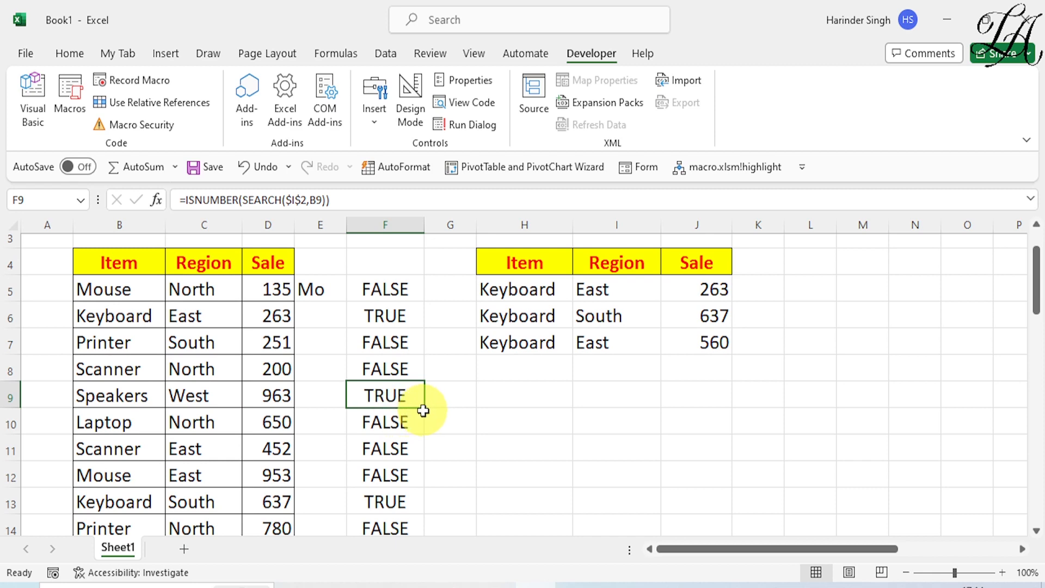
{"action": "scroll", "coordinate": [422, 408], "scroll_direction": "down", "scroll_amount": 2}
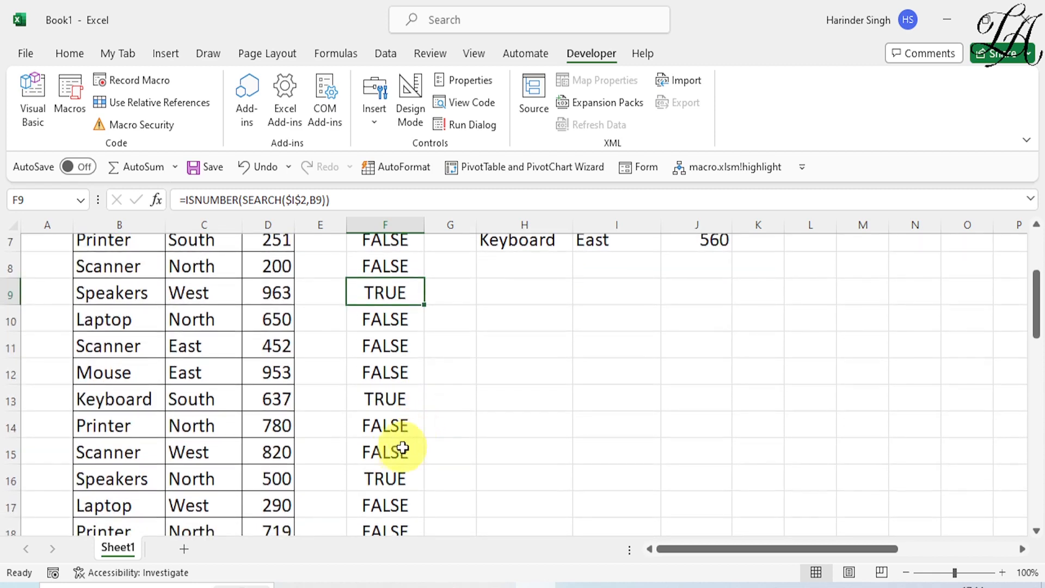
{"action": "left_click", "coordinate": [98, 398]}
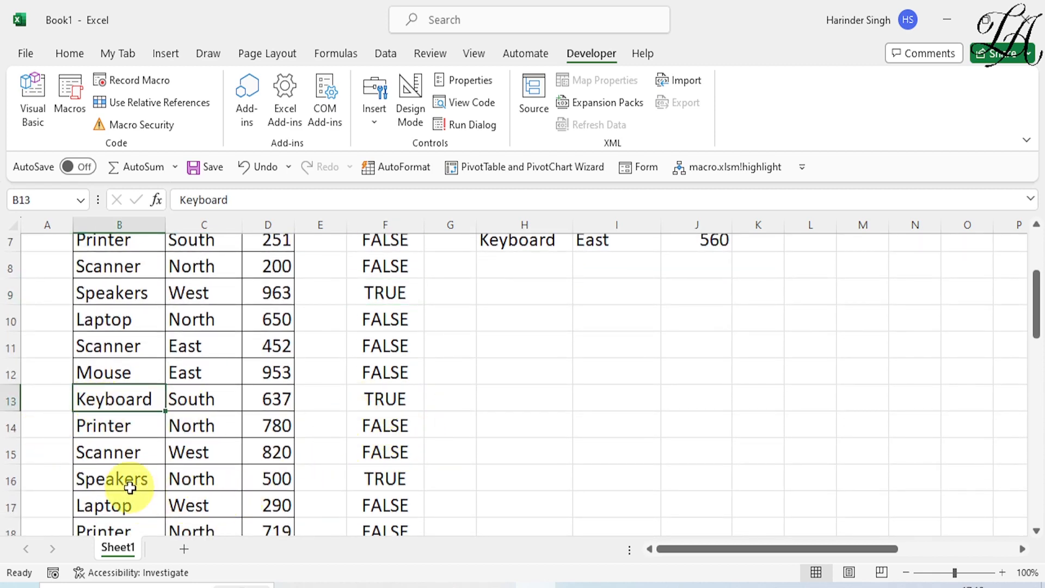
{"action": "scroll", "coordinate": [426, 487], "scroll_direction": "up", "scroll_amount": 2}
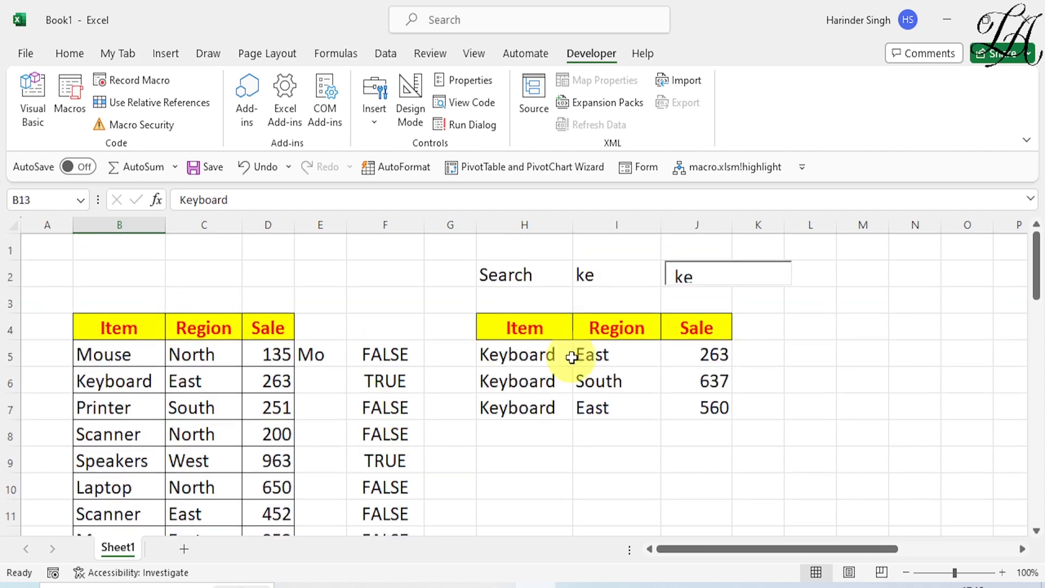
Clear the old FILTER results in H5:J7 and copy the expression ISNUMBER(SEARCH($I$2,B5)) from F5 without its equals sign
{"action": "mouse_move", "coordinate": [531, 354]}
{"action": "left_mouse_down"}
{"action": "mouse_move", "coordinate": [601, 397]}
{"action": "mouse_move", "coordinate": [681, 405]}
{"action": "left_mouse_up"}
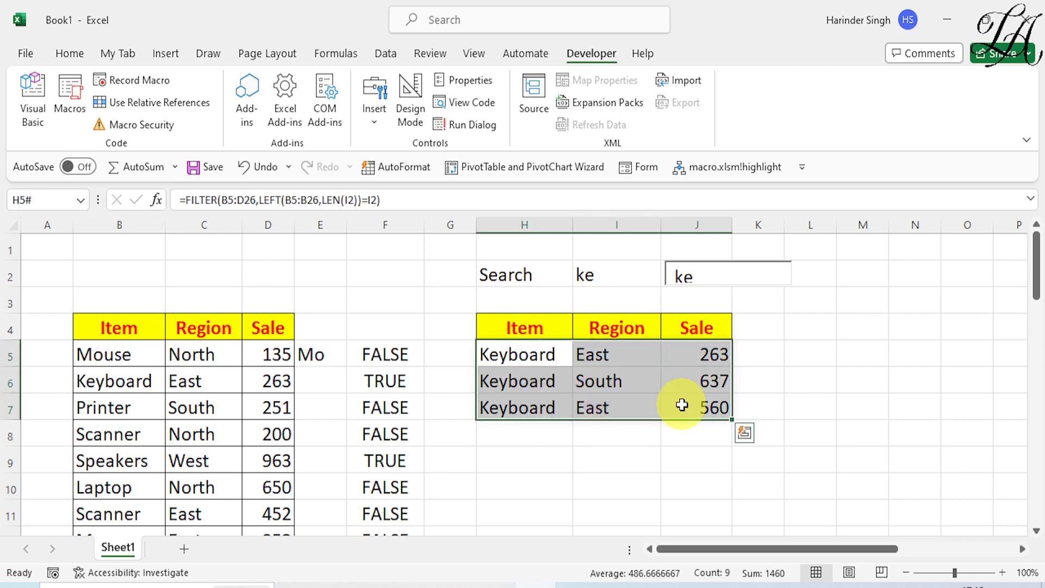
{"action": "key", "text": "Delete"}
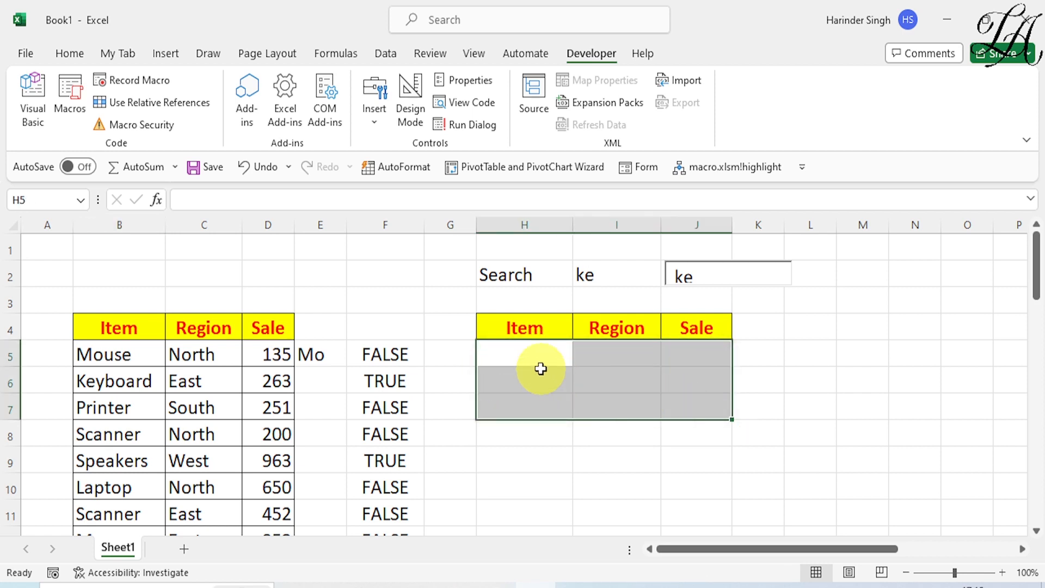
{"action": "left_click", "coordinate": [385, 355]}
{"action": "left_click_drag", "start_coordinate": [332, 199], "coordinate": [185, 202]}
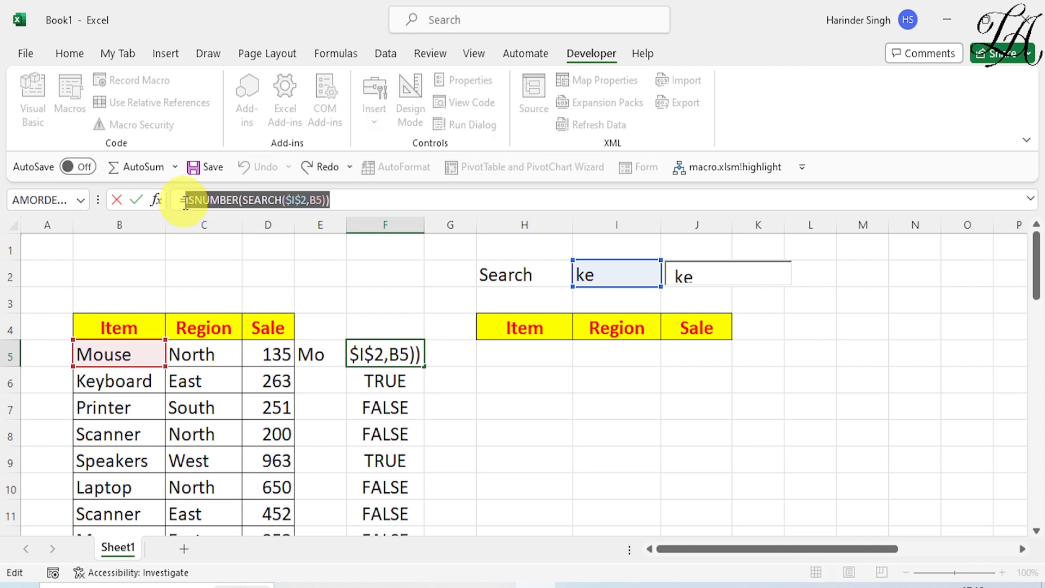
{"action": "key", "text": "Escape"}
Start a FILTER formula in H5 with B5:D26 as the array and the copied ISNUMBER(SEARCH($I$2,B5)) as the include argument
{"action": "left_click", "coordinate": [514, 353]}
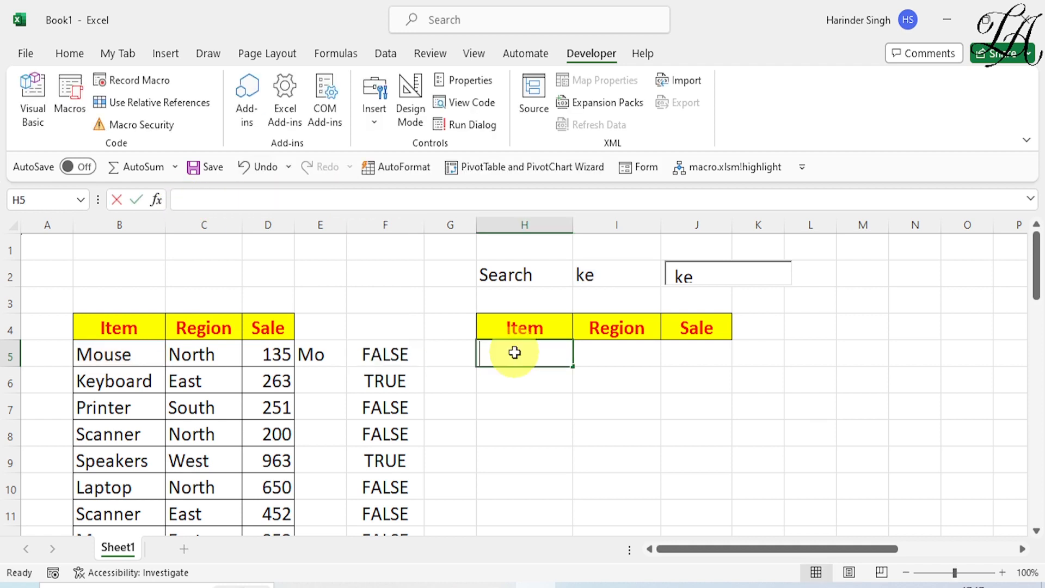
{"action": "type", "text": "=filter"}
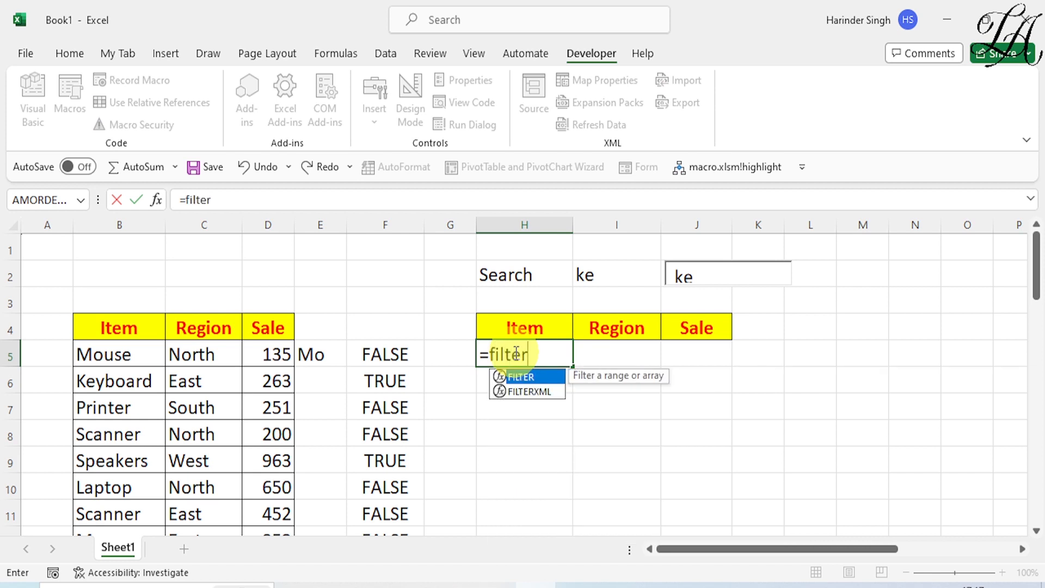
{"action": "type", "text": "("}
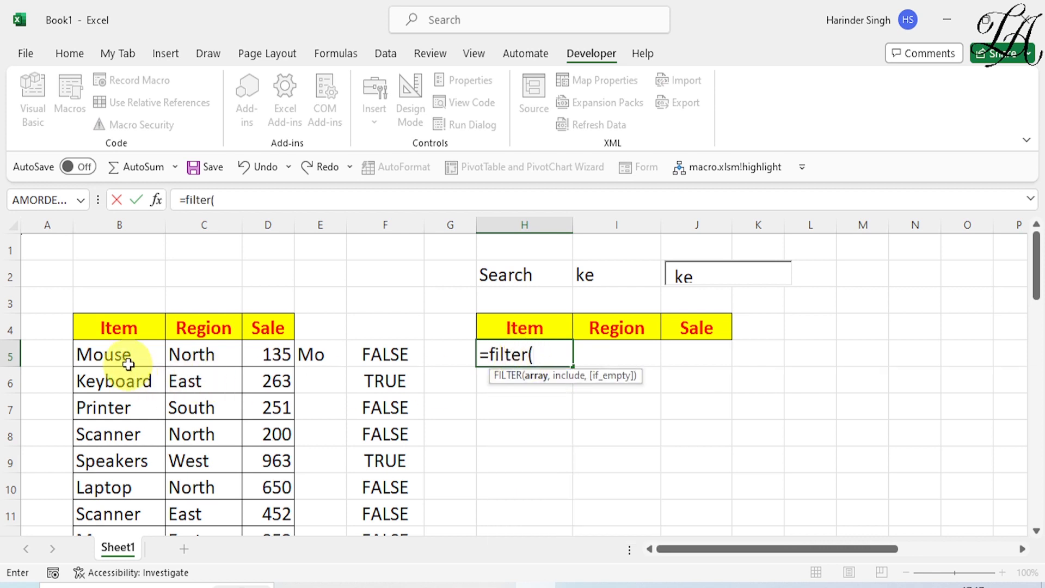
{"action": "left_click_drag", "start_coordinate": [119, 355], "coordinate": [256, 581]}
{"action": "scroll", "coordinate": [520, 385], "scroll_direction": "up", "scroll_amount": 5}
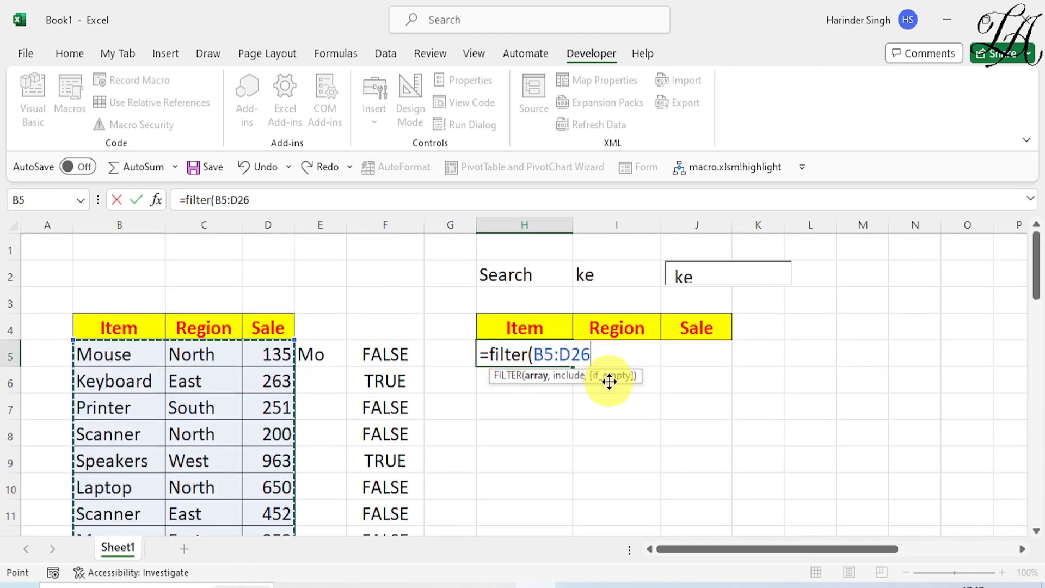
{"action": "type", "text": ","}
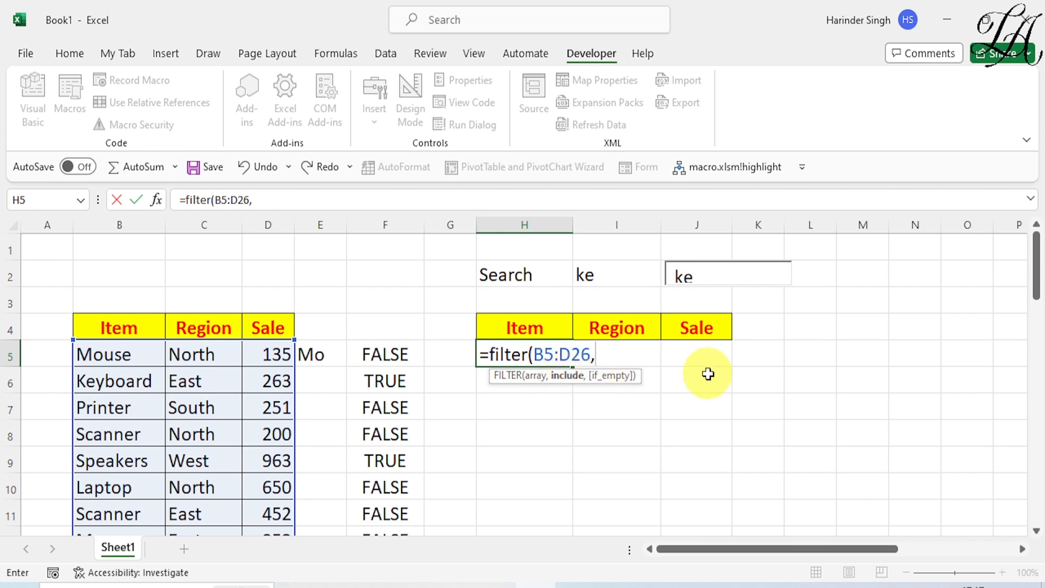
{"action": "type", "text": "ISNUMBER(SEARCH($I$2,B5))"}
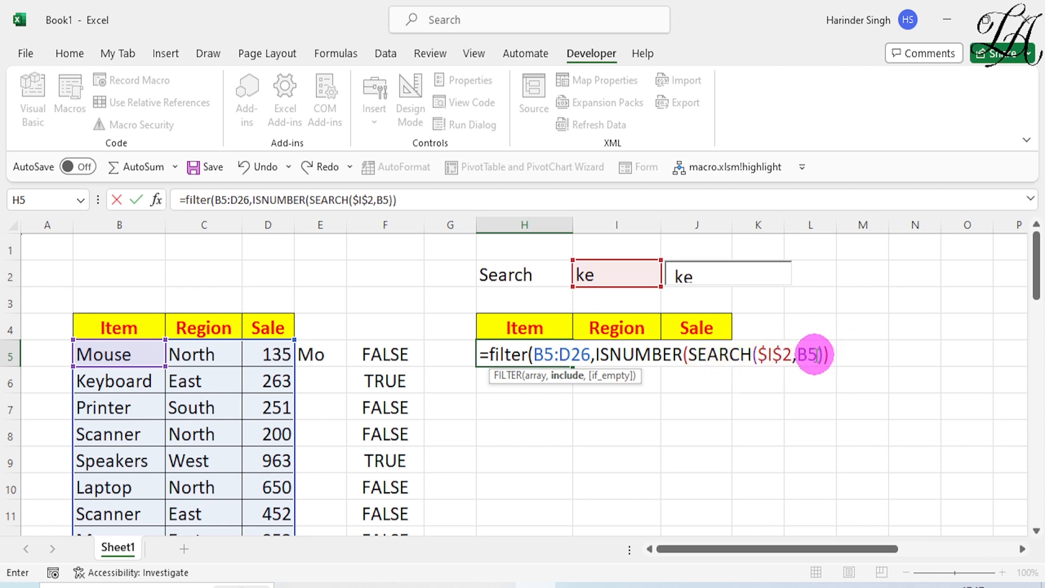
Replace B5 with B5:B26 inside SEARCH, complete the formula as =FILTER(B5:D26,ISNUMBER(SEARCH($I$2,B5:B26))), and review the filtered rows
{"action": "left_click", "coordinate": [799, 357]}
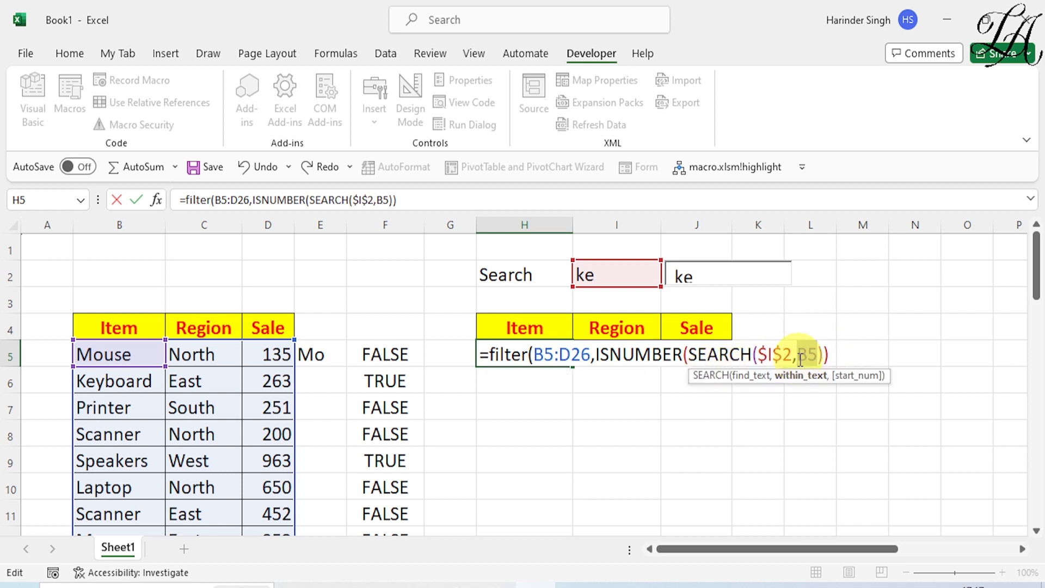
{"action": "key", "text": "Delete"}
{"action": "key", "text": "Delete"}
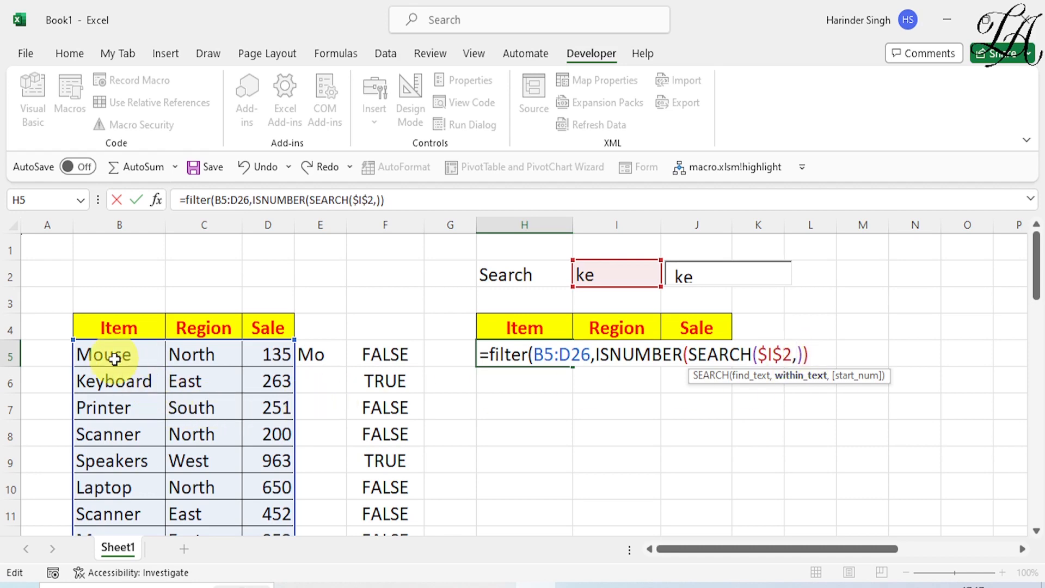
{"action": "left_click_drag", "start_coordinate": [112, 355], "coordinate": [112, 488]}
{"action": "scroll", "coordinate": [655, 419], "scroll_direction": "up", "scroll_amount": 5}
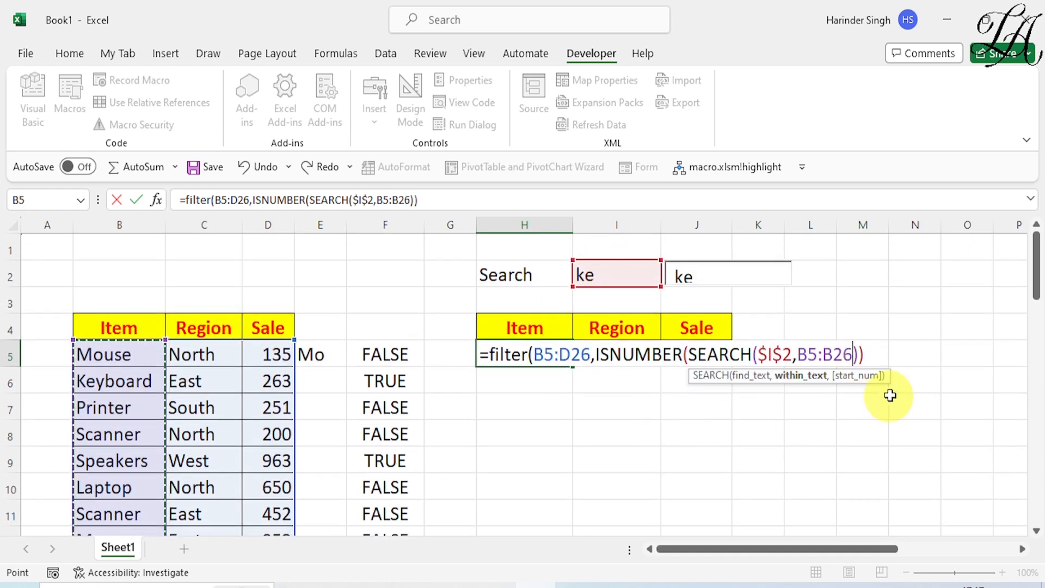
{"action": "left_click", "coordinate": [875, 359]}
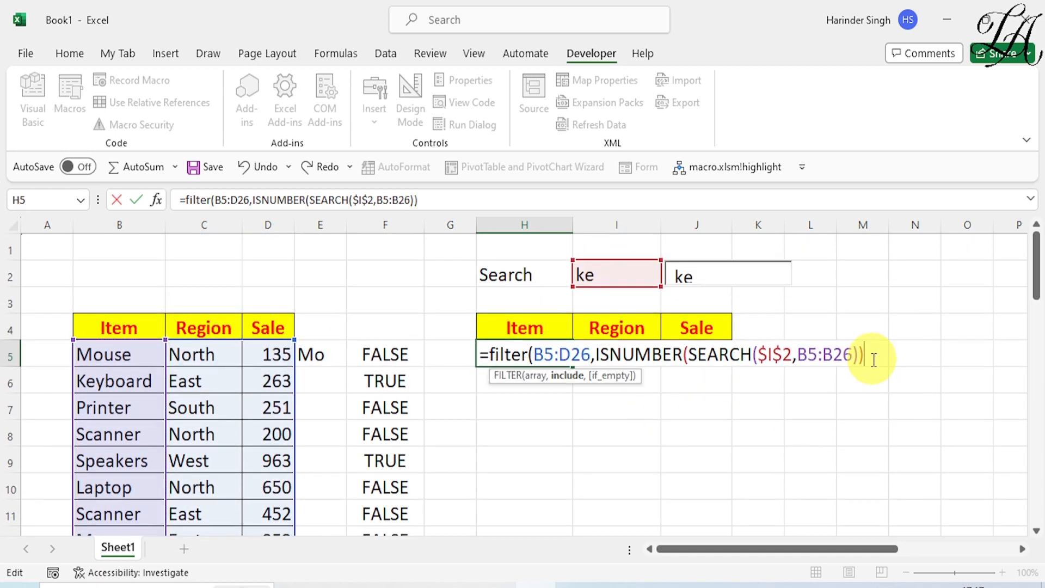
{"action": "type", "text": ")"}
{"action": "key", "text": "Return"}
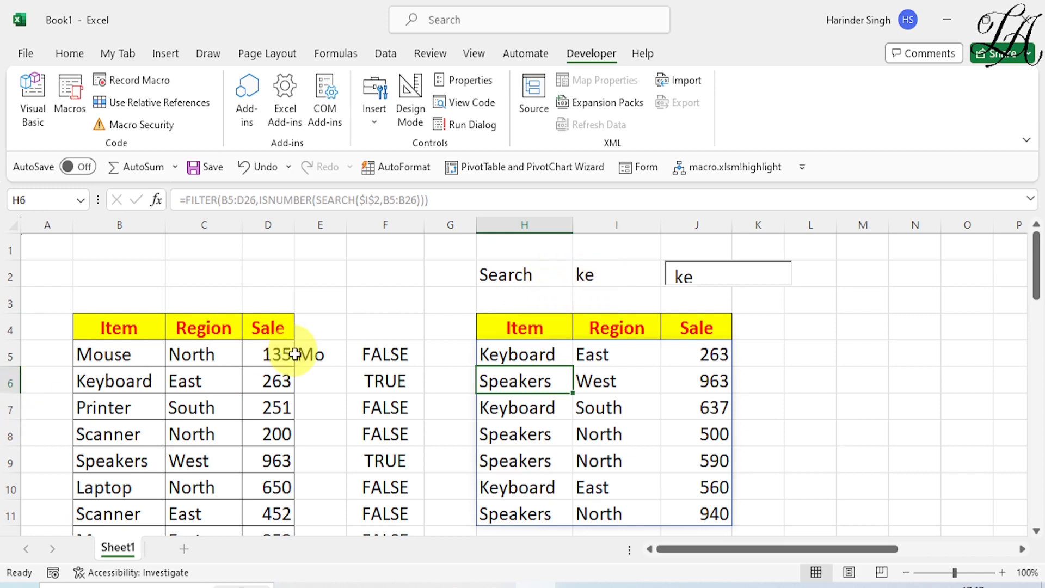
{"action": "scroll", "coordinate": [533, 377], "scroll_direction": "down", "scroll_amount": 2}
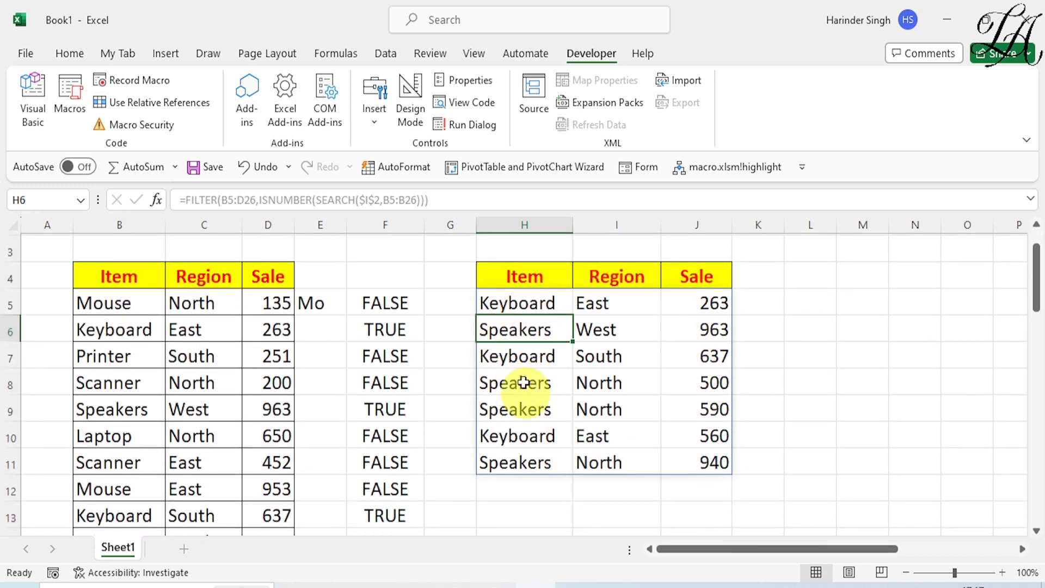
{"action": "scroll", "coordinate": [564, 315], "scroll_direction": "up", "scroll_amount": 2}
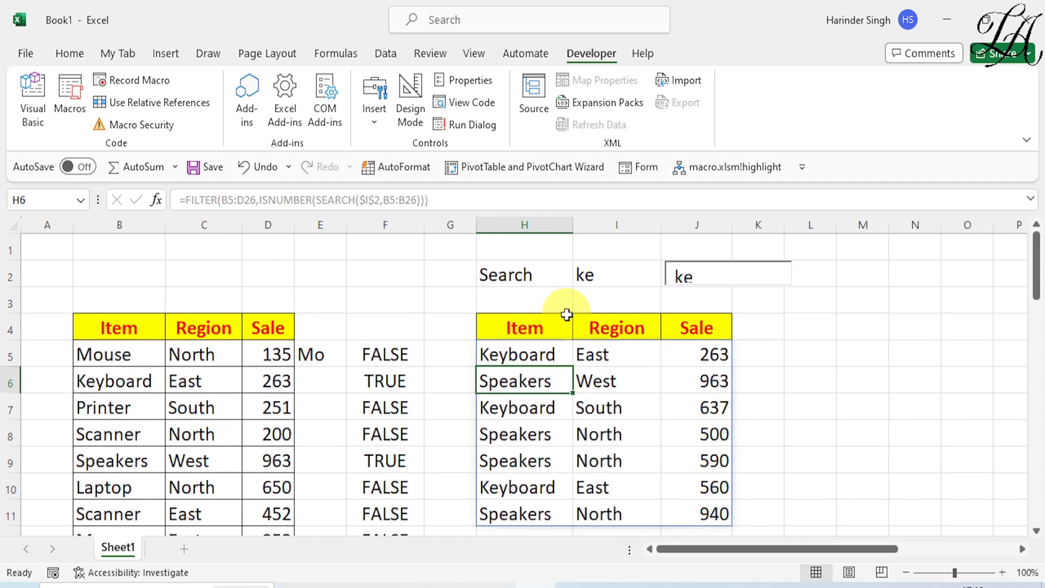
Replace the search term in I2 with "bo" to test the partial-text filter
{"action": "left_click", "coordinate": [595, 279]}
{"action": "double_click", "coordinate": [595, 280]}
{"action": "left_click_drag", "start_coordinate": [611, 278], "coordinate": [550, 274]}
{"action": "key", "text": "BackSpace"}
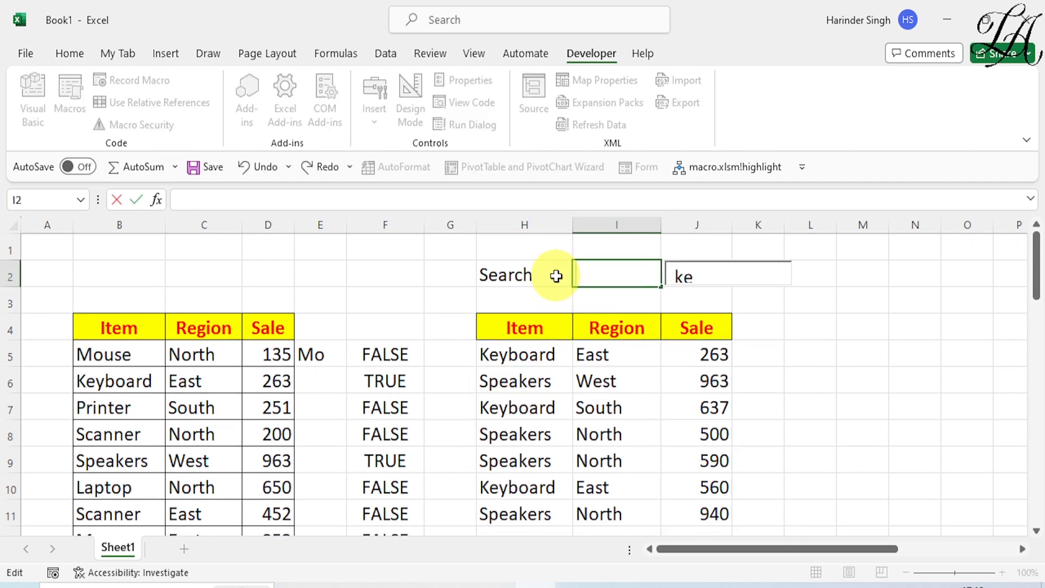
{"action": "type", "text": "bo"}
{"action": "key", "text": "Return"}
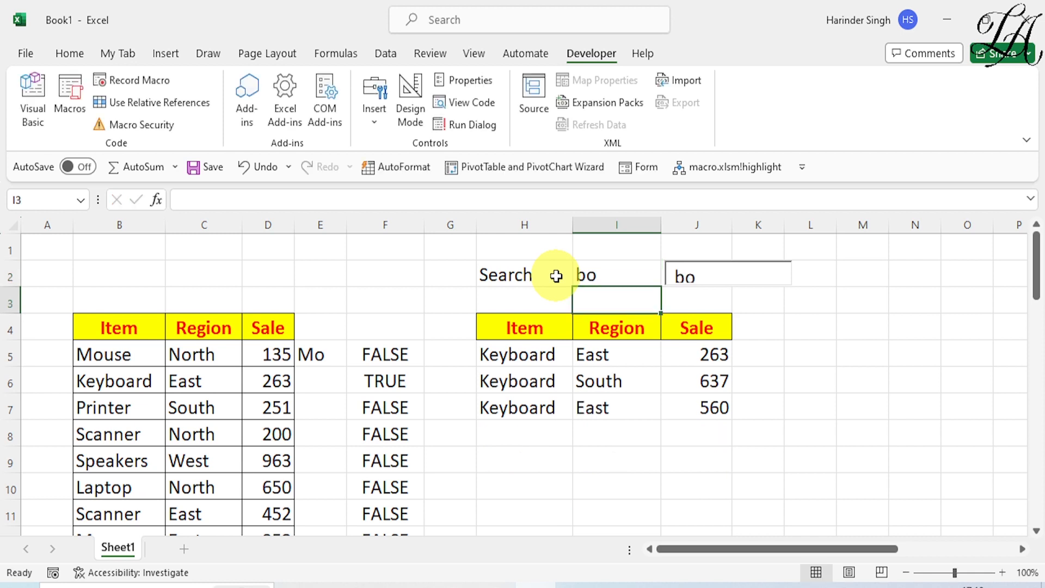
Change the search term in I2 to "se" to test another partial match
{"action": "double_click", "coordinate": [608, 278]}
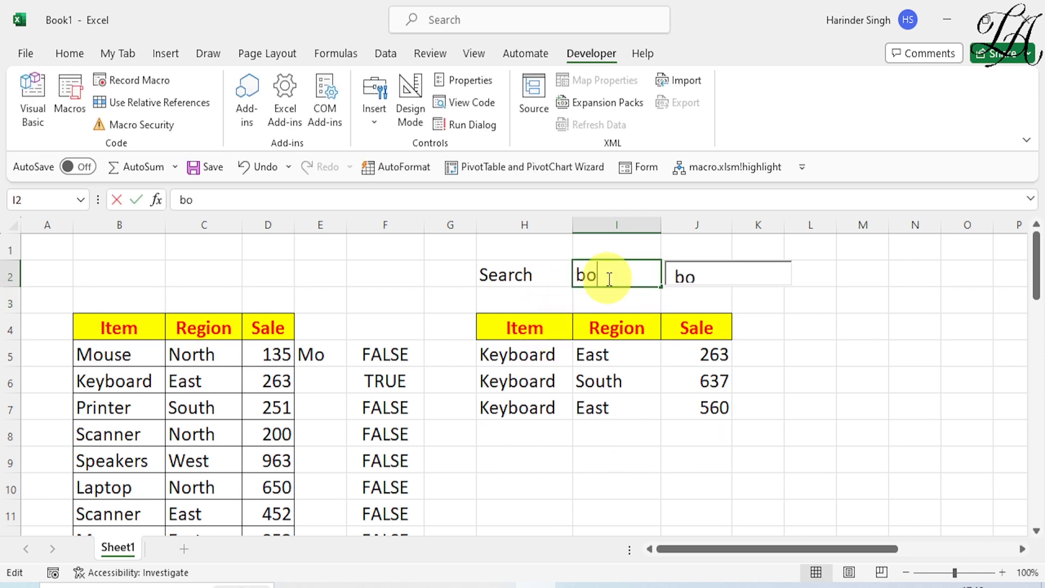
{"action": "key", "text": "BackSpace"}
{"action": "key", "text": "BackSpace"}
{"action": "type", "text": "se"}
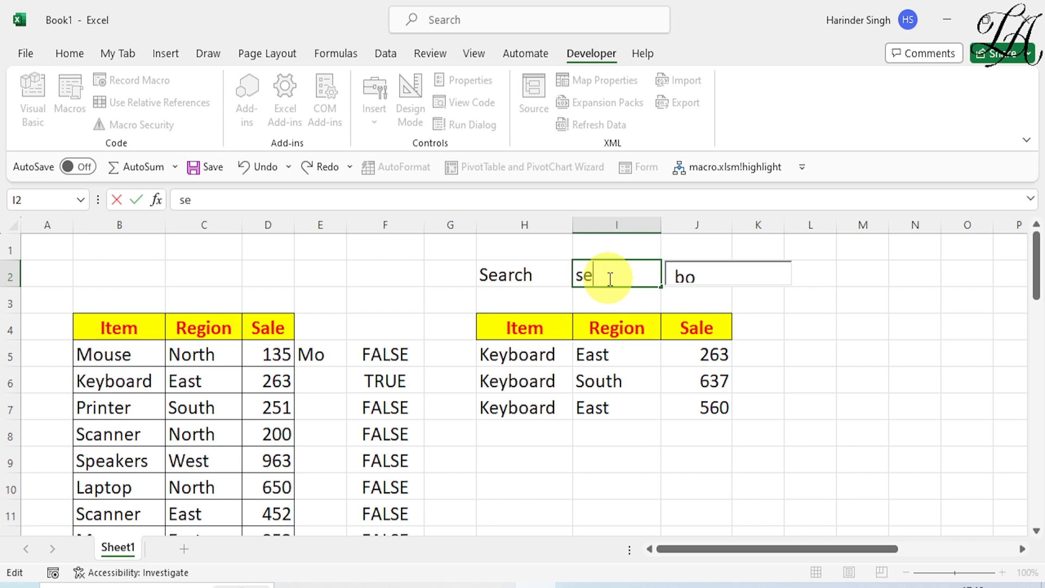
{"action": "key", "text": "Return"}
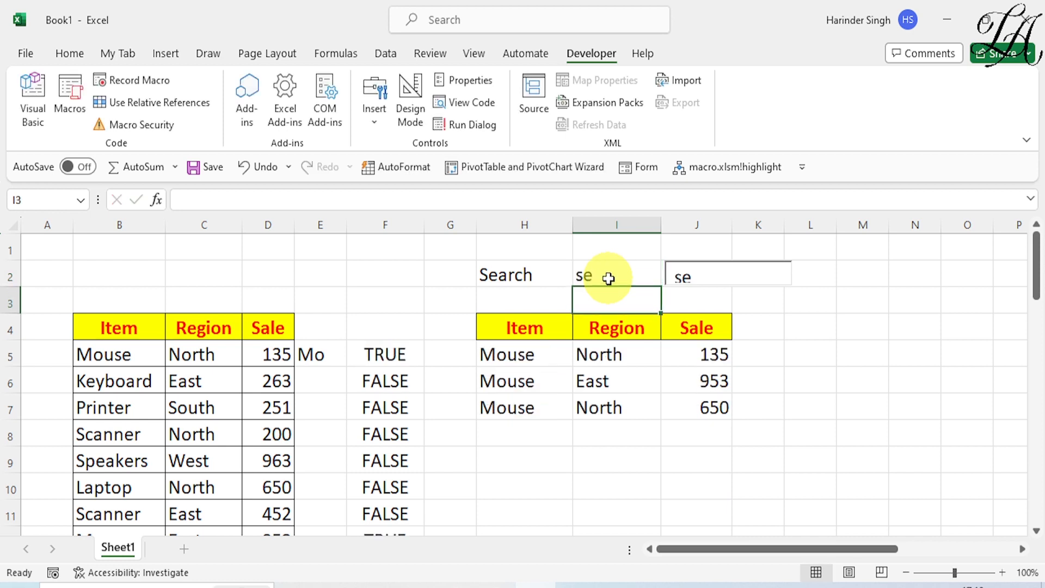
Set the search term in I2 to "top" to filter the table by that partial item name
{"action": "double_click", "coordinate": [607, 278]}
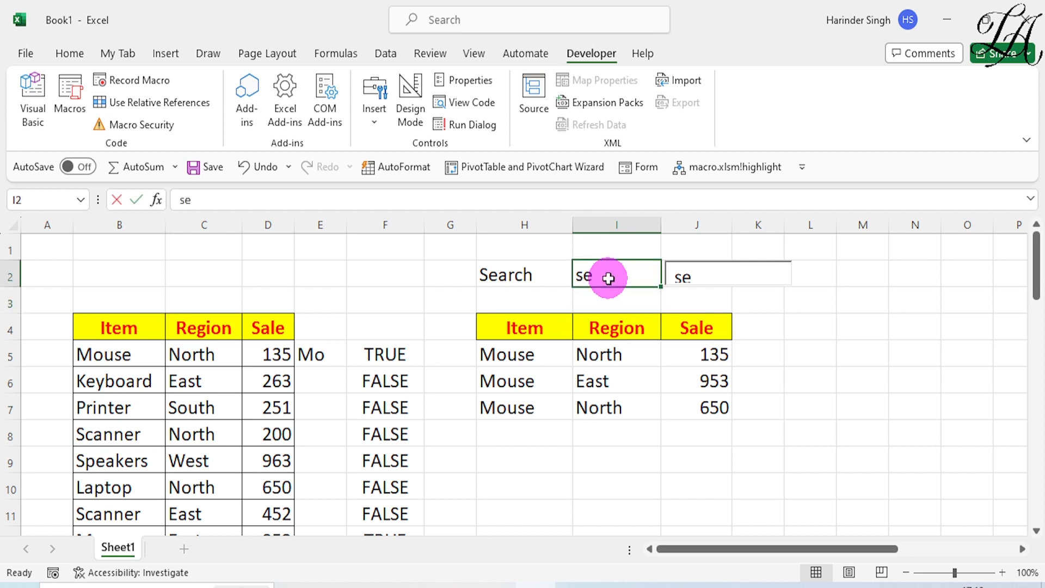
{"action": "key", "text": "BackSpace"}
{"action": "key", "text": "BackSpace"}
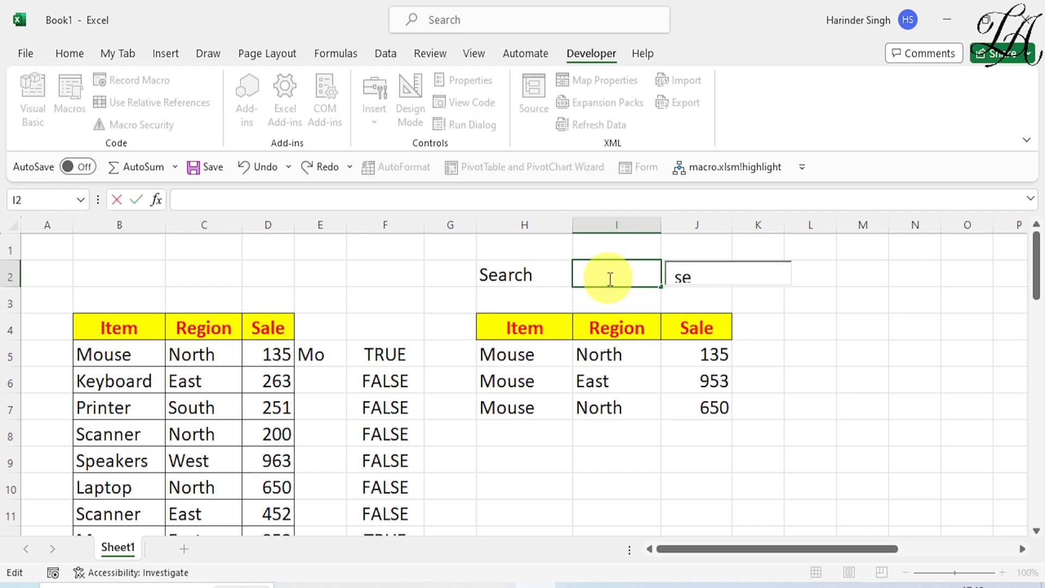
{"action": "type", "text": "top"}
{"action": "key", "text": "Return"}
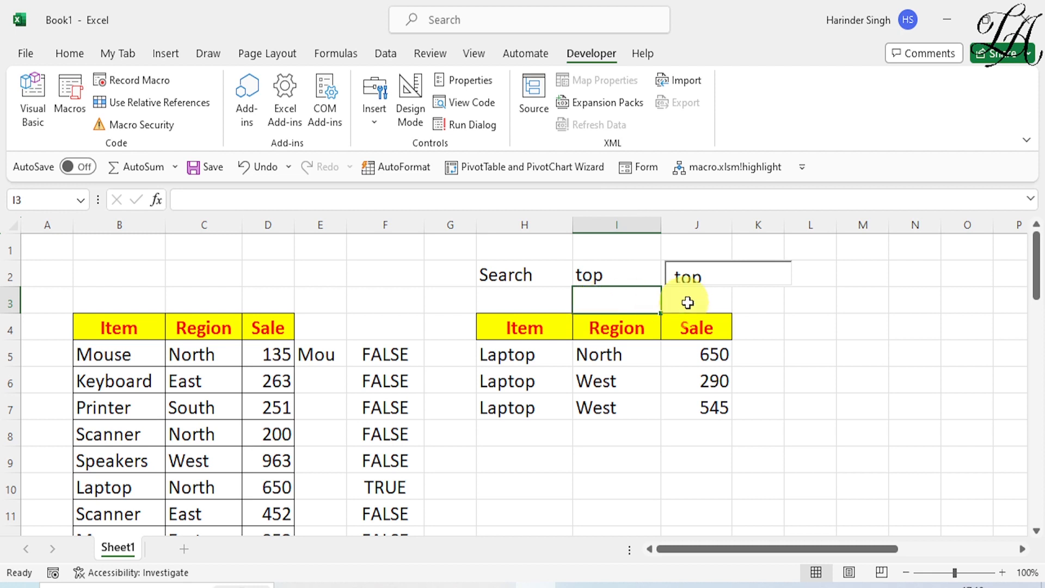
{"action": "left_click", "coordinate": [863, 330]}
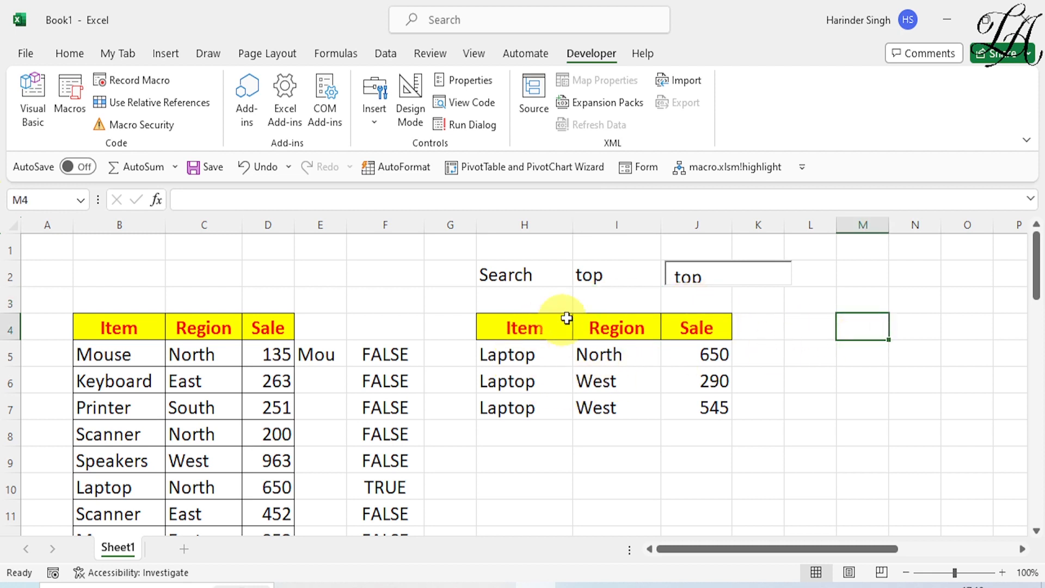